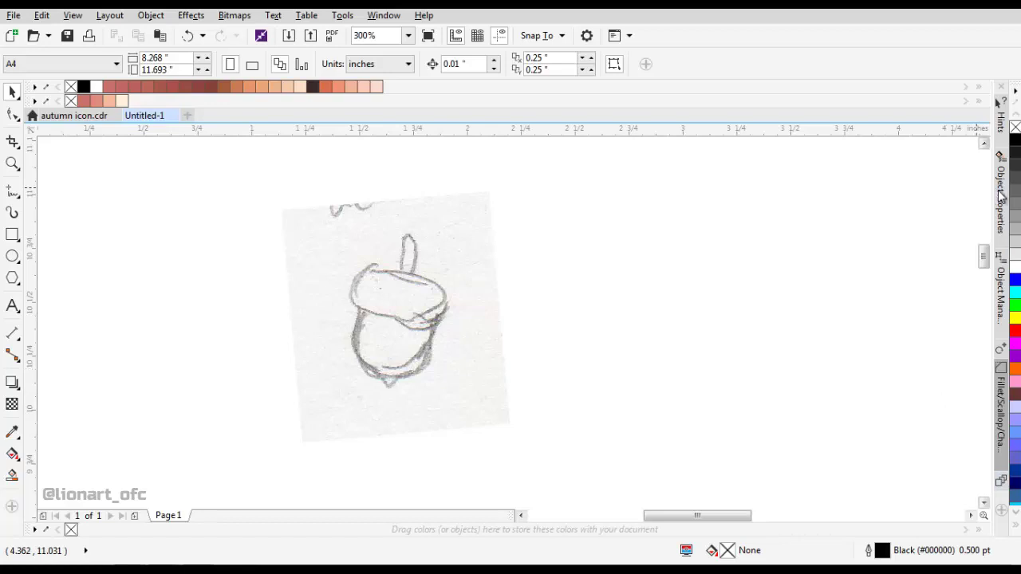
left_click(1002, 297)
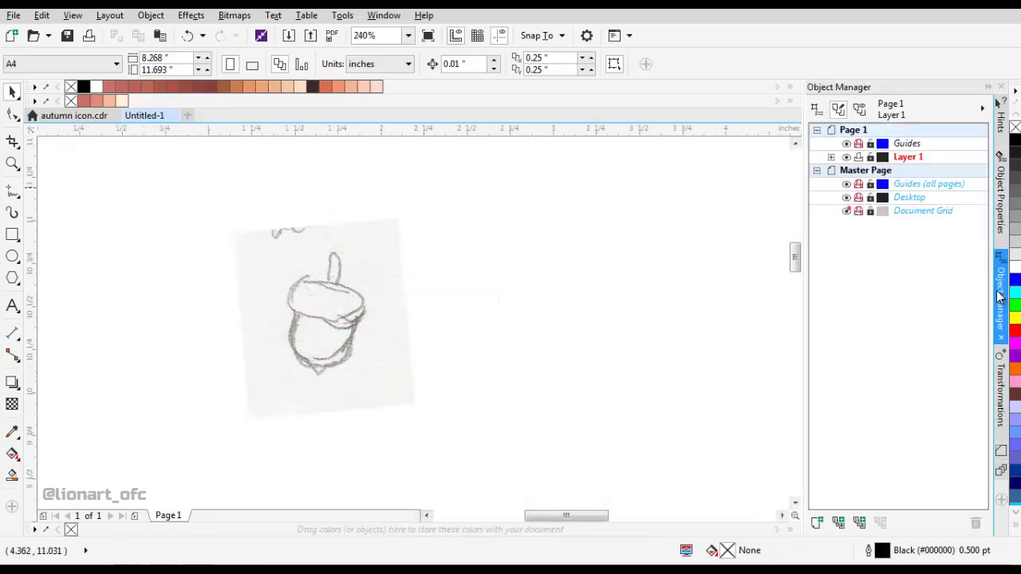
left_click(988, 86)
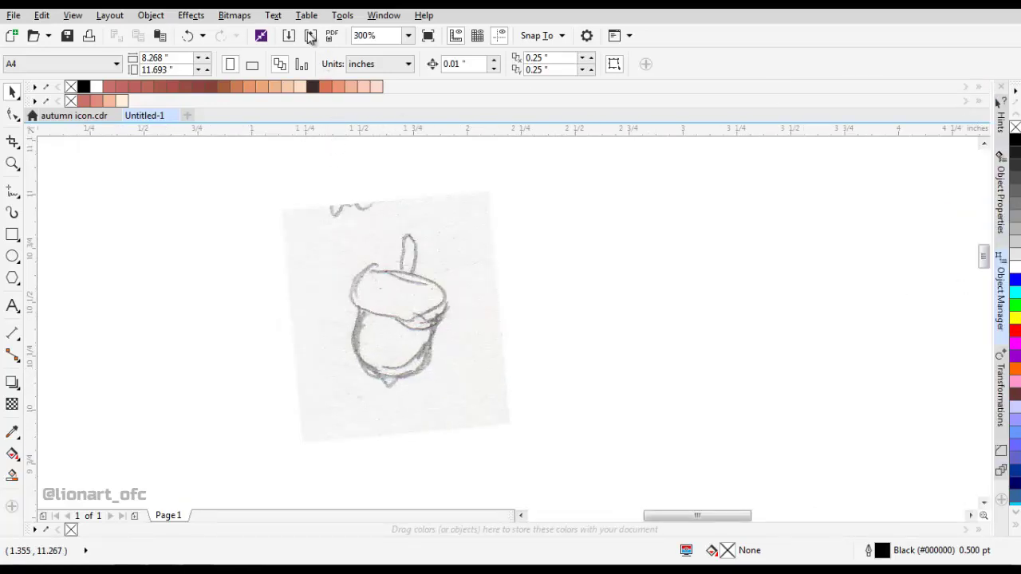
left_click(381, 16)
left_click(194, 207)
left_click_drag(603, 289, 608, 288)
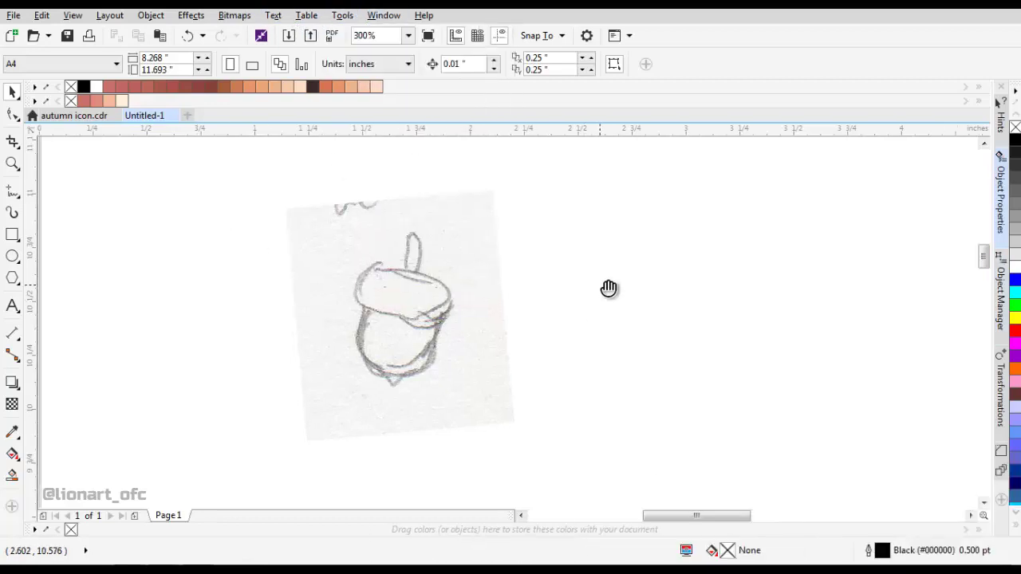
Set the default outline to 2 pt wide with rounded corners and round line caps.
left_click(1001, 192)
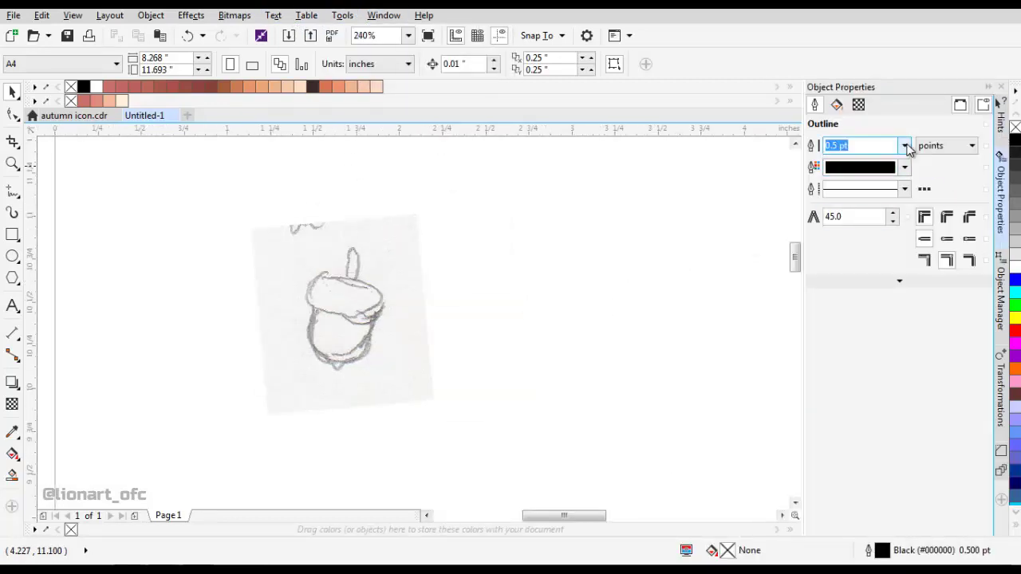
left_click(905, 146)
left_click(857, 230)
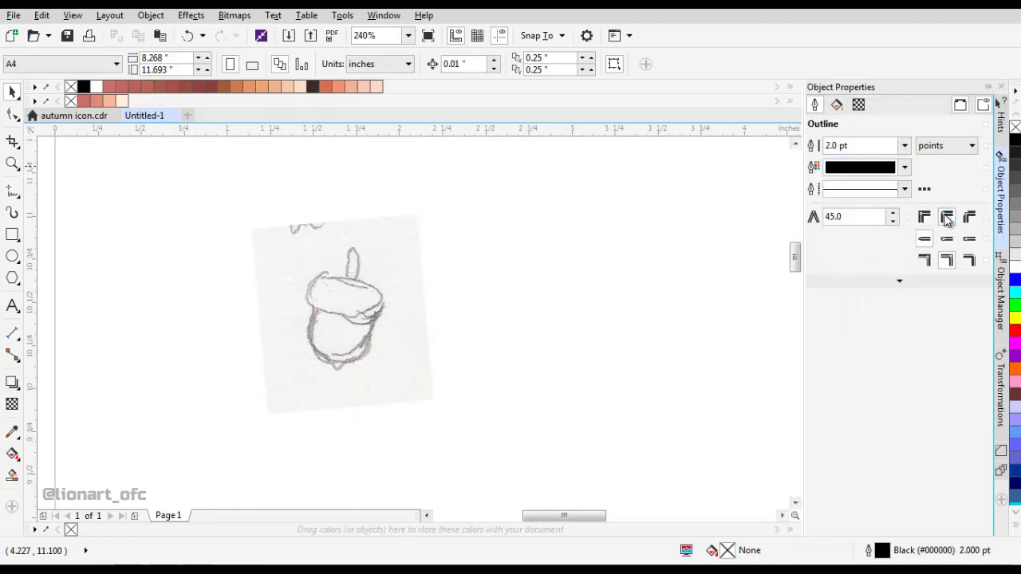
left_click(946, 241)
Draw a rectangle about 0.46 by 0.21 inches over the acorn cap in the sketch.
left_click_drag(361, 294, 569, 309)
left_click(12, 235)
scroll(346, 250, "up", 3)
left_click(988, 87)
key("space")
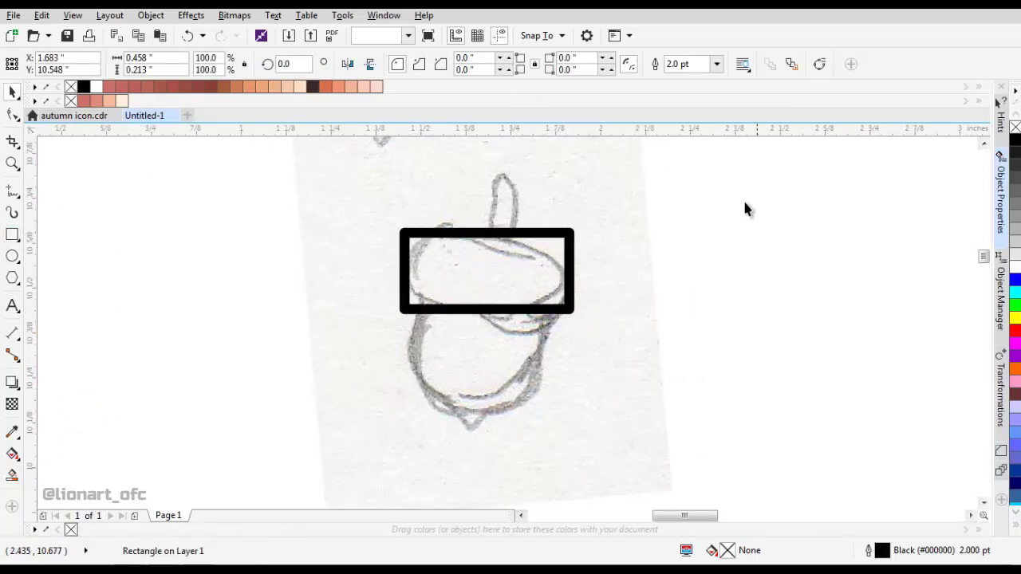
left_click(745, 209)
Switch the drawing units to centimeters and set the cap rectangle's upper-left corner radius to 0.2 cm.
left_click(409, 64)
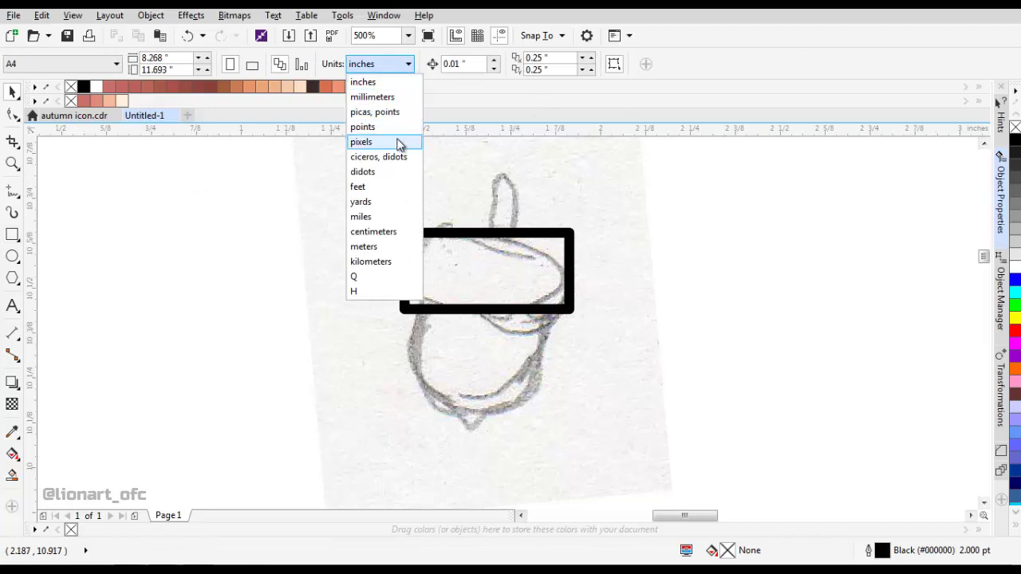
left_click(394, 242)
key("Escape")
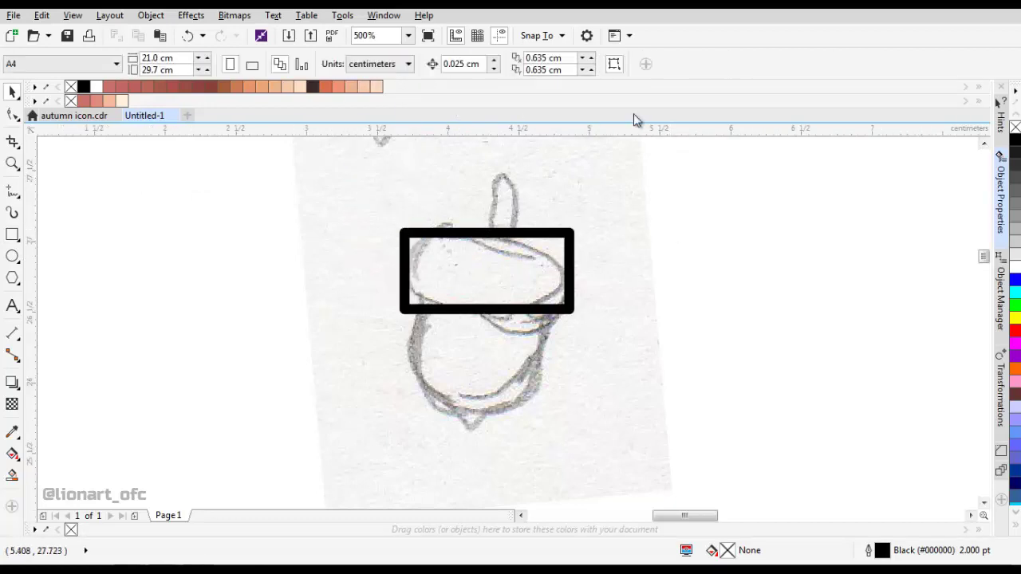
left_click(504, 236)
type("2")
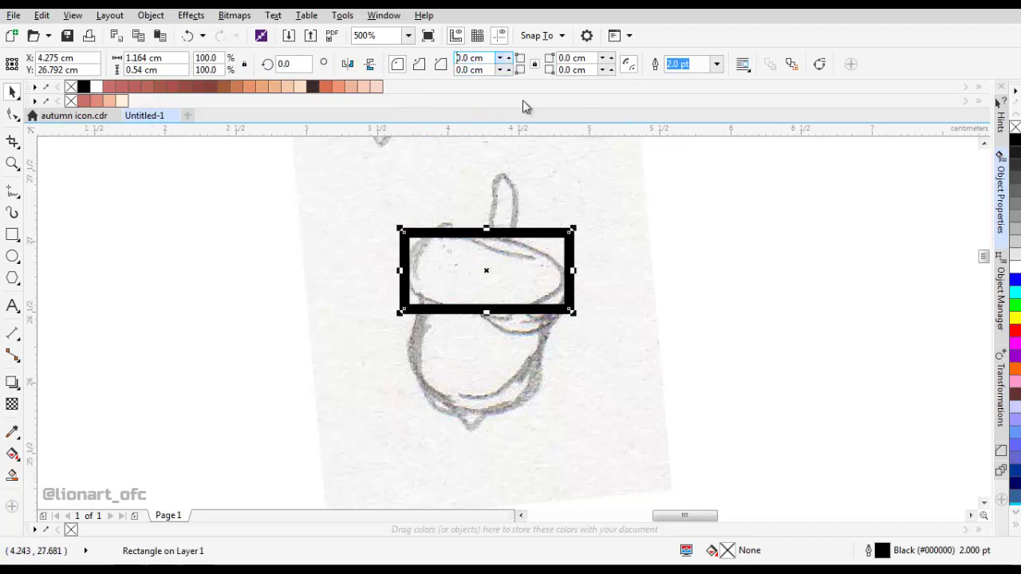
key("Return")
key("ctrl+z")
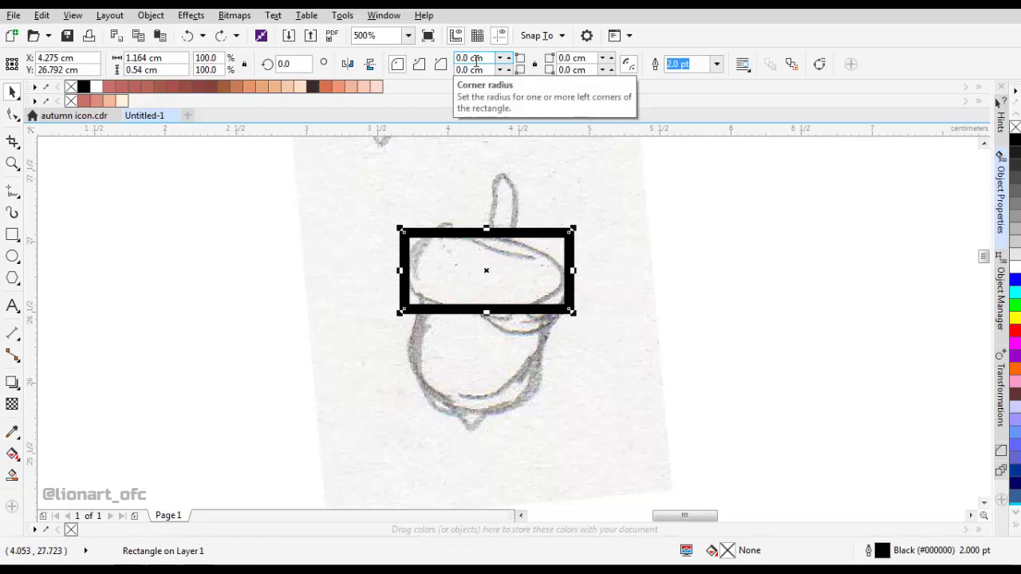
scroll(475, 61, "up", 10)
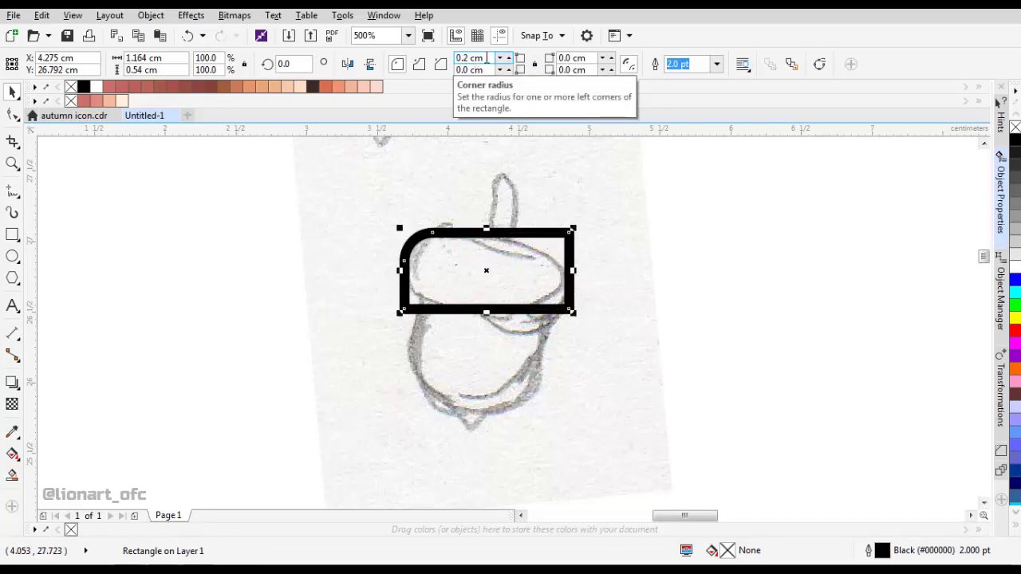
Switch the drawing units to pixels and raise the cap rectangle's upper-left corner radius to 26 px.
left_click(731, 209)
left_click(381, 64)
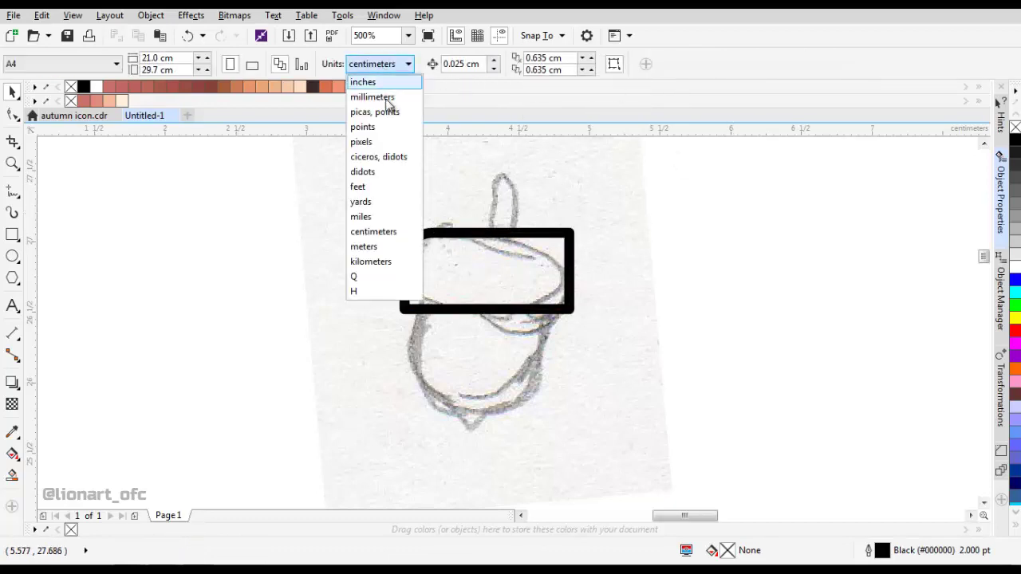
left_click(378, 142)
left_click(465, 234)
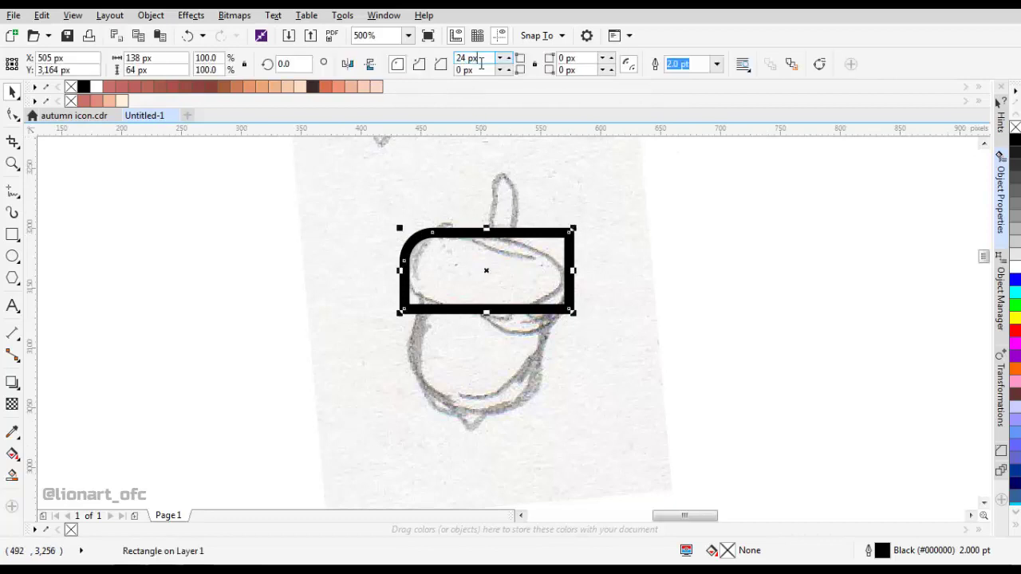
scroll(481, 63, "up", 2)
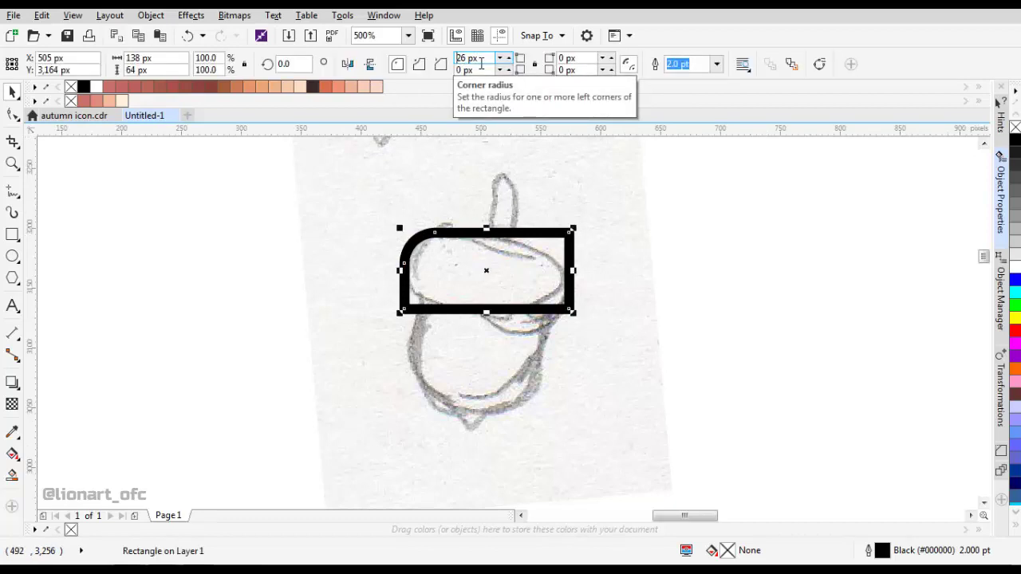
key("Escape")
Change the drawing units to millimeters.
left_click(381, 63)
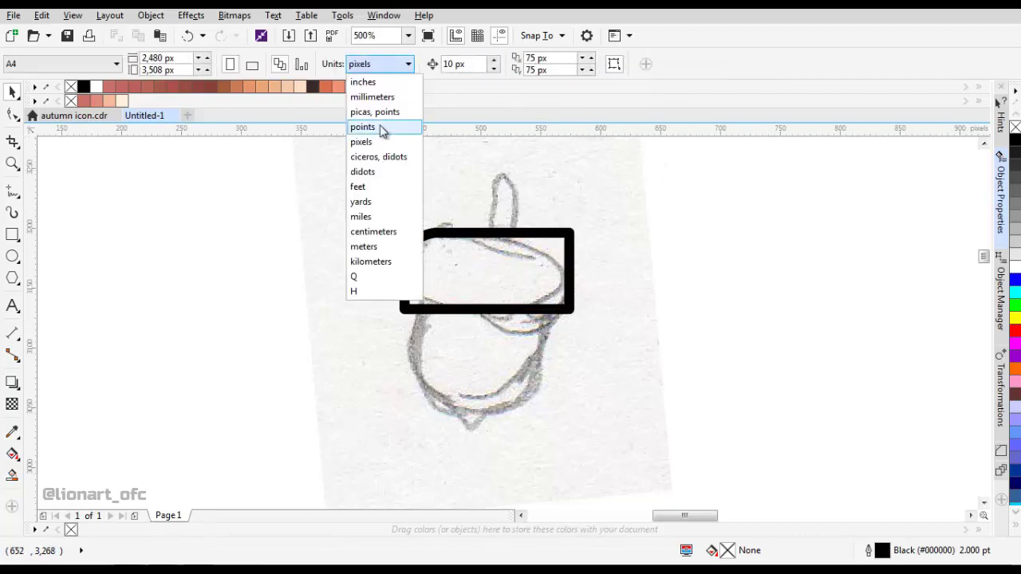
left_click(401, 112)
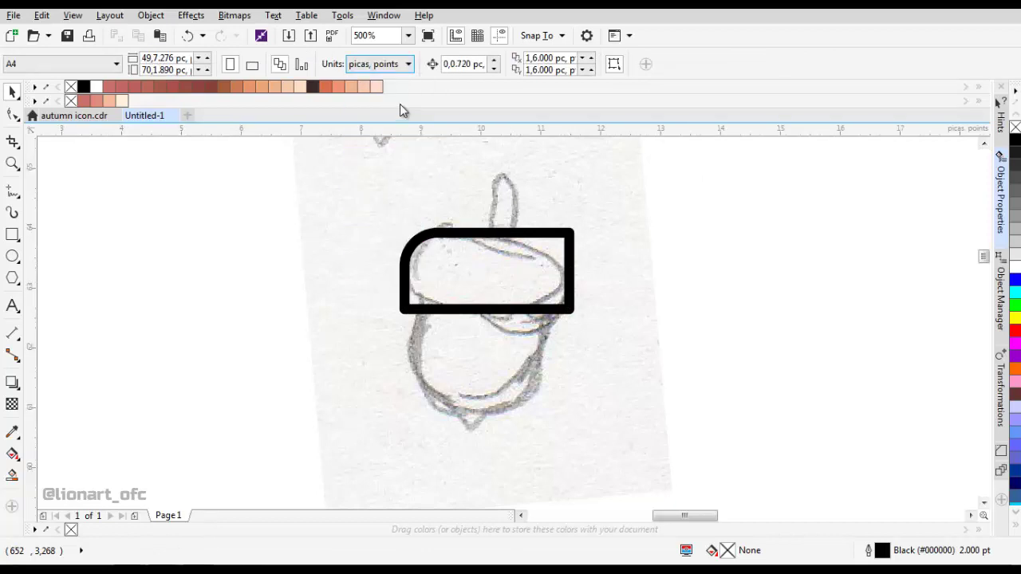
left_click(407, 64)
left_click(388, 99)
Round the cap rectangle's left corners with a 3 mm radius on the upper one and 1.5 mm on the lower one.
left_click(503, 237)
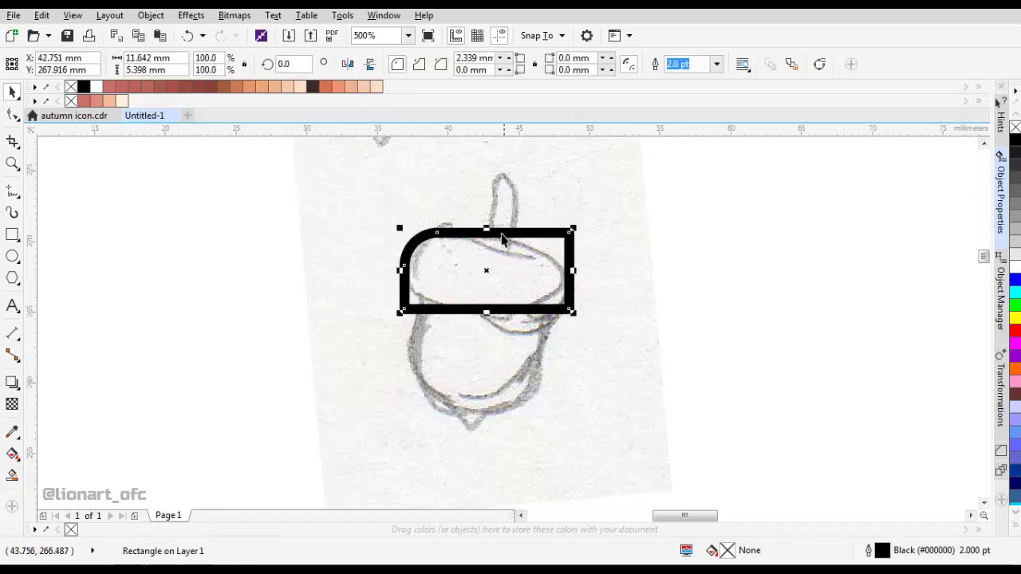
double_click(476, 57)
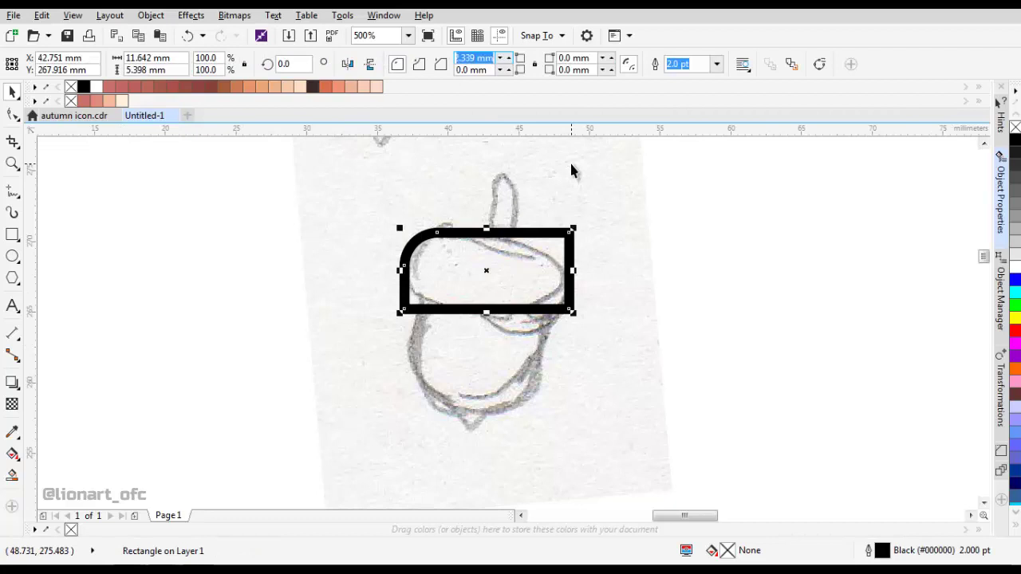
type("3")
key("Return")
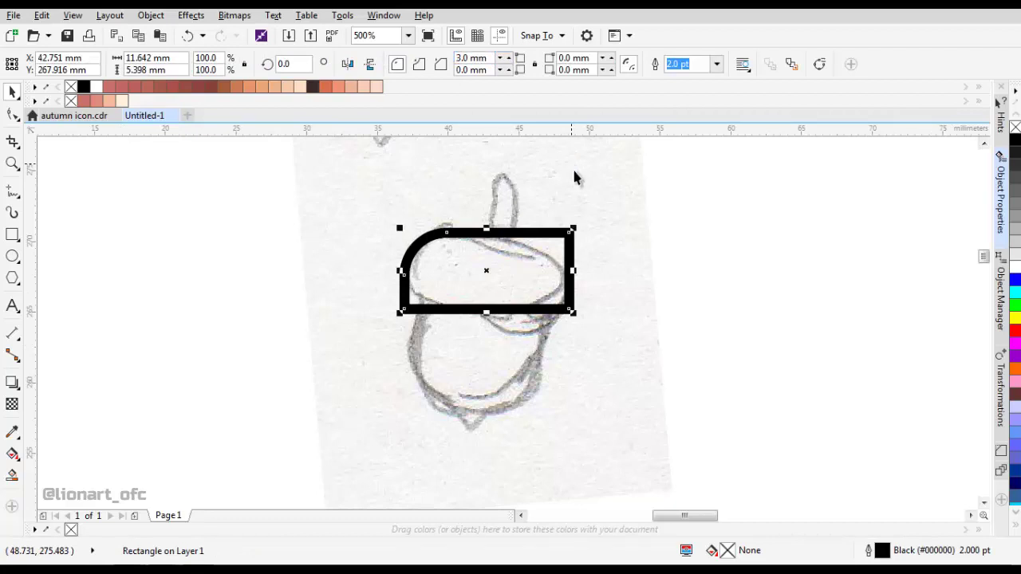
type("2")
key("Return")
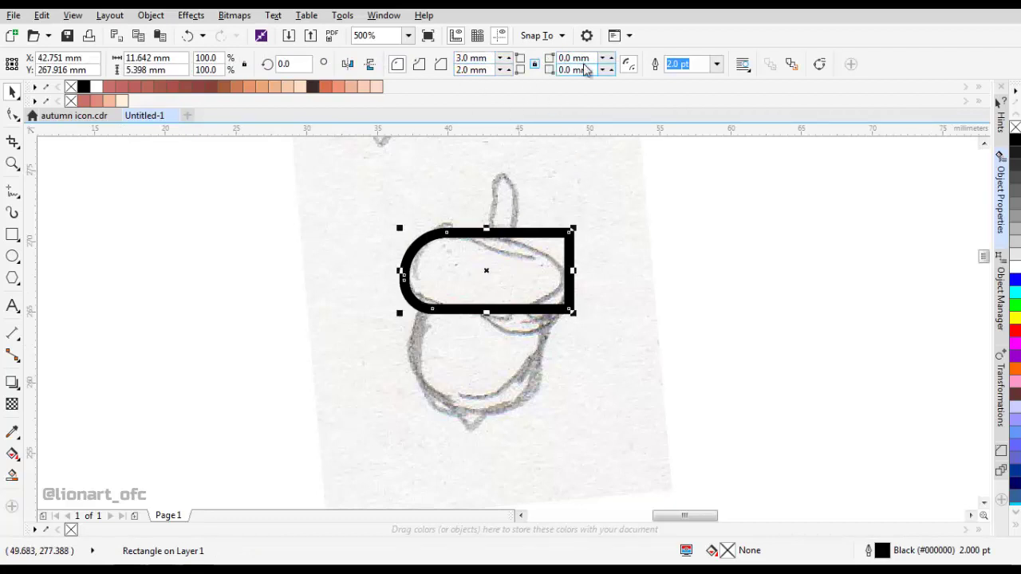
scroll(481, 74, "down", 5)
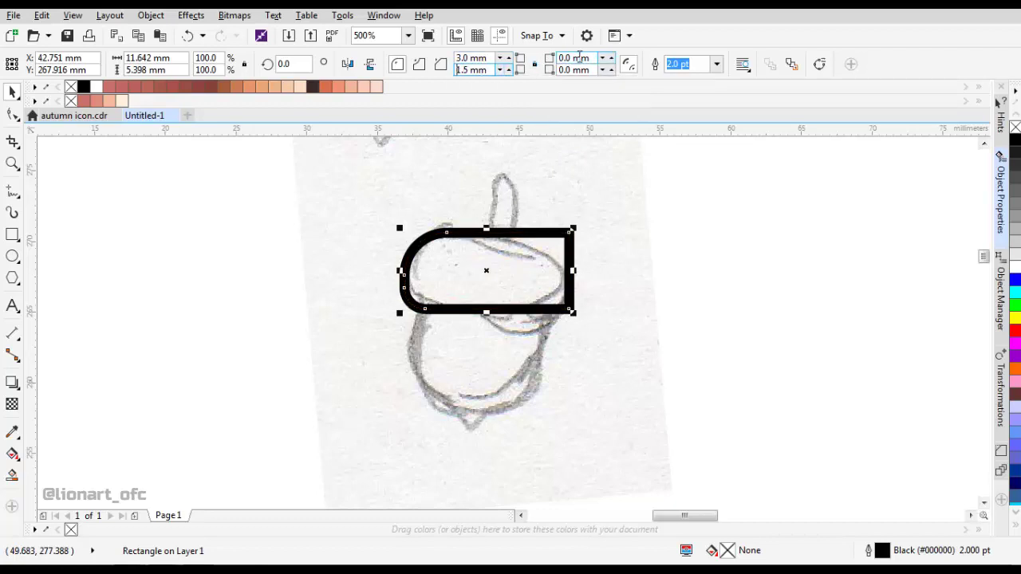
Round the cap rectangle's right corners with a 3 mm upper radius and a 1.5 mm lower radius.
type("3")
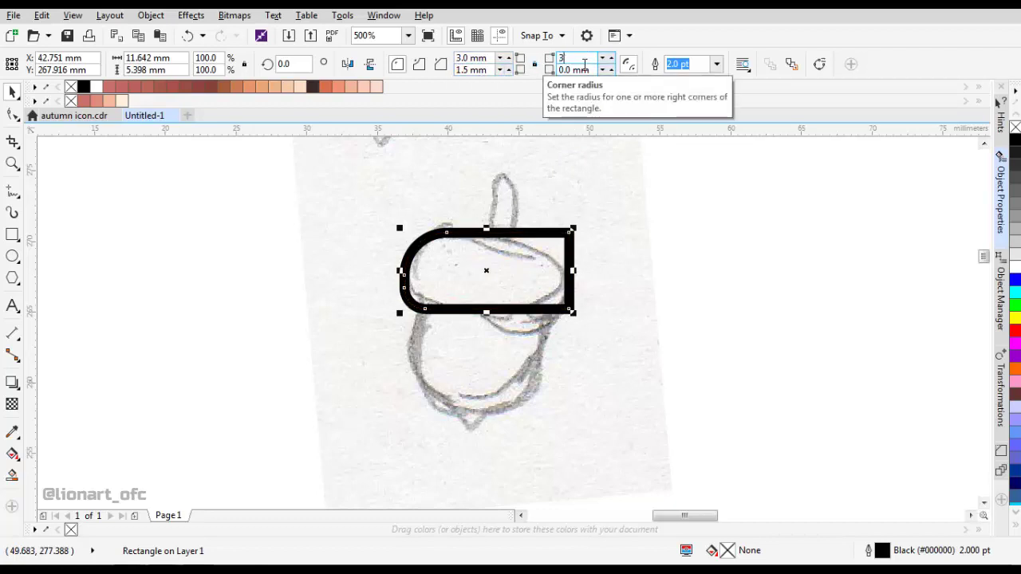
key("Return")
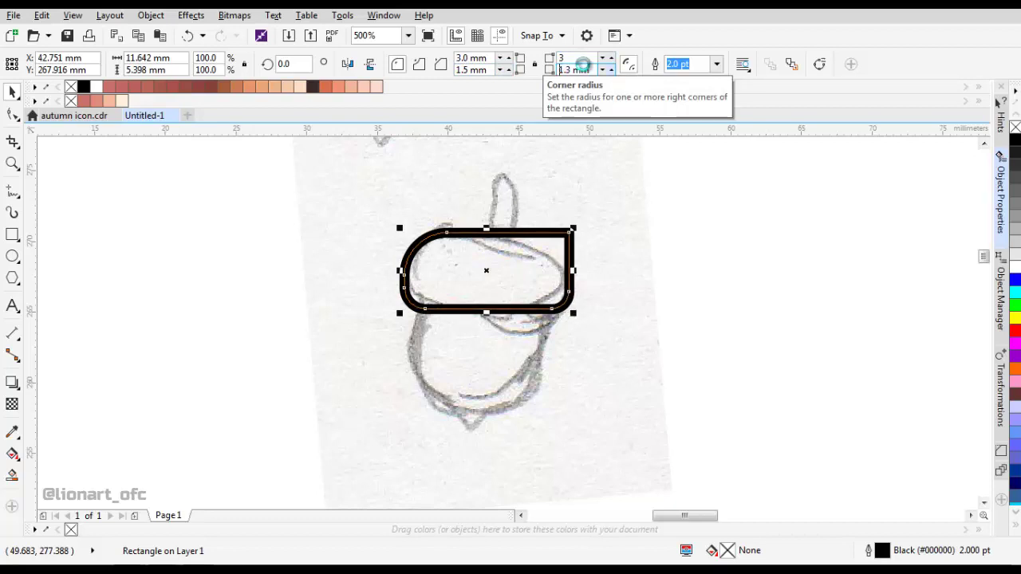
scroll(583, 68, "up", 1)
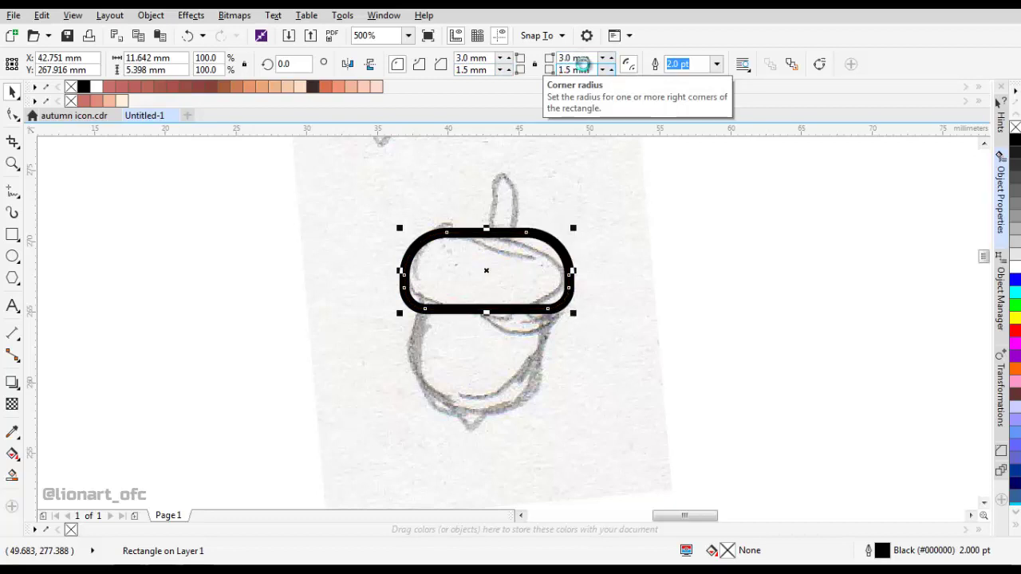
left_click(599, 286)
Shorten the cap shape from its upper edge to about 4.55 mm high and shift it slightly to fit the sketch.
left_click_drag(590, 289, 542, 249)
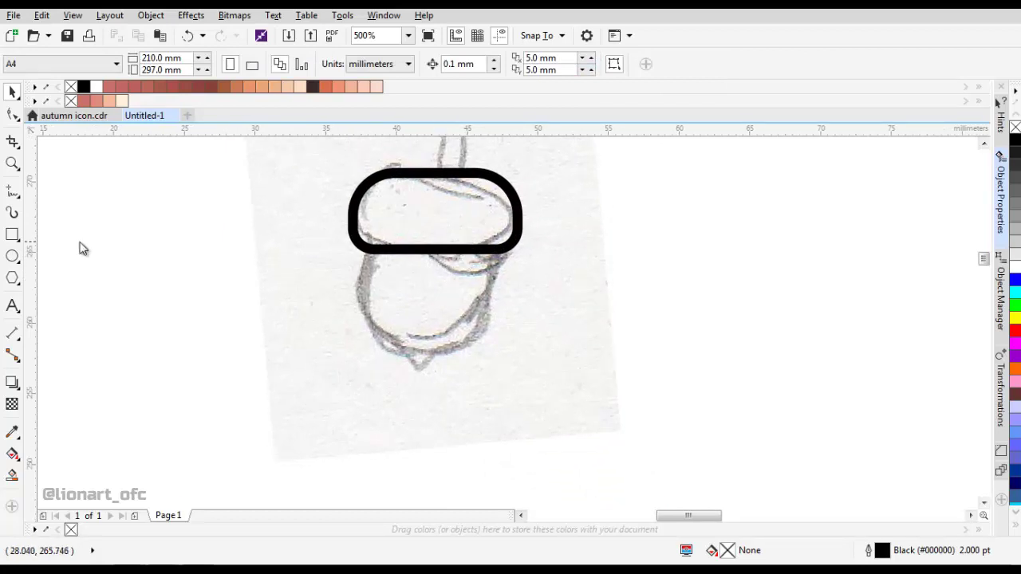
left_click(12, 234)
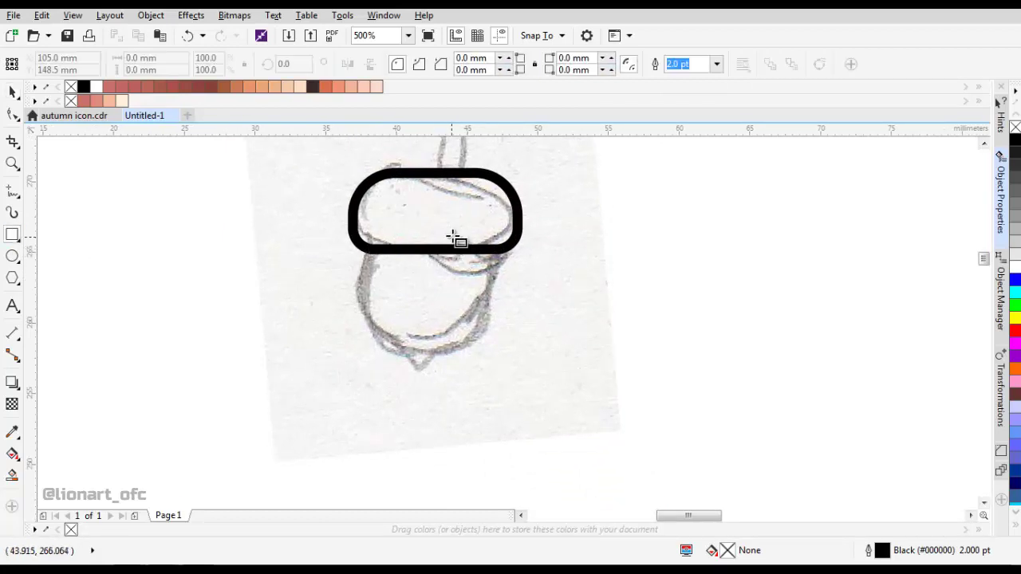
key("space")
left_click(452, 181)
left_click_drag(437, 179, 437, 194)
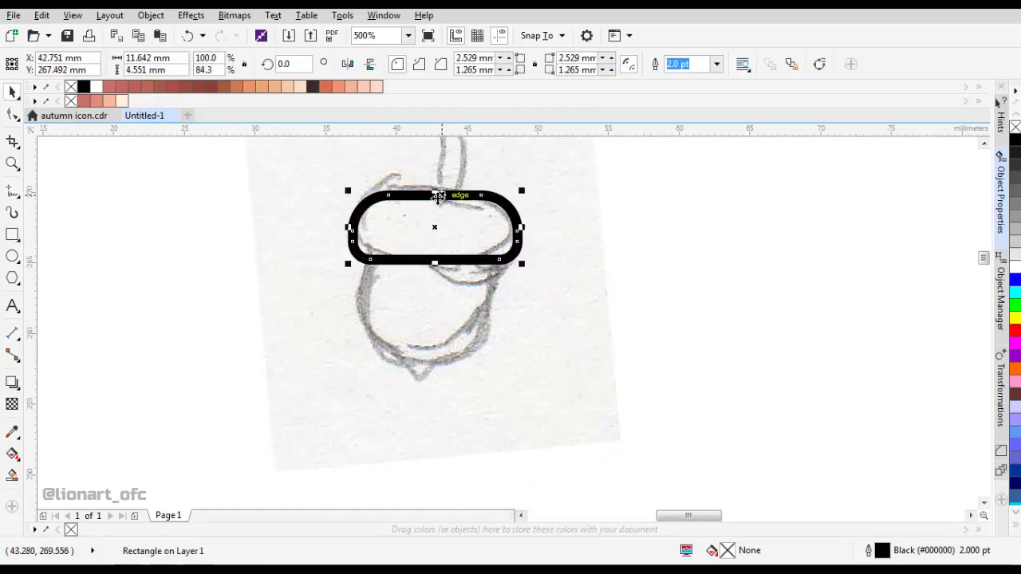
scroll(437, 194, "up", 1)
left_click_drag(425, 333, 430, 327)
left_click_drag(451, 287, 452, 281)
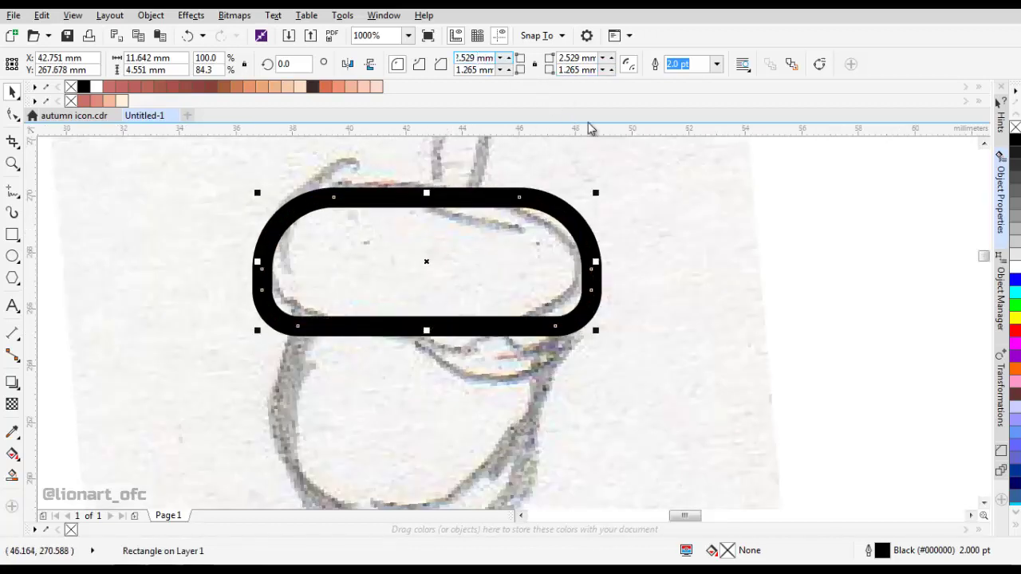
Restore the cap's corner radii to 3 mm on both upper corners and 1.5 mm on both lower corners.
key("Tab")
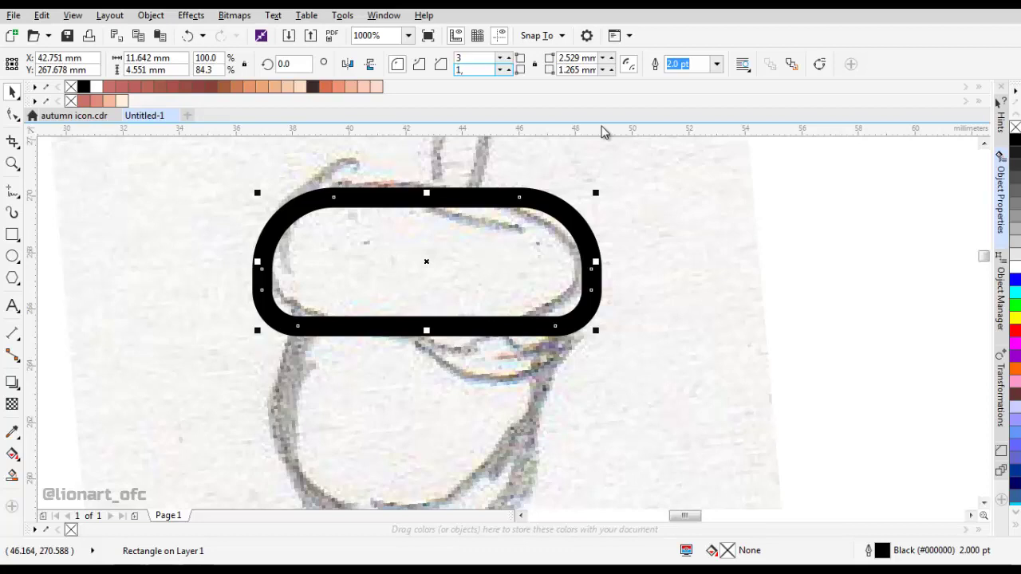
type("1.5")
key("Return")
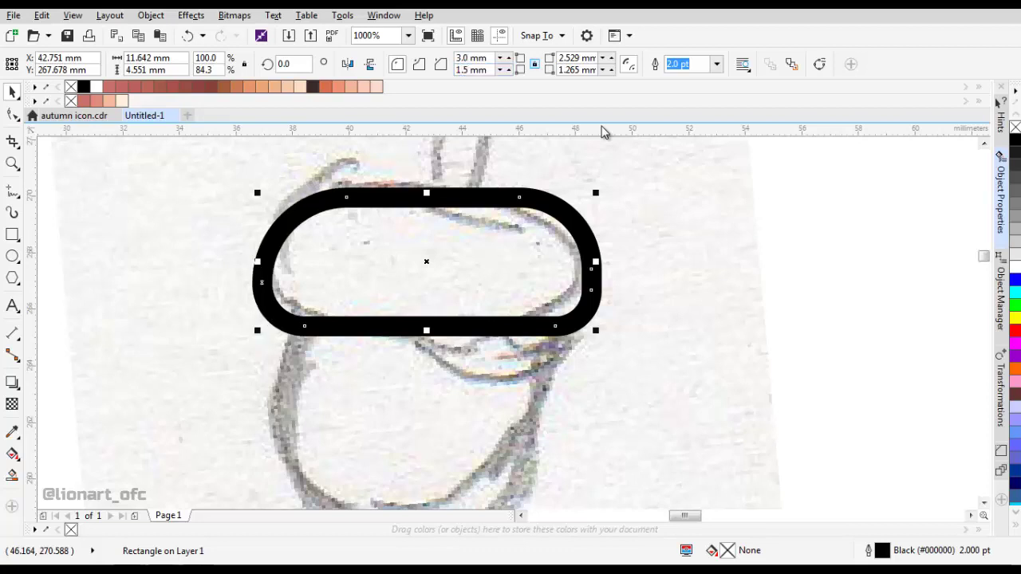
left_click(589, 58)
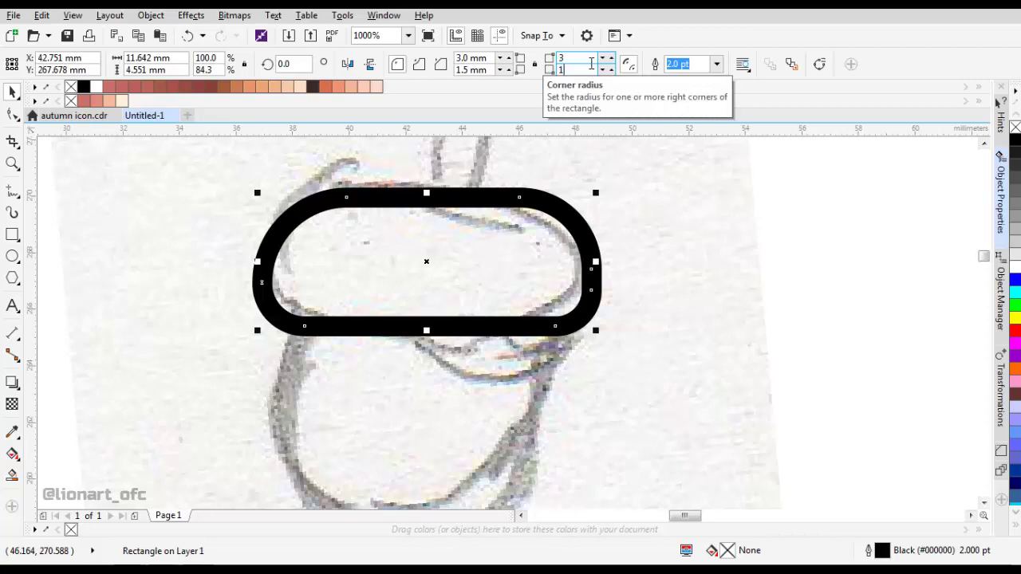
type("3")
key("Return")
Draw a rectangle over the acorn's body in the sketch, starting at the cap's lower edge.
scroll(478, 271, "down", 2)
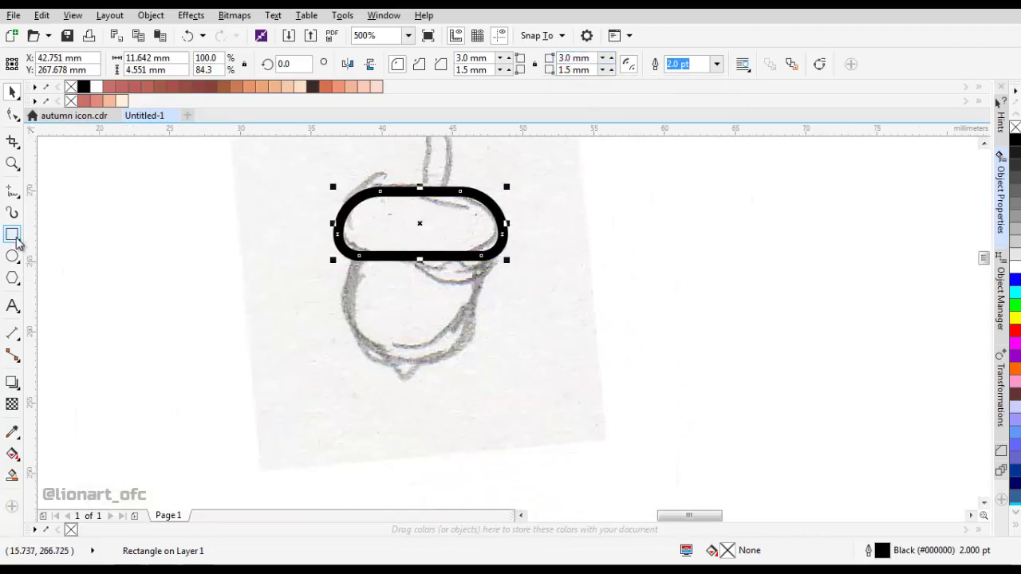
left_click(14, 237)
left_click_drag(365, 258, 483, 368)
key("space")
Align the body rectangle with the cap on their shared vertical centre line.
left_click(493, 237, "shift")
left_click(1001, 387)
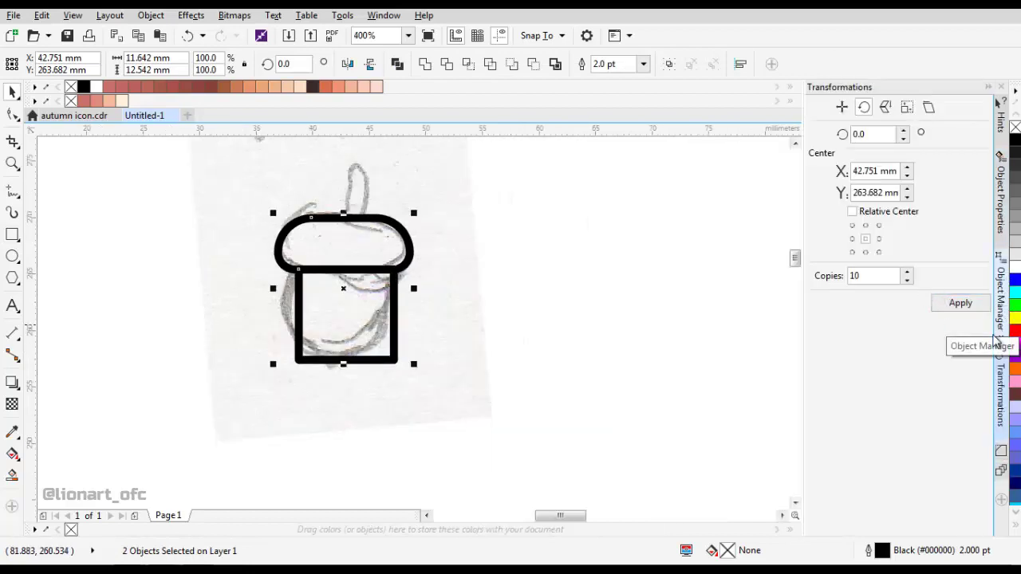
left_click(1000, 87)
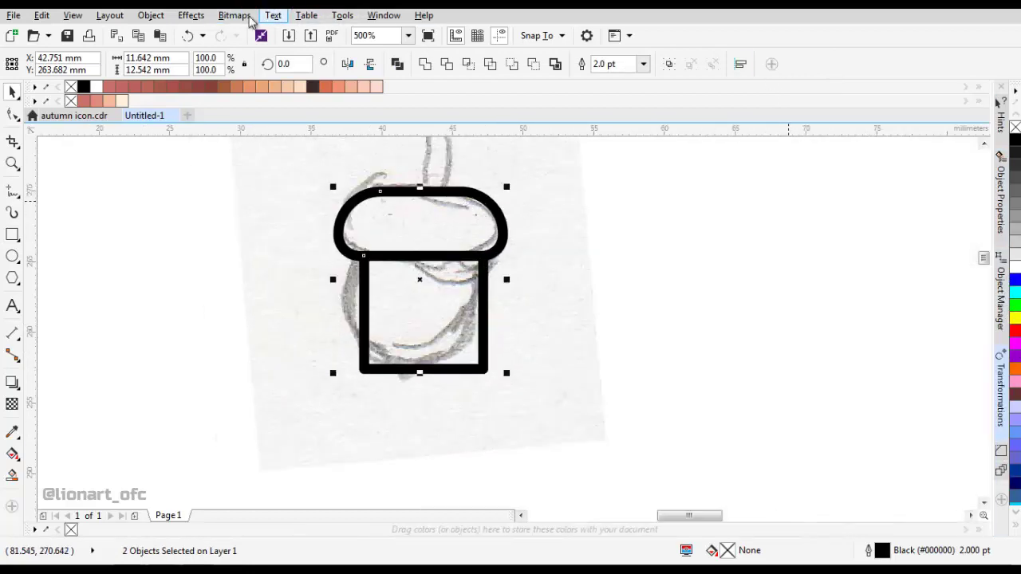
left_click(384, 15)
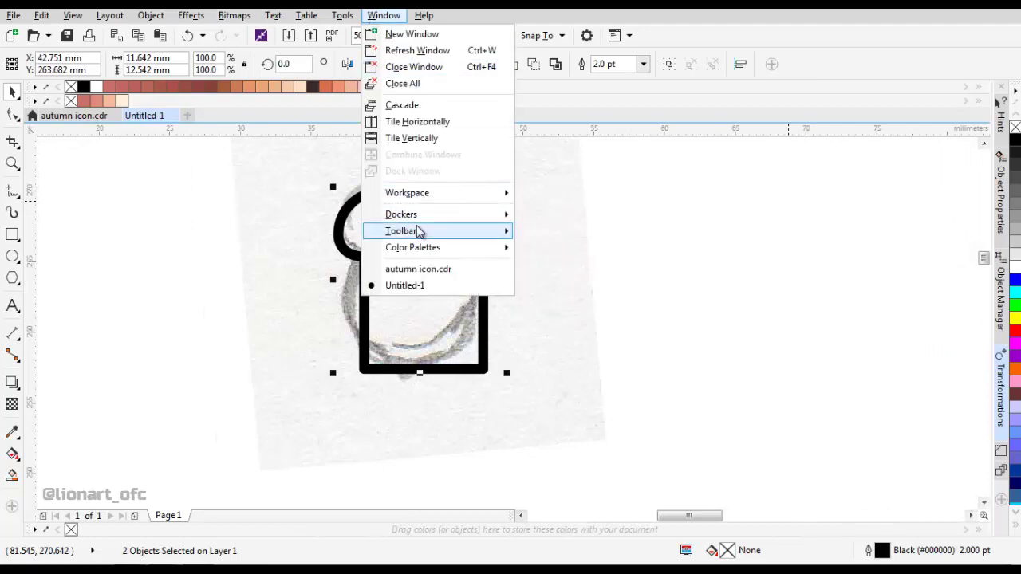
mouse_move(425, 216)
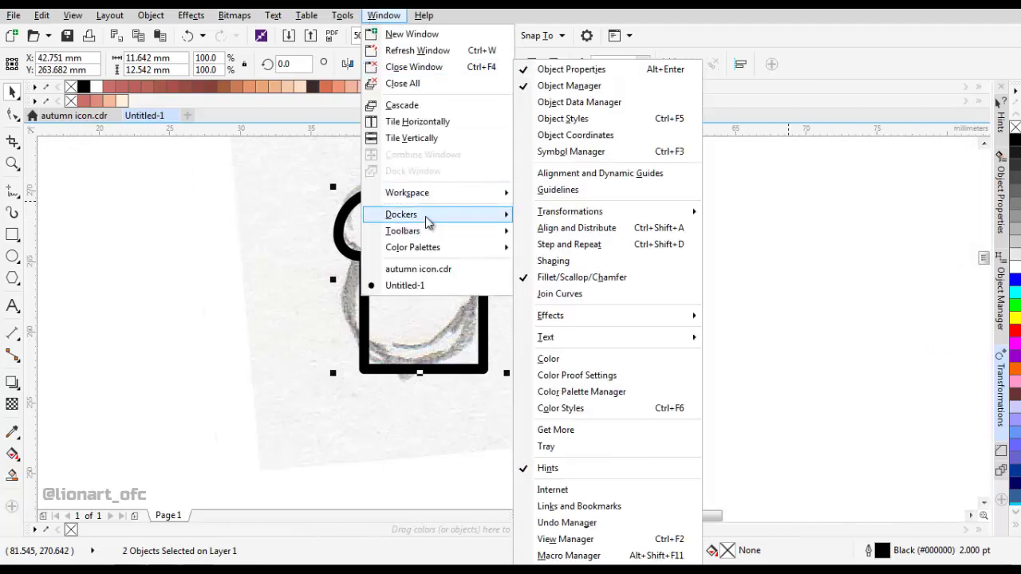
left_click(573, 229)
left_click(842, 123)
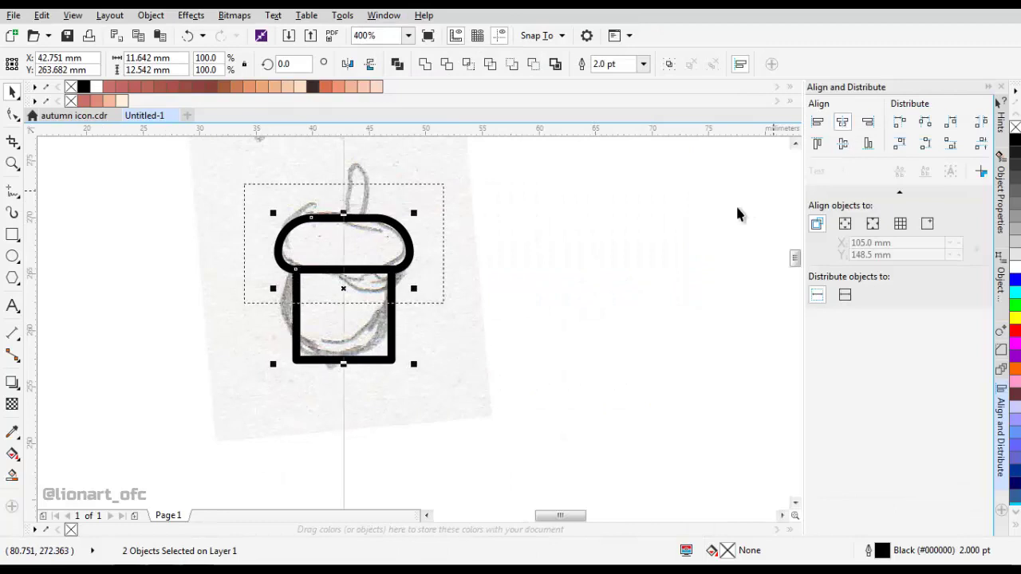
Round all four corners of the body rectangle to the maximum radius of 3.995 mm.
left_click_drag(420, 306, 490, 292)
left_click(489, 292)
scroll(465, 294, "up", 1)
left_click(451, 294)
left_click_drag(410, 305, 445, 296)
scroll(439, 336, "down", 2)
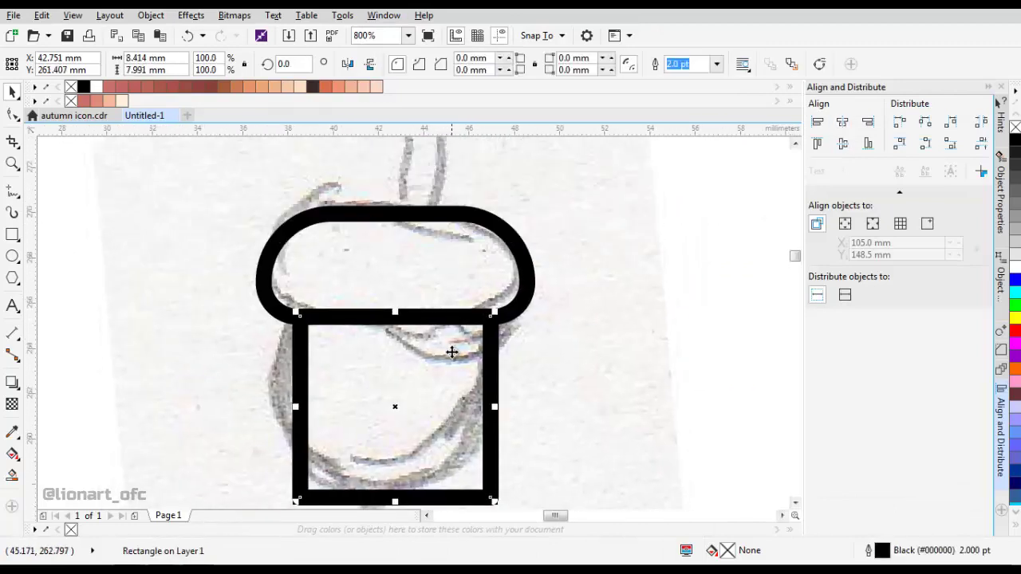
left_click(13, 114)
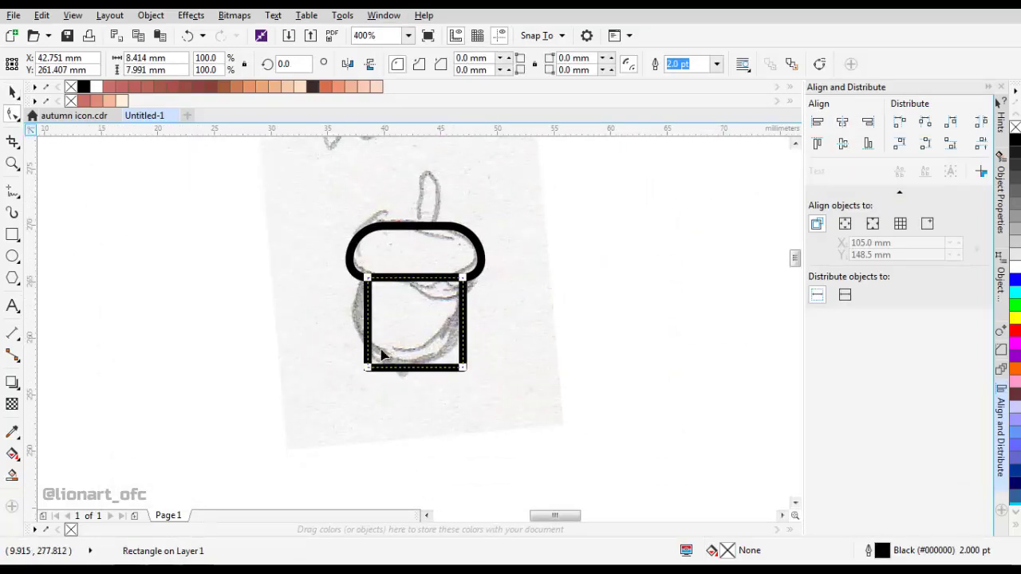
left_click_drag(368, 372, 459, 291)
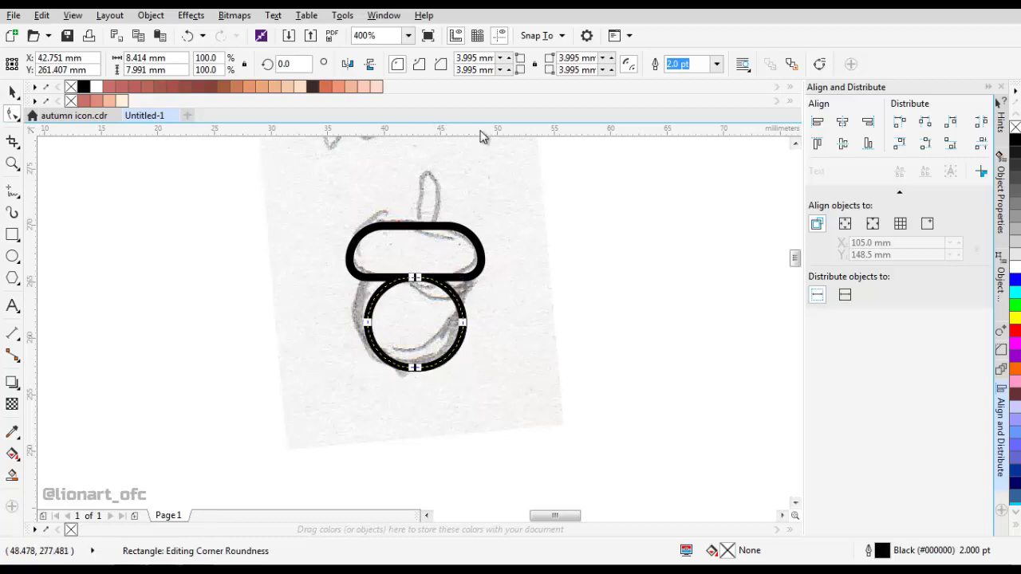
Set both upper corner radii of the body shape to 0 mm so it meets the cap squarely.
double_click(481, 59)
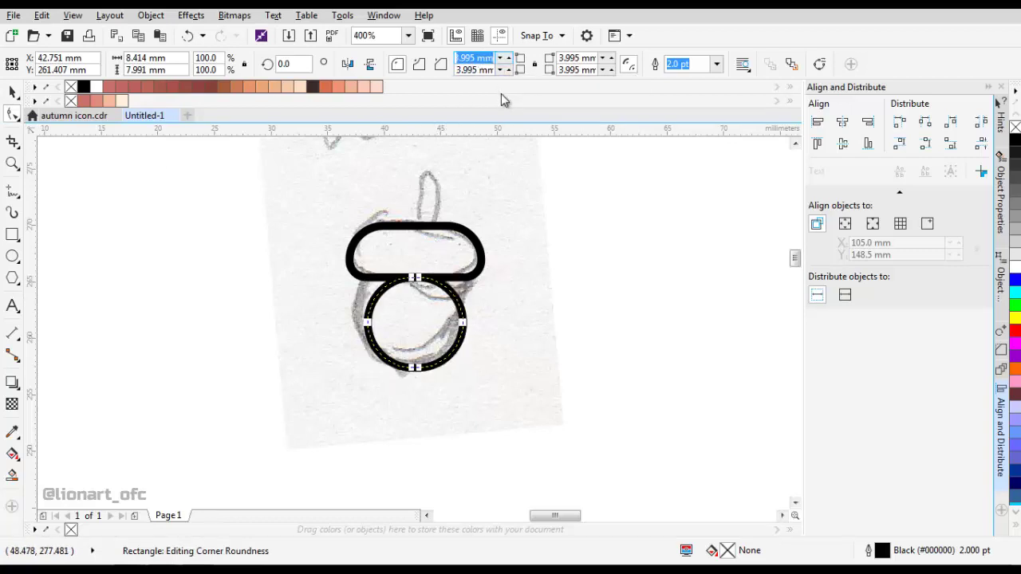
type("0")
key("Tab")
key("Tab")
key("Tab")
type("0")
key("Return")
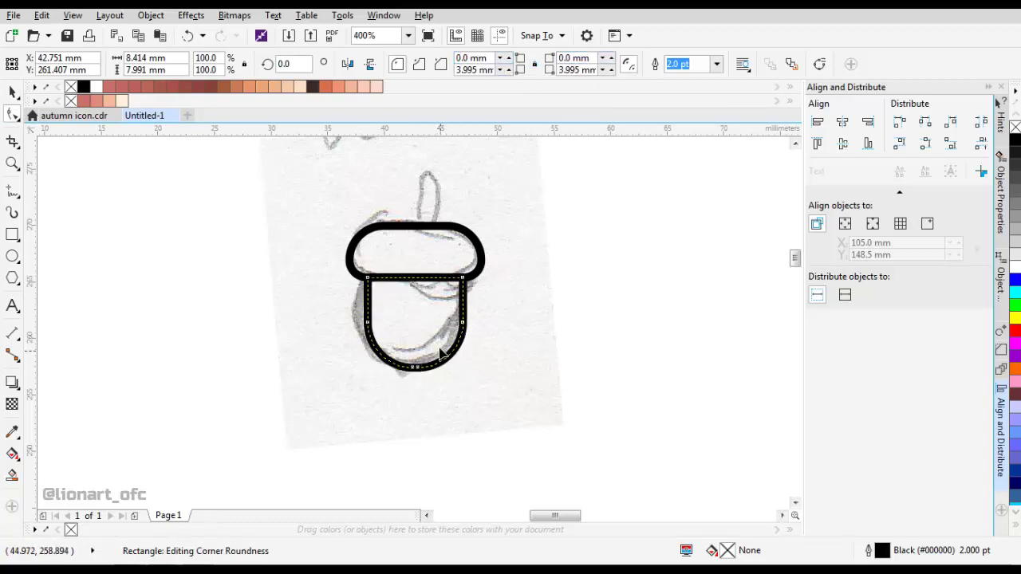
scroll(426, 357, "up", 1)
left_click_drag(426, 356, 397, 313)
key("space")
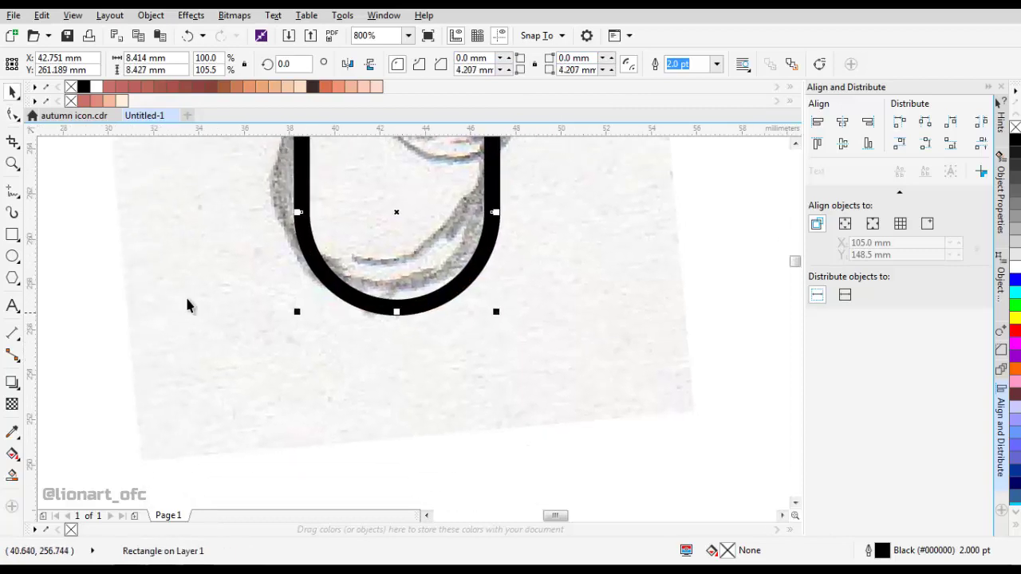
left_click(13, 236)
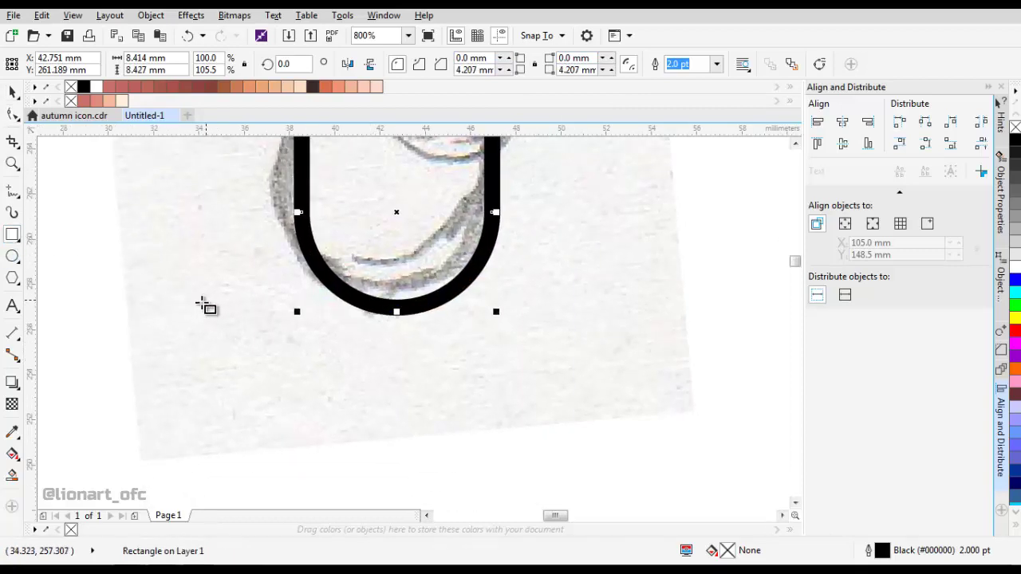
left_click(17, 260)
left_click_drag(375, 283, 391, 328)
key("ctrl+z")
key("ctrl+z")
key("space")
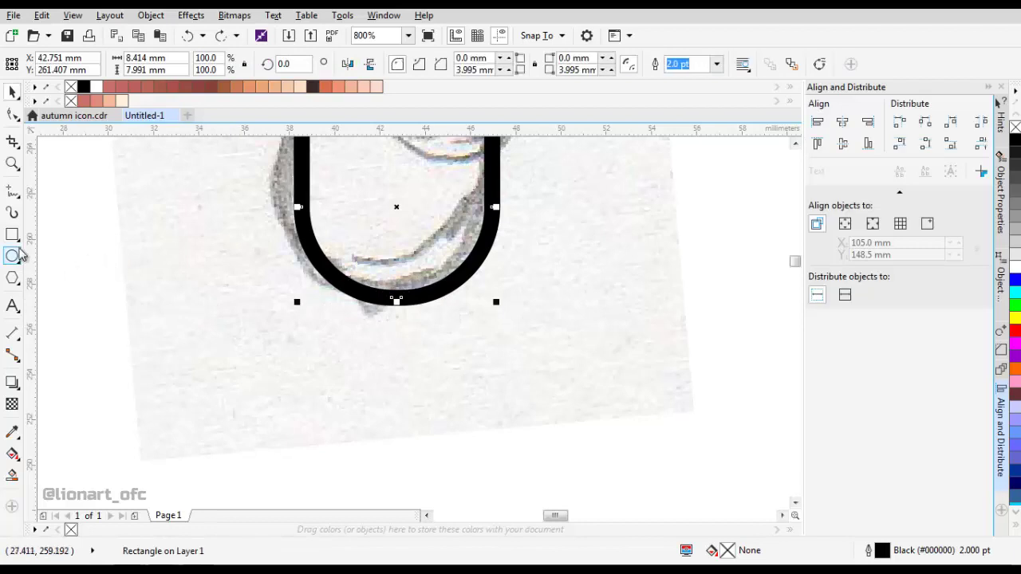
Draw a rectangle about 1.9 by 2.3 mm over the body's lowest point and fully round its corners.
left_click(13, 235)
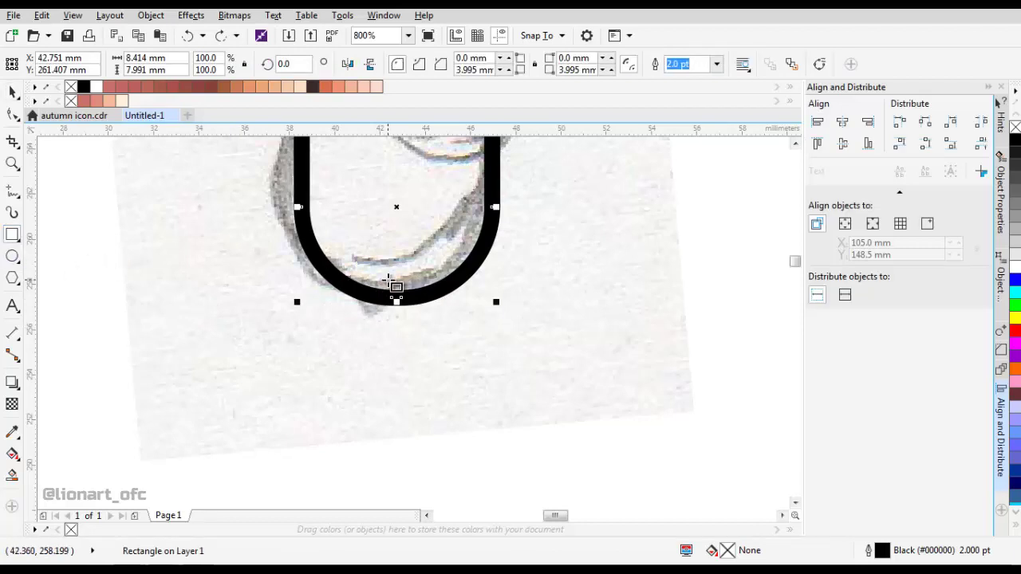
scroll(395, 295, "up", 2)
left_click_drag(346, 250, 431, 358)
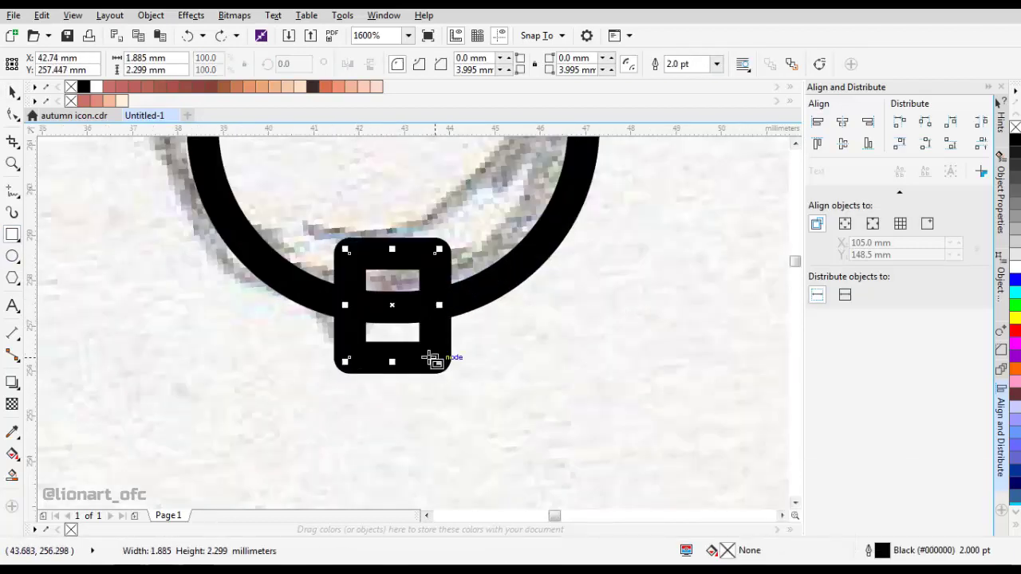
left_click(13, 114)
left_click_drag(439, 250, 472, 325)
Centre the small rounded tip horizontally on the acorn's body and weld the two shapes together.
key("space")
left_click(476, 302, "shift")
left_click(843, 123)
scroll(449, 341, "down", 2)
scroll(467, 317, "up", 1)
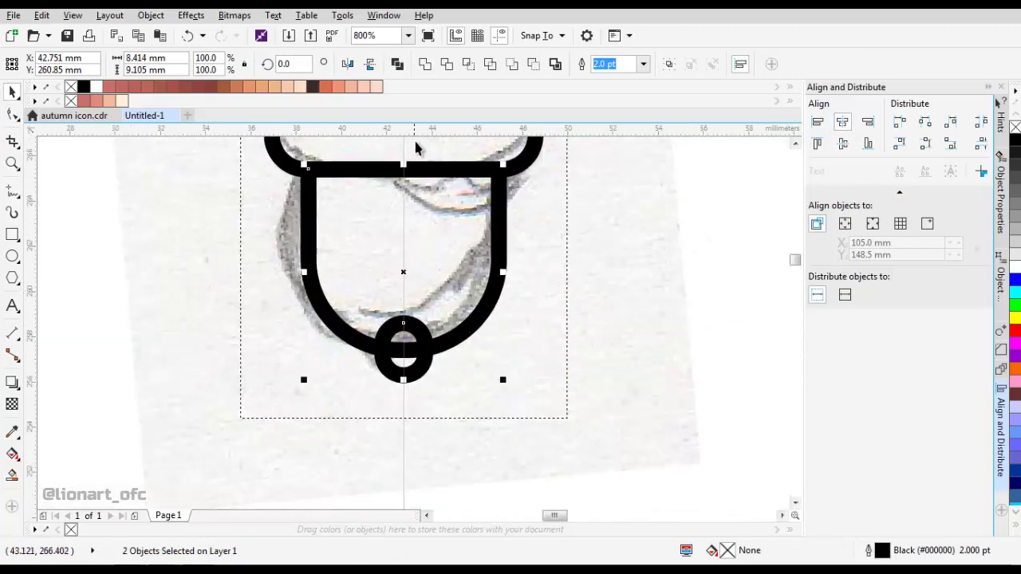
left_click(425, 71)
Delete the surplus nodes on the welded tip, one at its lowest point and one on each side below the junctions.
scroll(388, 339, "up", 1)
key("F10")
scroll(412, 290, "up", 1)
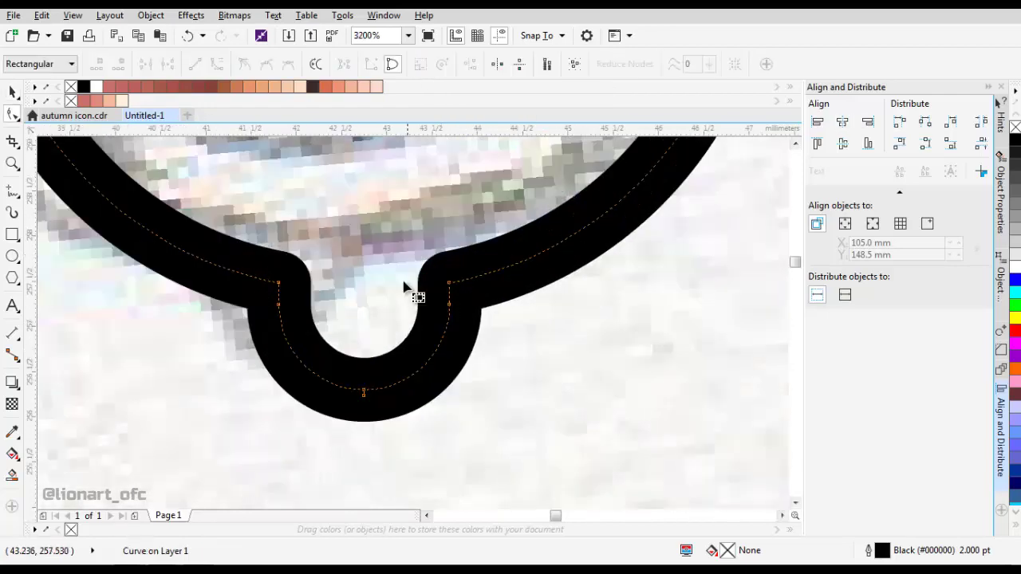
right_click(363, 398)
left_click(427, 158)
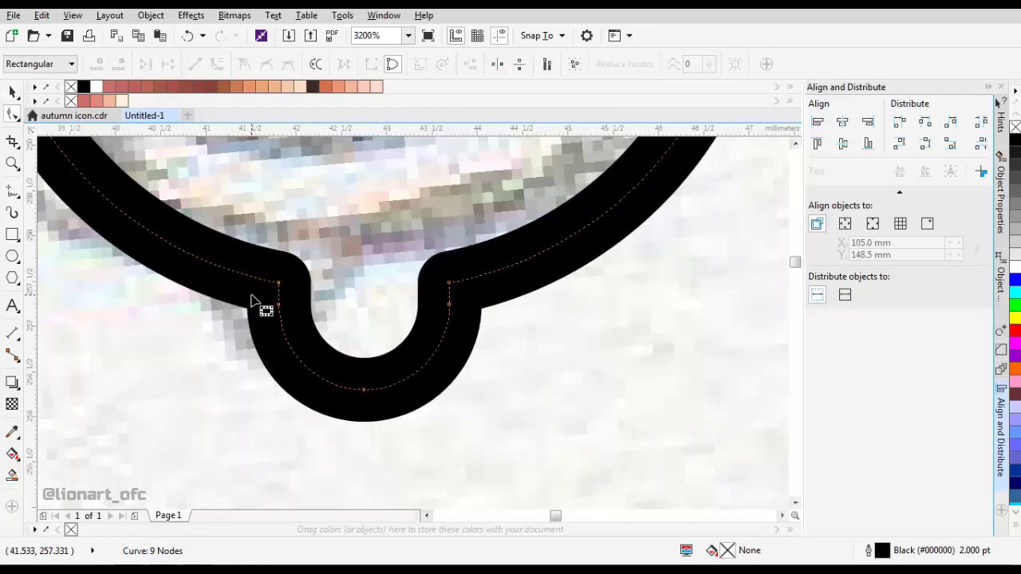
right_click(449, 304)
left_click(491, 83)
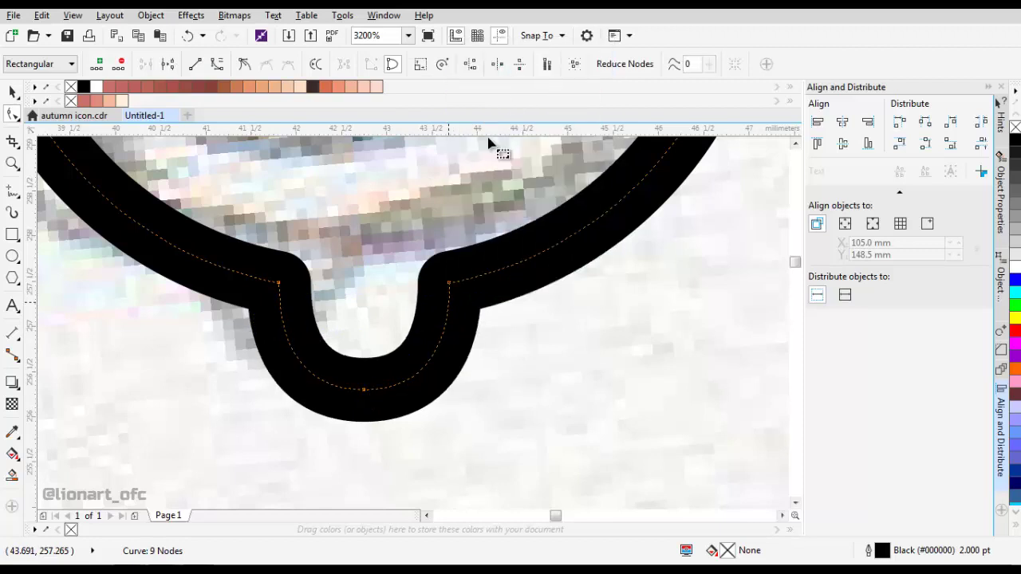
Fillet the two corners where the tip meets the body with a 0.5 mm radius.
left_click_drag(239, 222, 412, 321)
scroll(502, 321, "down", 1)
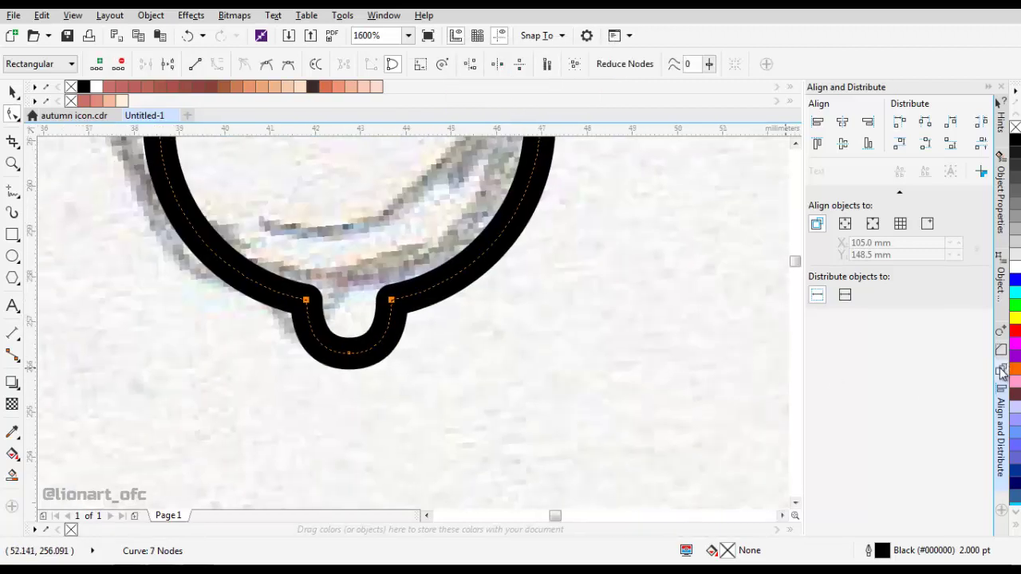
left_click(1001, 352)
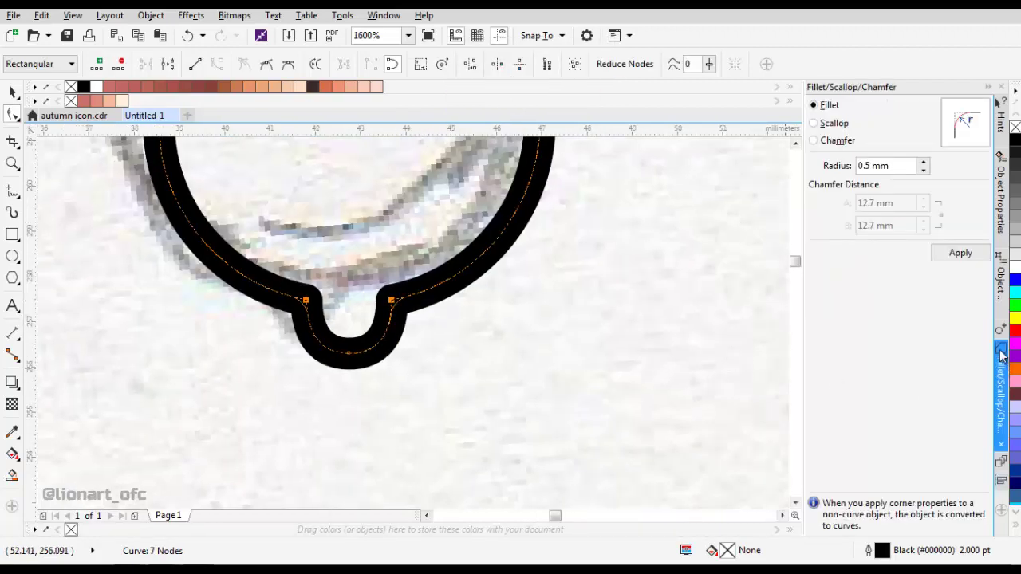
left_click(384, 15)
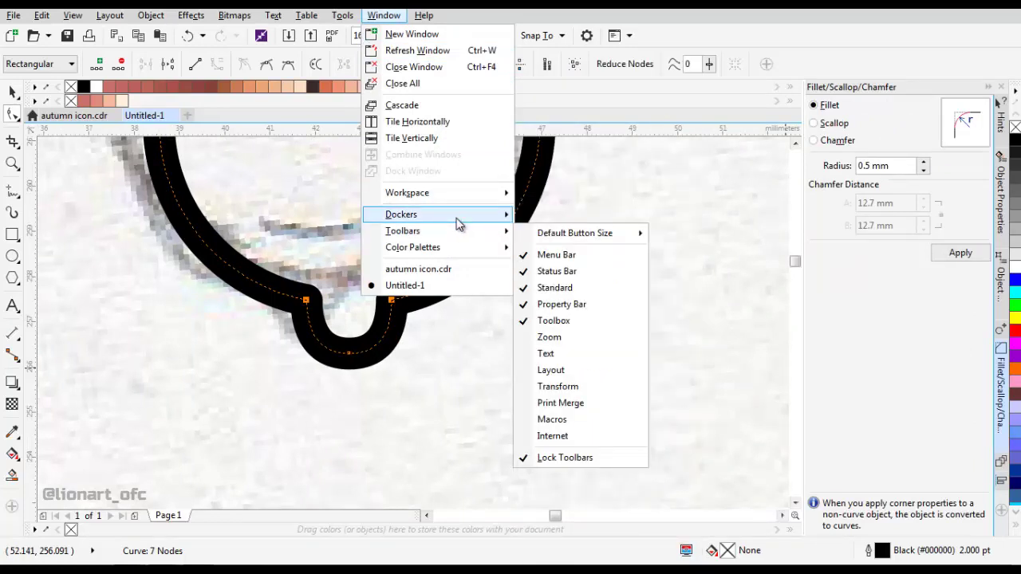
mouse_move(497, 212)
mouse_move(568, 223)
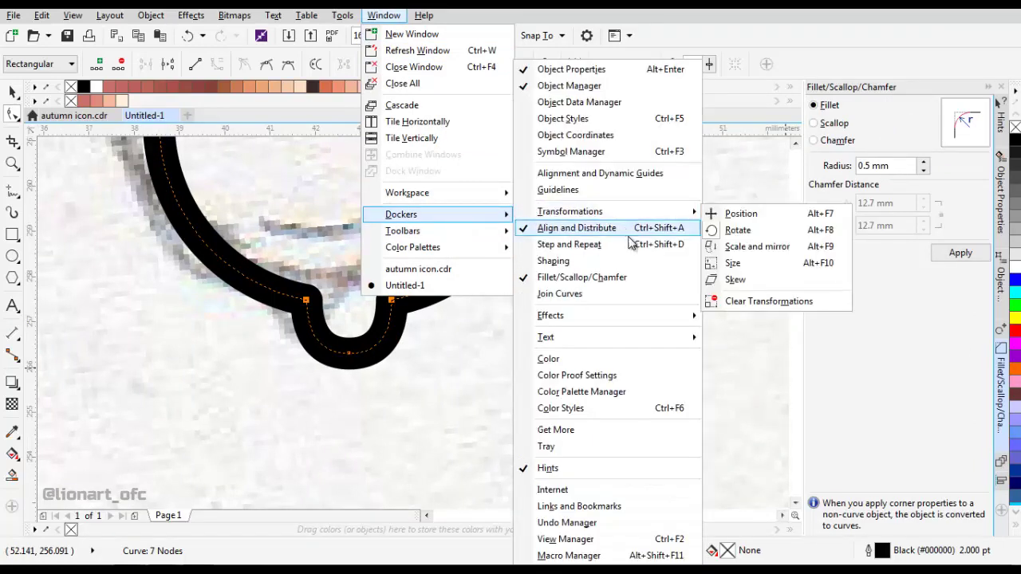
left_click(564, 285)
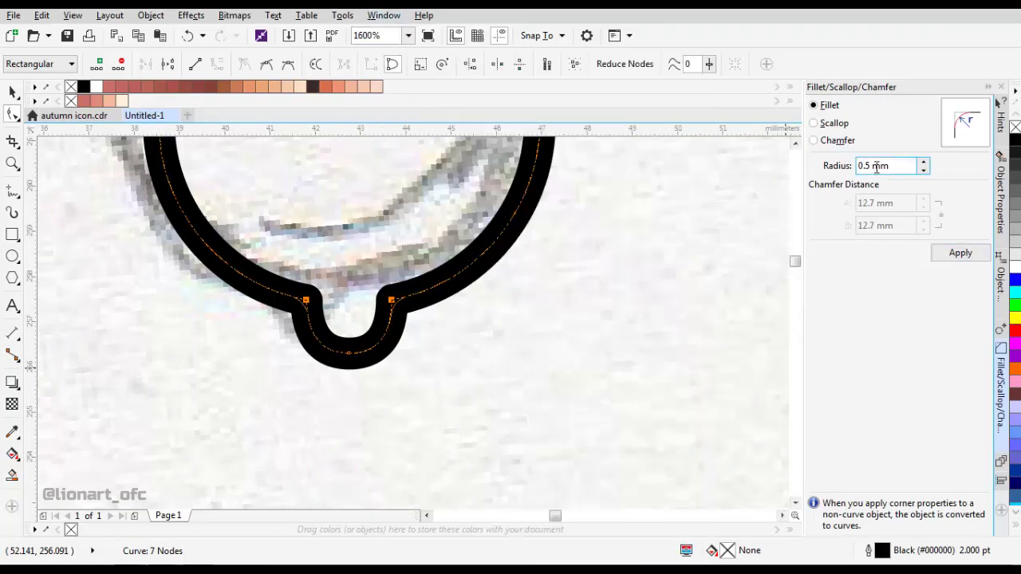
left_click(957, 254)
left_click(634, 315)
scroll(463, 315, "down", 2)
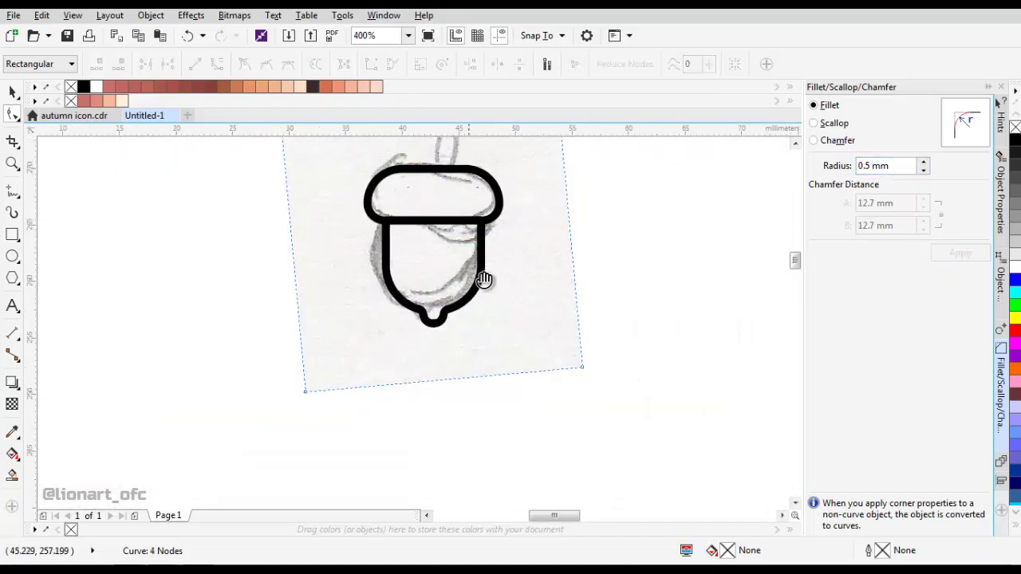
left_click_drag(485, 280, 455, 268)
scroll(474, 272, "up", 1)
left_click(461, 269)
scroll(396, 301, "down", 1)
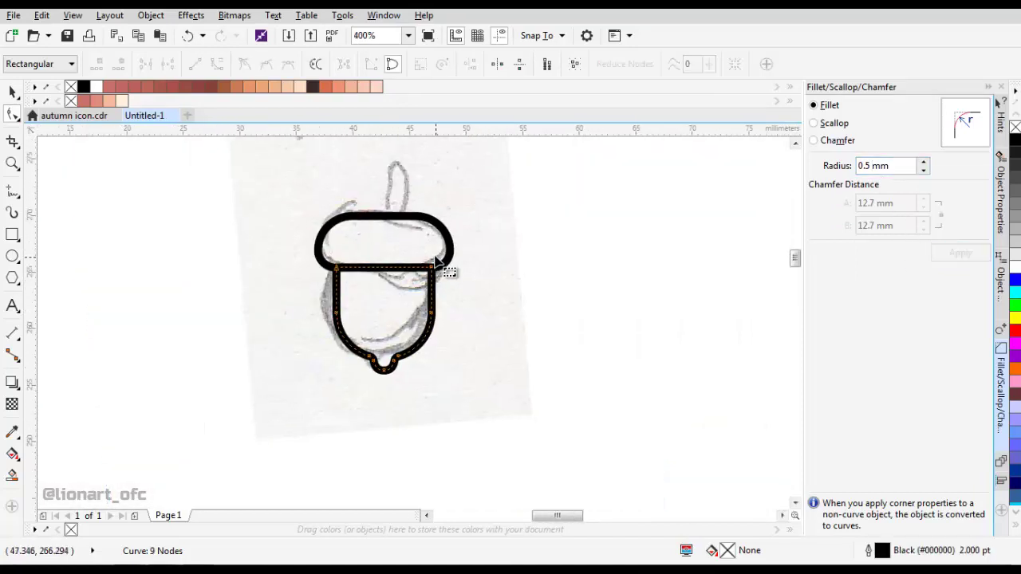
key("space")
left_click(446, 246, "shift")
left_click(426, 289)
scroll(424, 279, "up", 1)
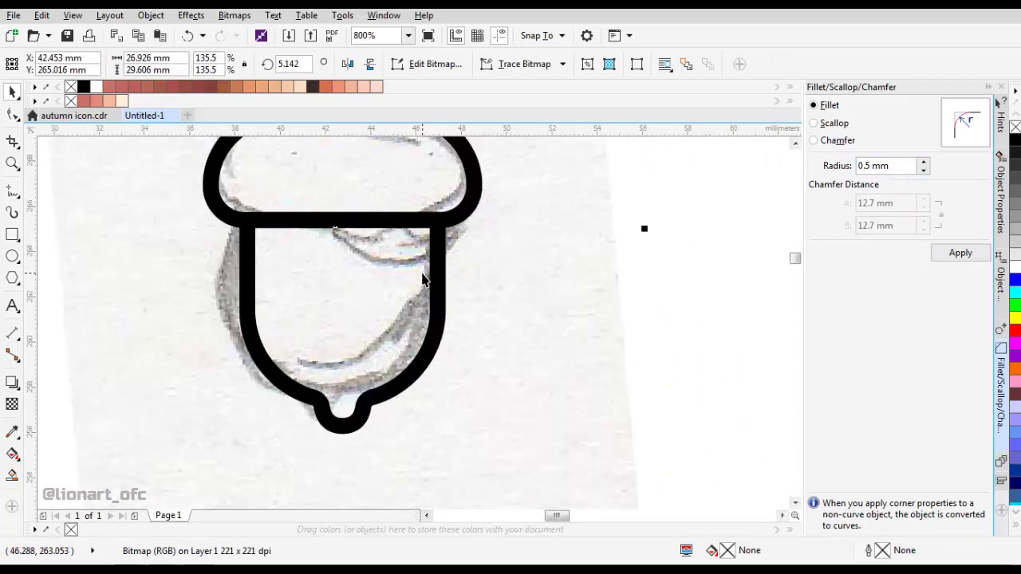
Add a one-step inside contour to the acorn's body with a 1.0 mm offset.
left_click(348, 229)
scroll(389, 237, "down", 1)
scroll(364, 292, "up", 1)
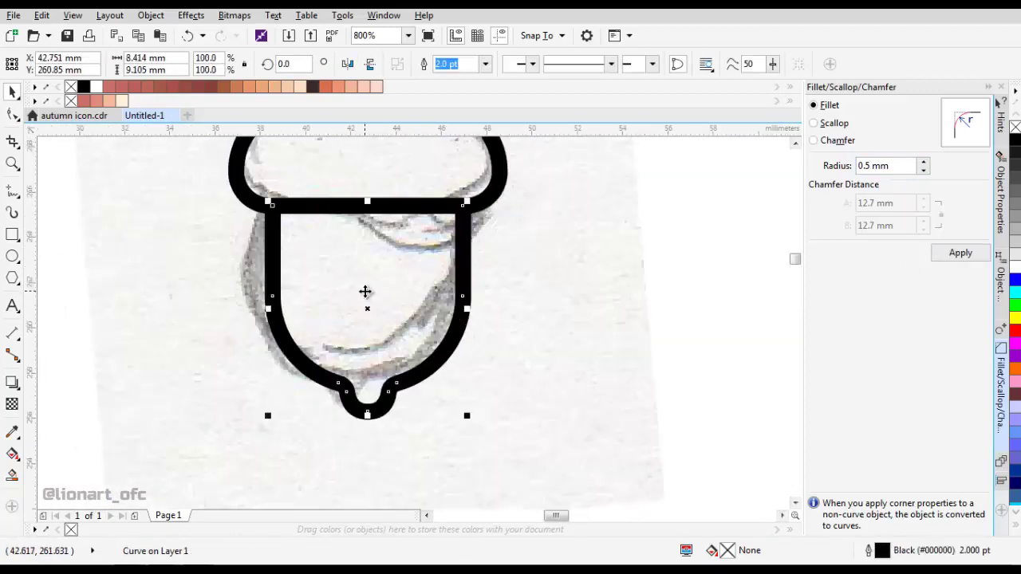
left_click(14, 385)
left_click(70, 401)
scroll(399, 228, "up", 1)
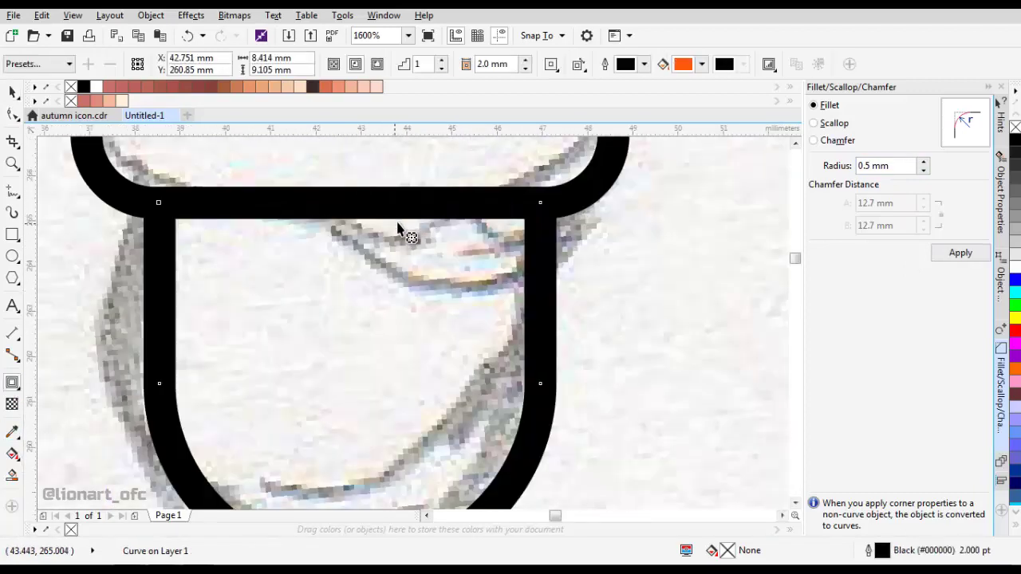
left_click_drag(349, 203, 407, 264)
scroll(407, 264, "down", 1)
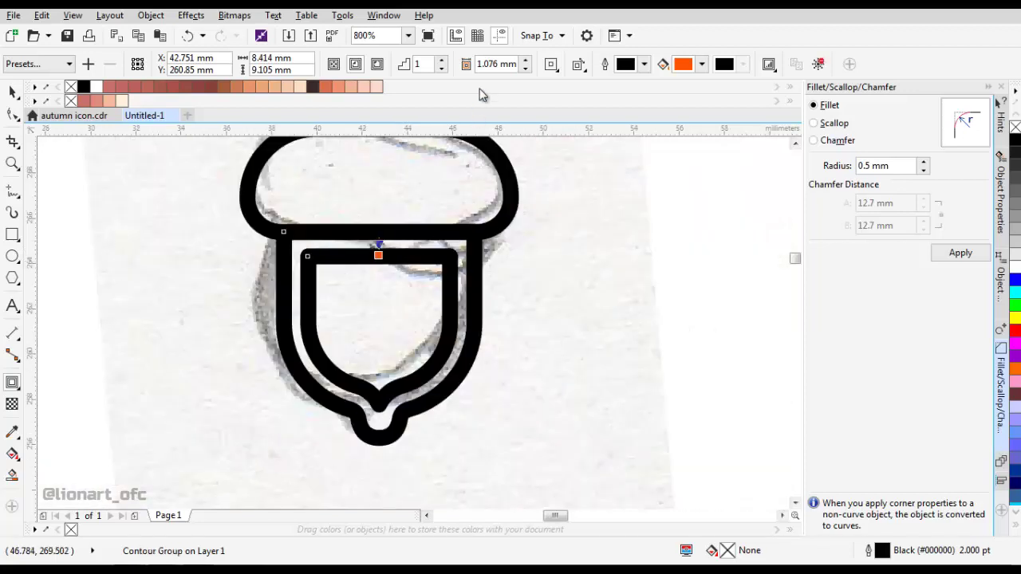
key("space")
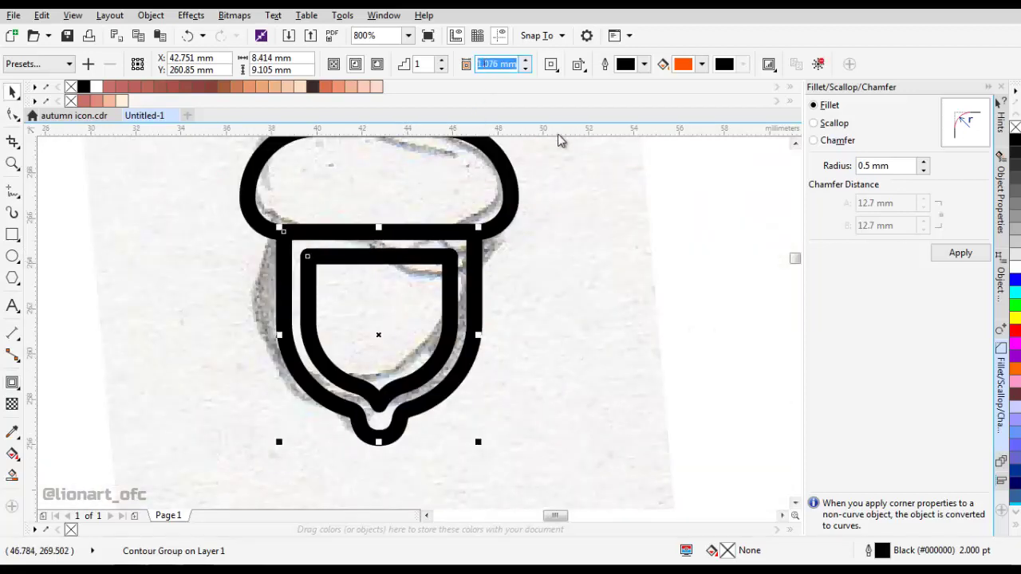
key("Return")
Break the body's contour group apart into separate inner and outer shapes.
scroll(406, 274, "up", 1)
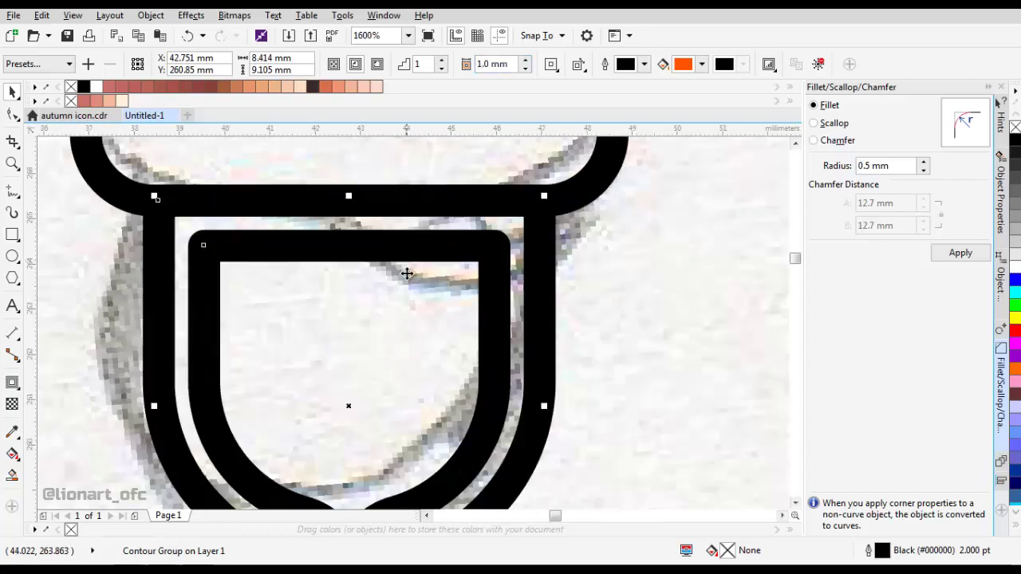
scroll(406, 212, "down", 1)
left_click(422, 215)
right_click(422, 215)
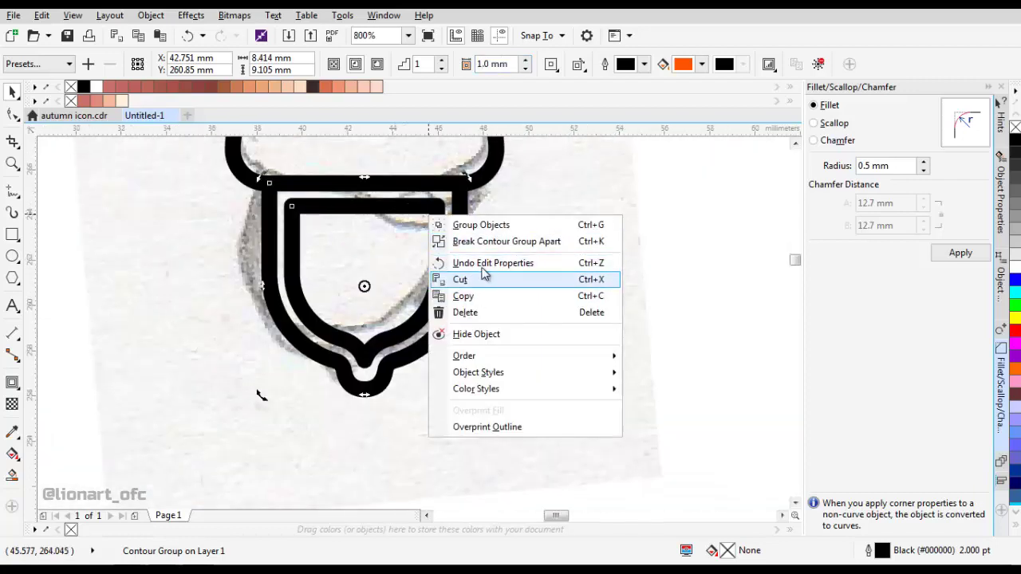
left_click(455, 241)
Delete the inner contour's top segment and its right side, from the upper right corner to the notch above the tip.
left_click(442, 225)
scroll(366, 232, "up", 1)
scroll(346, 228, "down", 1)
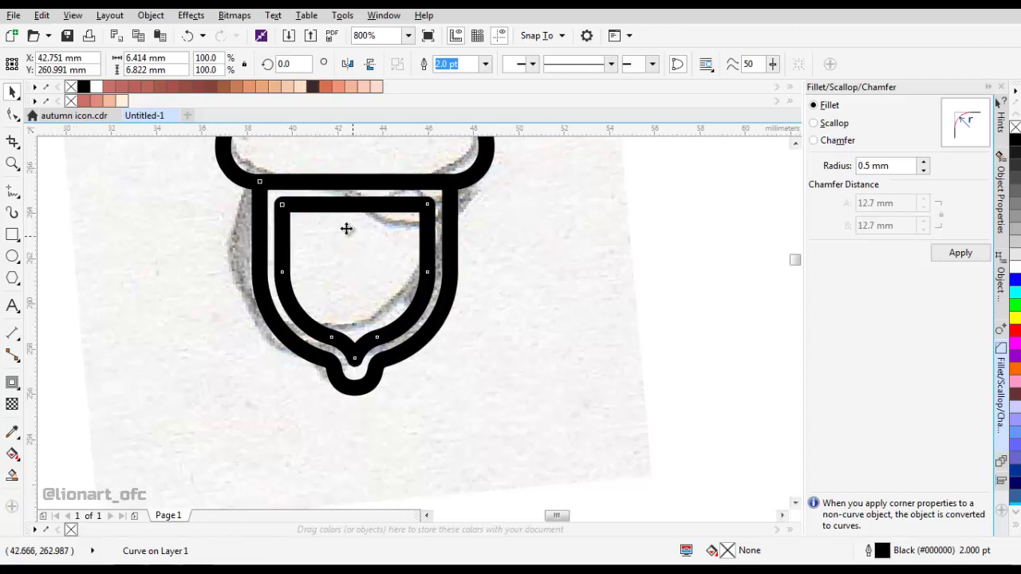
left_click(12, 114)
right_click(327, 205)
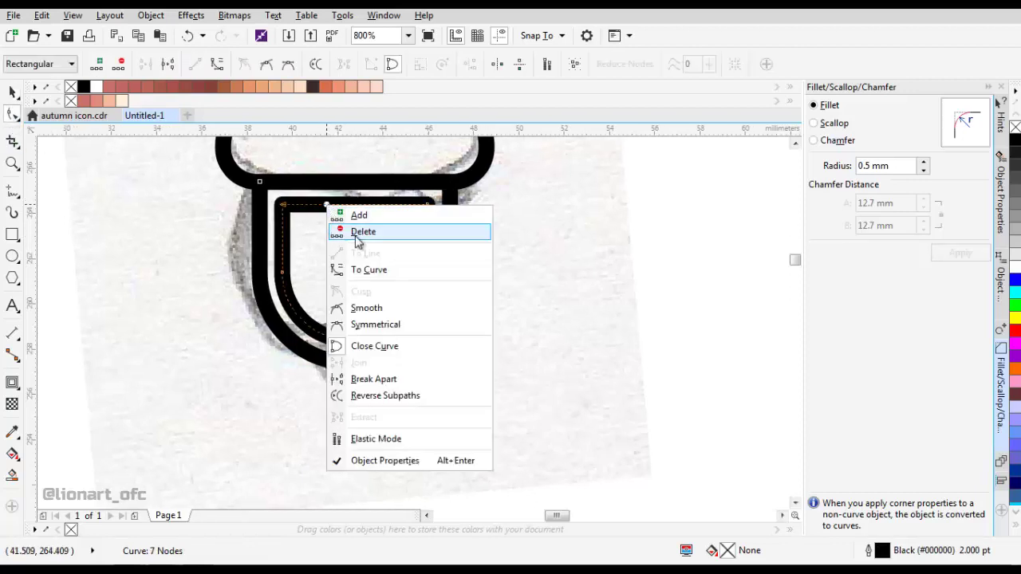
left_click(353, 230)
left_click_drag(398, 182, 469, 343)
key("Delete")
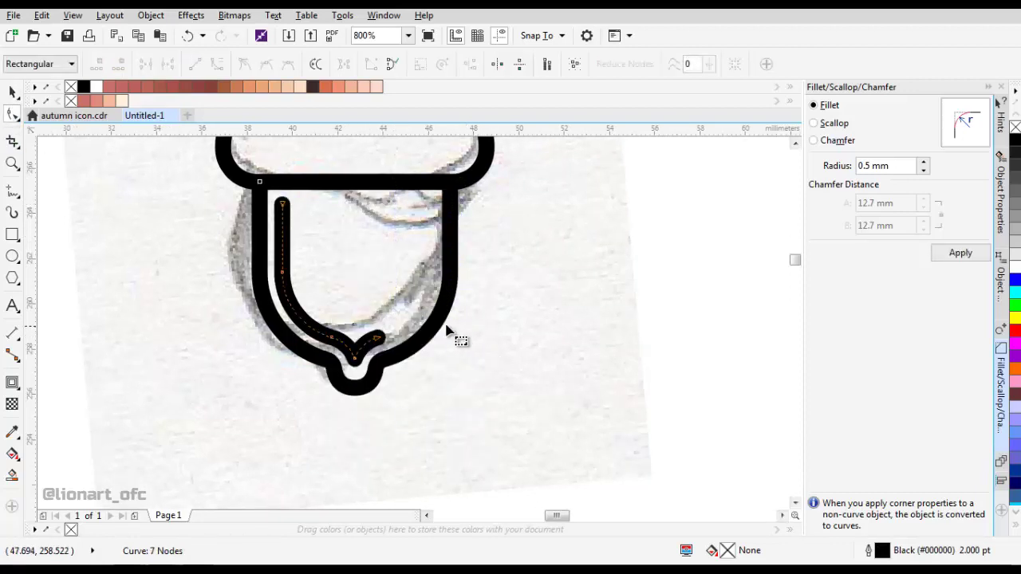
key("Delete")
Delete the inner contour's notch and straight left segment so that only the short lower-left arc remains.
left_click_drag(360, 310, 402, 393)
key("Delete")
left_click_drag(343, 351, 376, 384)
key("Delete")
left_click_drag(390, 271, 370, 302)
scroll(376, 294, "down", 2)
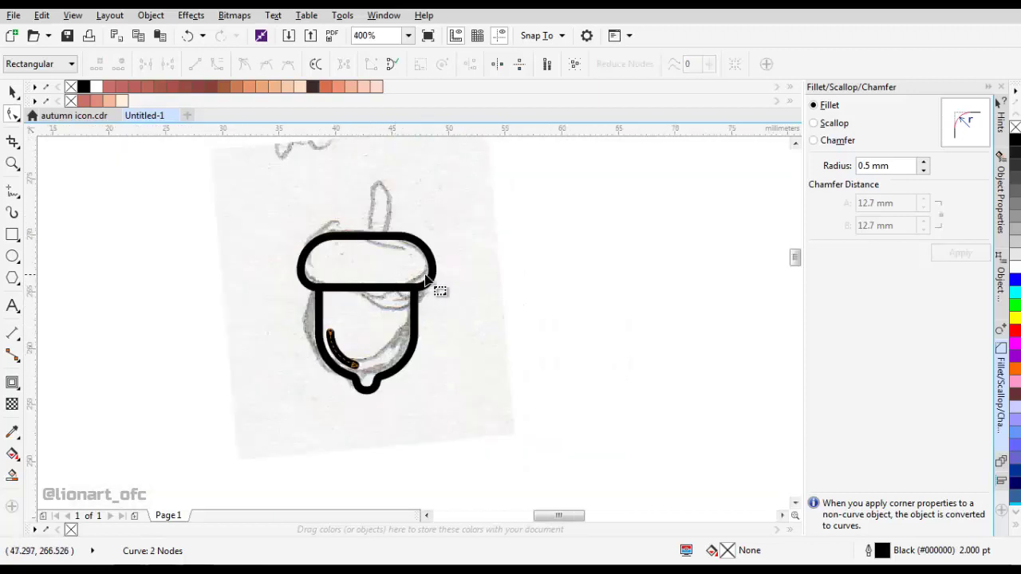
Draw a circle about 22.6 mm in diameter from the stem area outward and set its outline to 4.0 pt.
key("space")
left_click(382, 246)
left_click(12, 256)
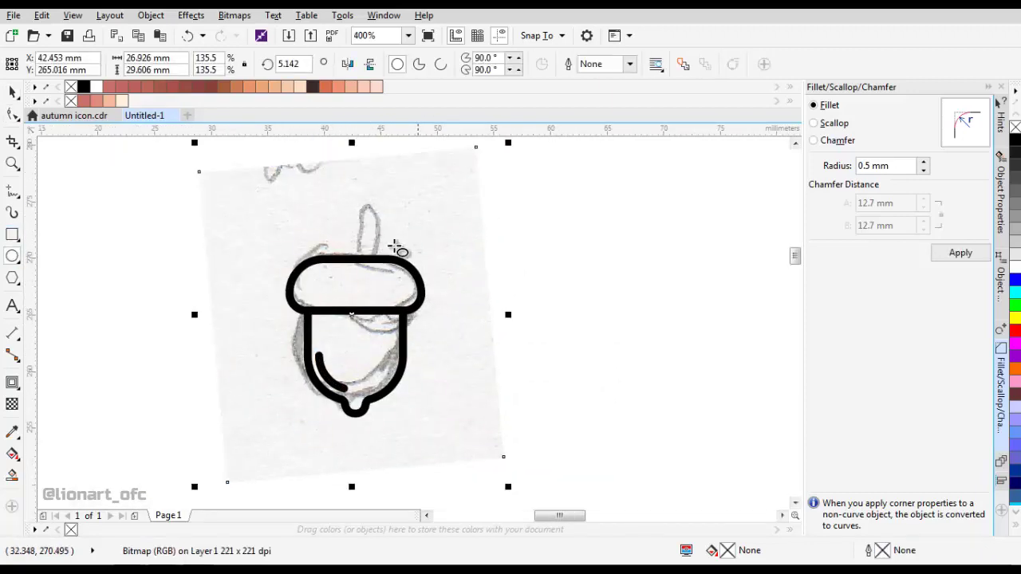
left_click_drag(349, 188, 520, 448)
key("space")
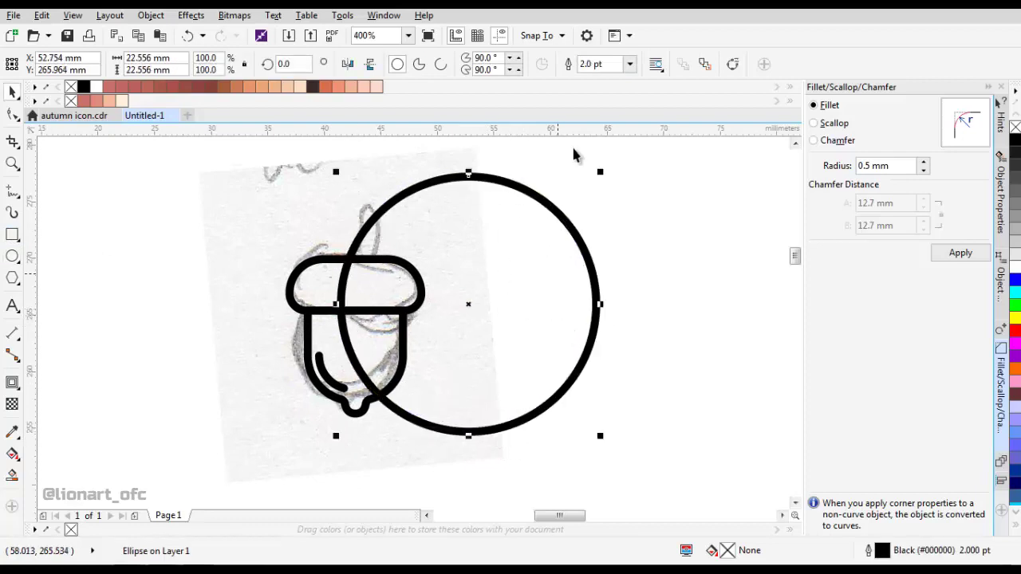
left_click(629, 63)
left_click(608, 167)
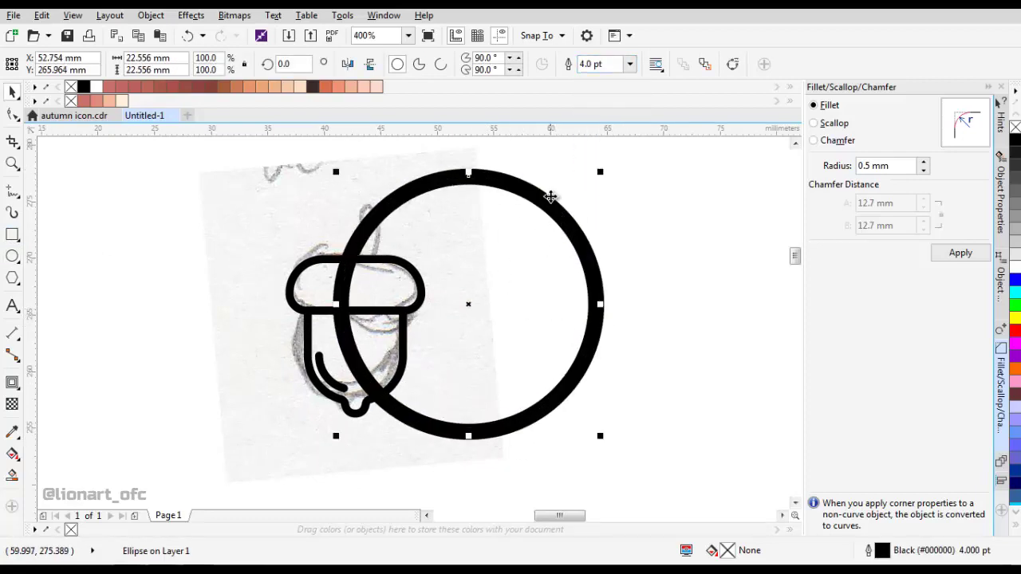
Convert the circle to curves and shift it slightly so its left arc crosses the sketched stem.
right_click(556, 214)
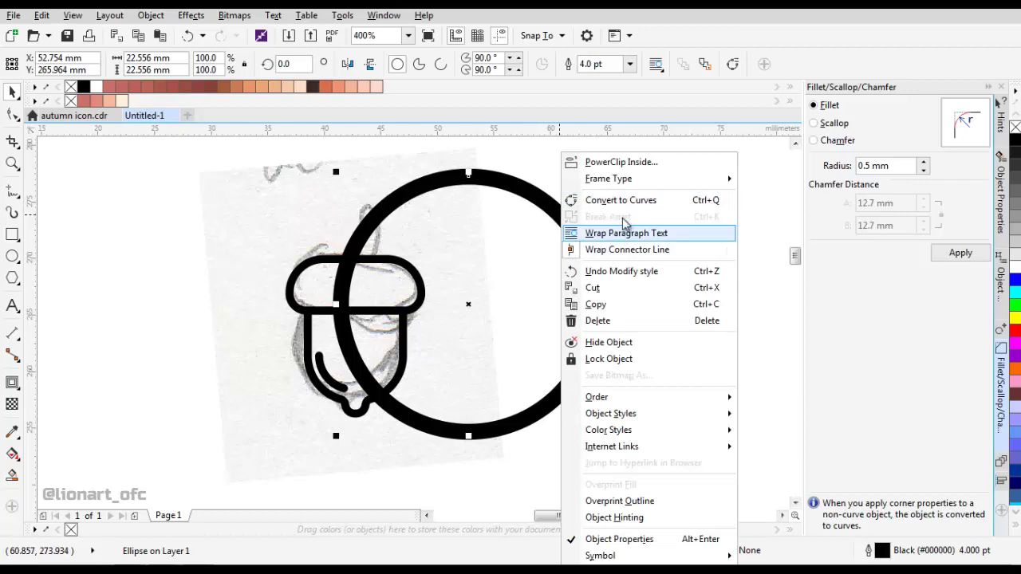
left_click(598, 200)
left_click(12, 114)
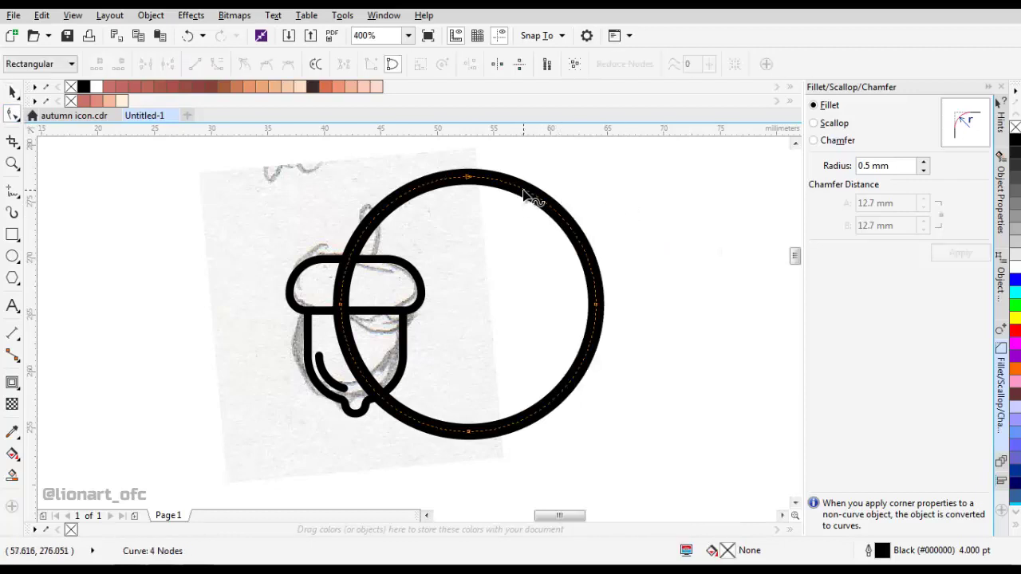
key("space")
scroll(354, 258, "up", 1)
mouse_move(354, 258)
left_mouse_down()
mouse_move(449, 261)
mouse_move(361, 264)
left_mouse_up()
Delete the circle's upper-right segment and its right and lowest nodes, keeping only the upper-left quarter arc.
scroll(363, 263, "down", 2)
scroll(465, 239, "up", 1)
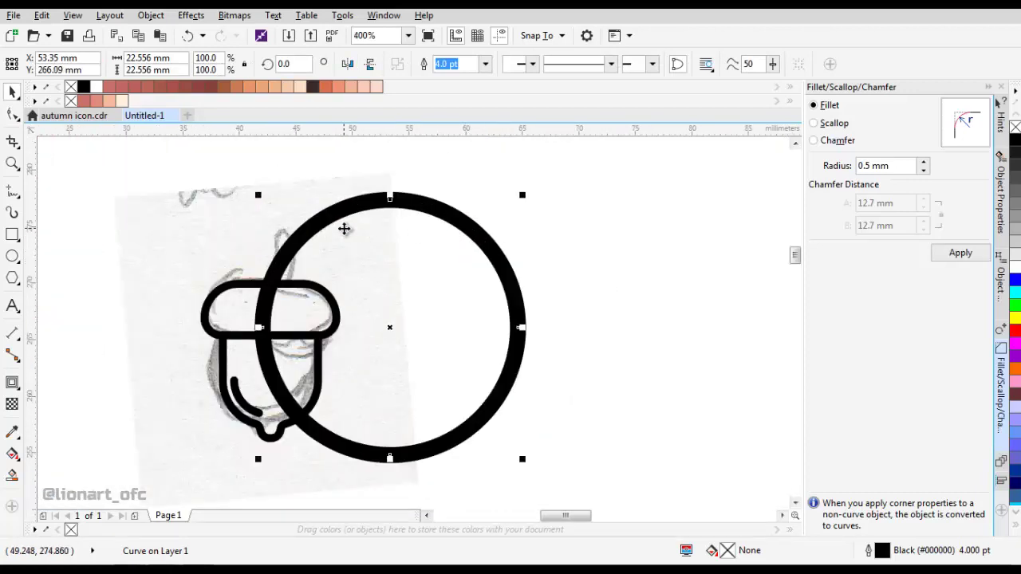
left_click(344, 229)
left_click(12, 114)
scroll(293, 246, "up", 1)
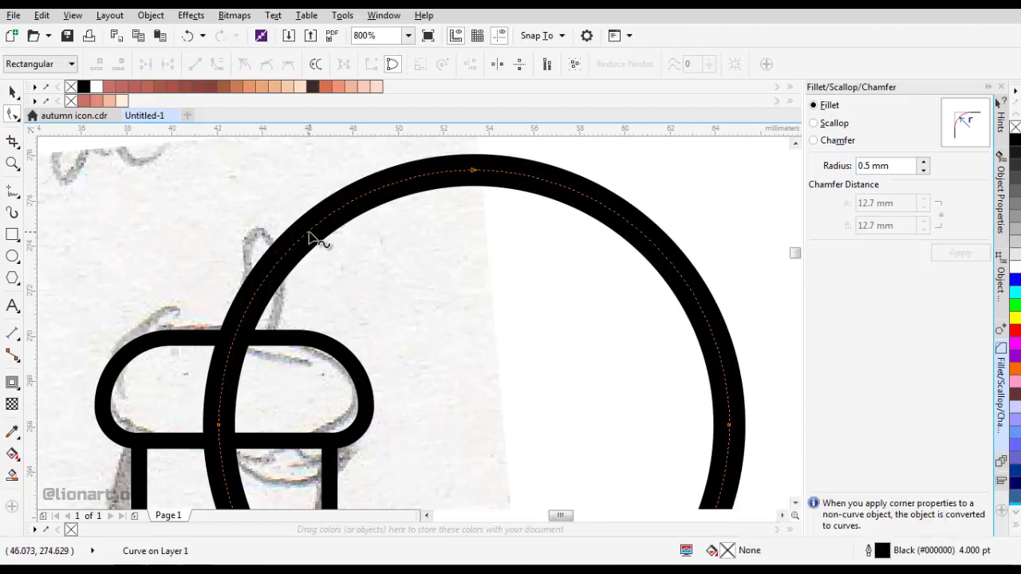
right_click(572, 186)
left_click(604, 214)
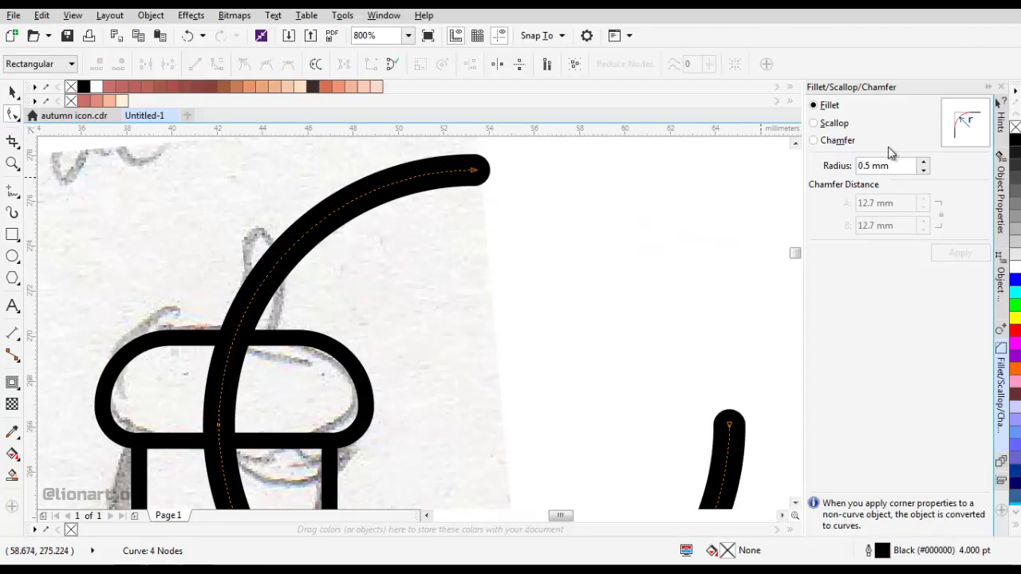
left_click(990, 89)
scroll(497, 274, "down", 1)
left_click_drag(476, 221, 633, 422)
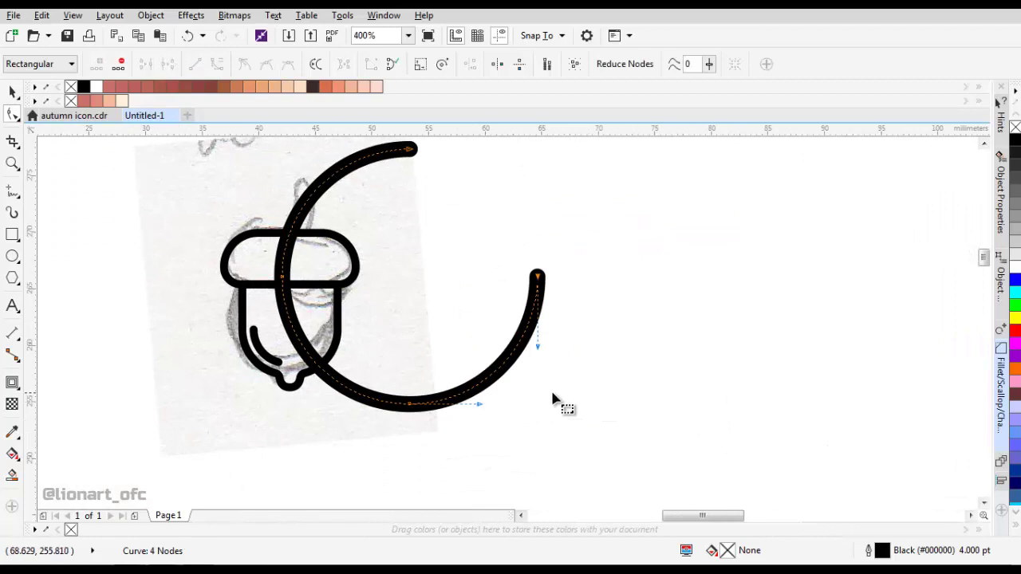
key("Delete")
Trim both ends of the arc to a short stem running from the cap's upper outline to about the sketched stem's height.
scroll(287, 255, "up", 2)
right_click(272, 267)
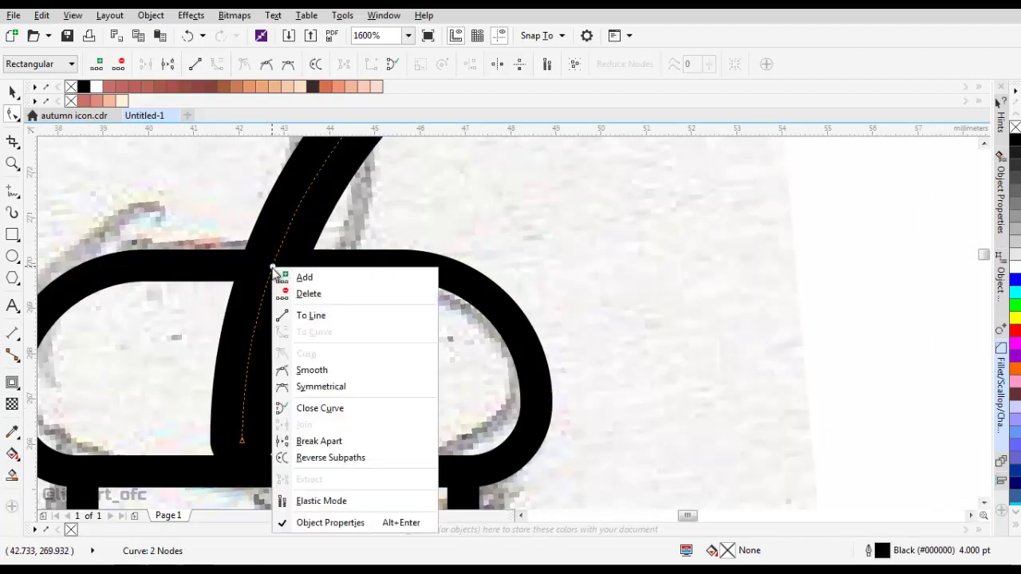
left_click(304, 294)
scroll(346, 370, "down", 2)
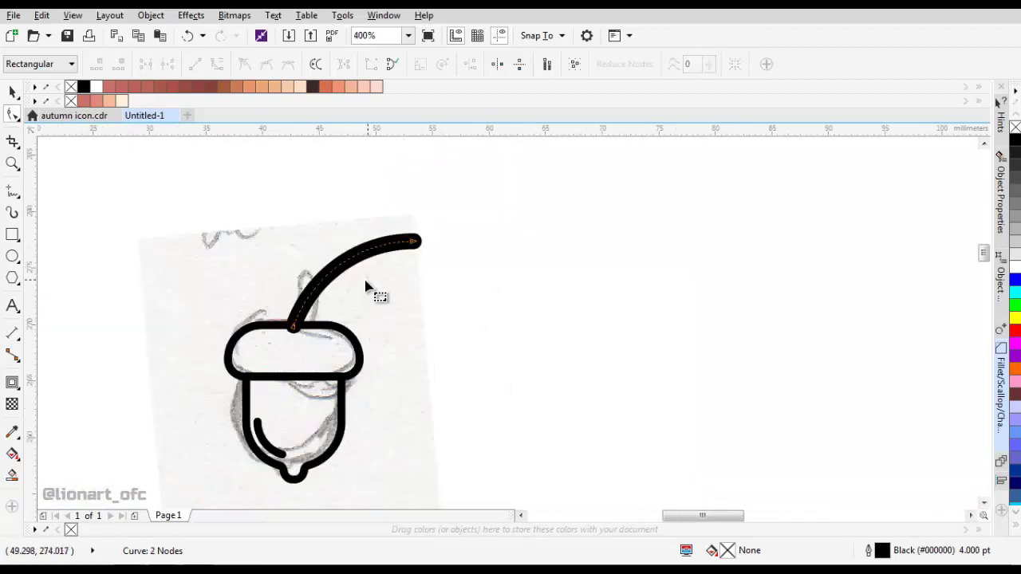
scroll(327, 271, "up", 1)
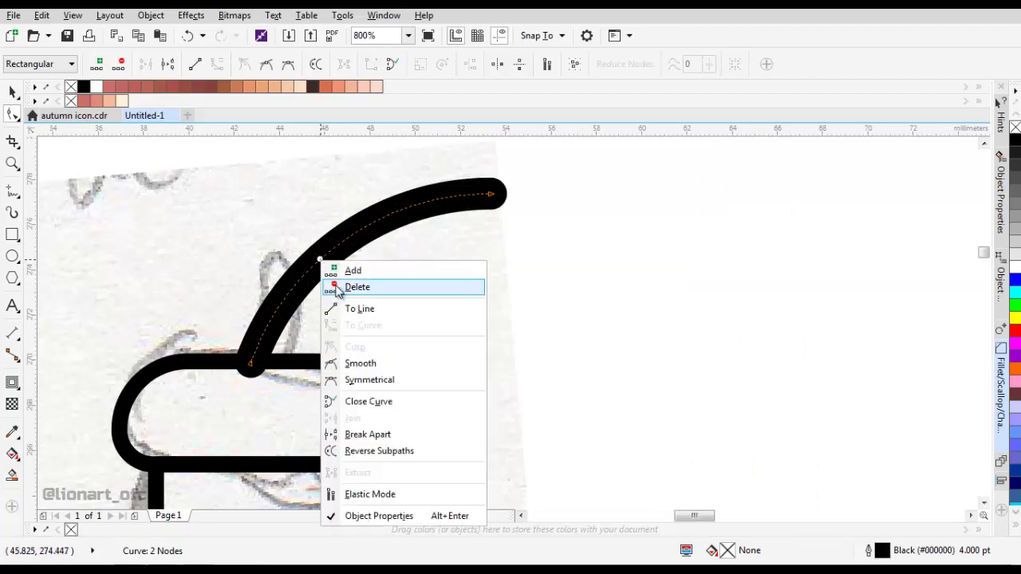
left_click(351, 271)
key("Delete")
left_click_drag(340, 258, 395, 249)
Give the stem line square, flush end caps and convert its outline to an object.
key("space")
left_click(1001, 194)
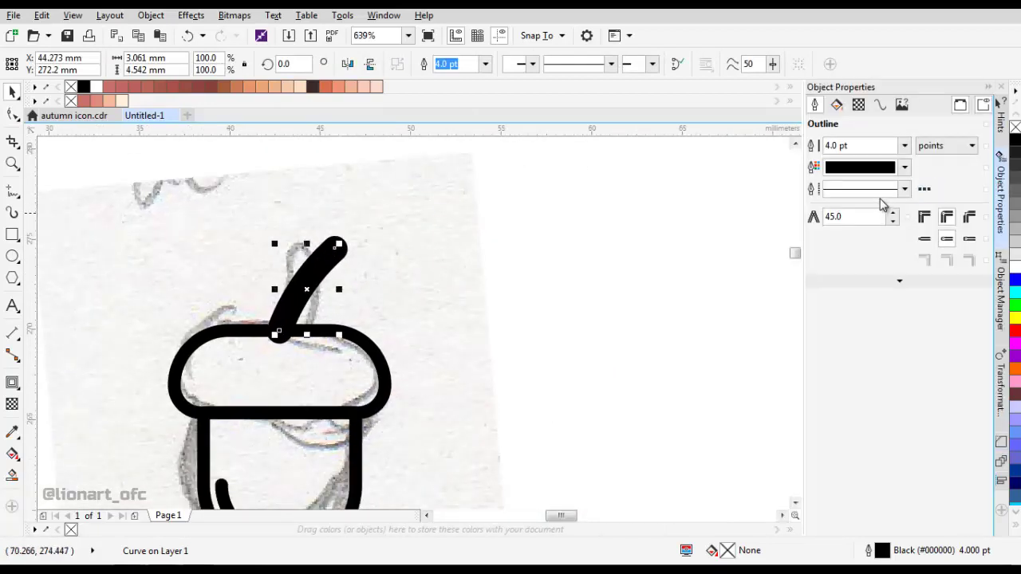
left_click(923, 238)
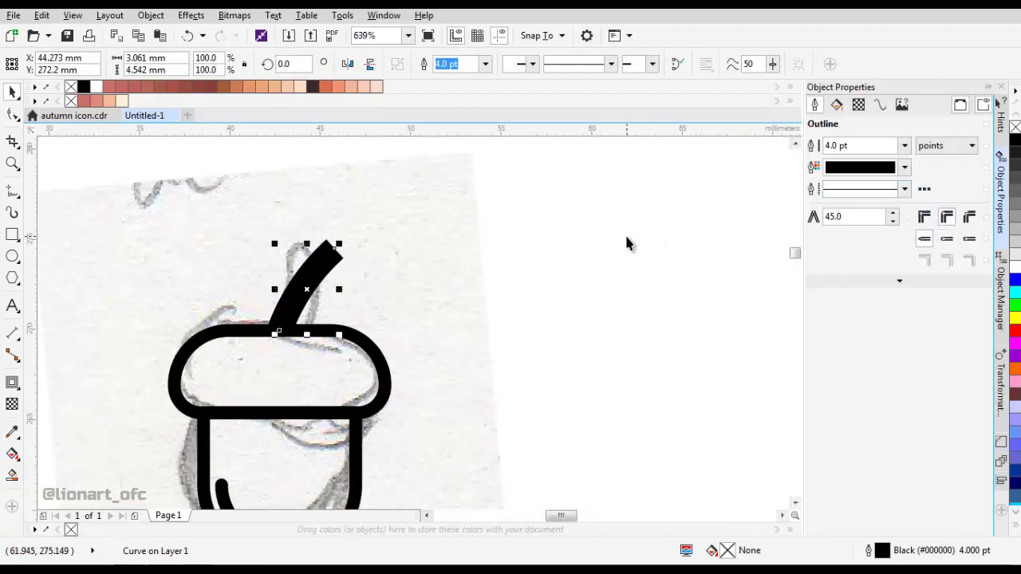
scroll(618, 230, "down", 2)
scroll(429, 252, "up", 2)
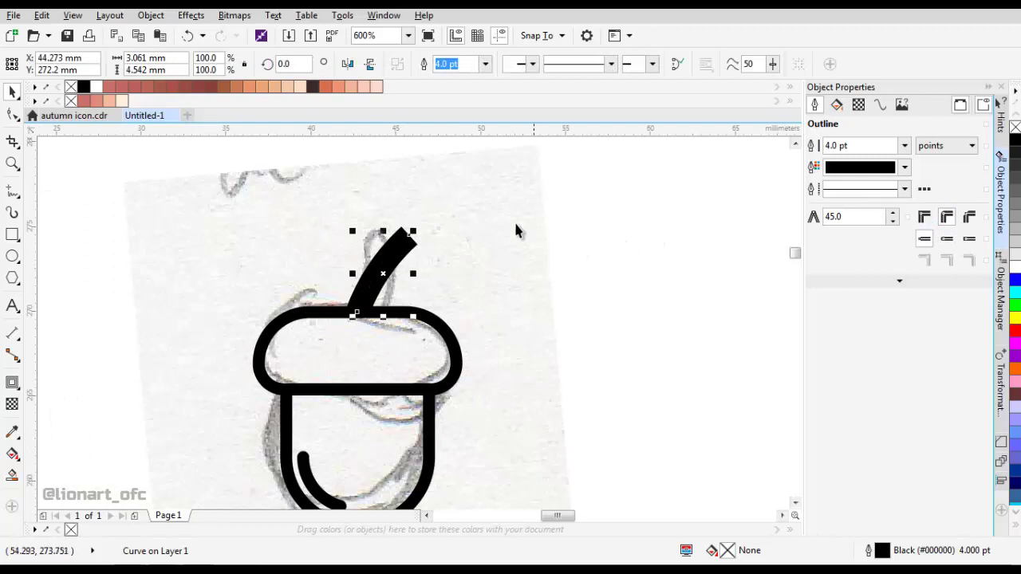
left_click(149, 16)
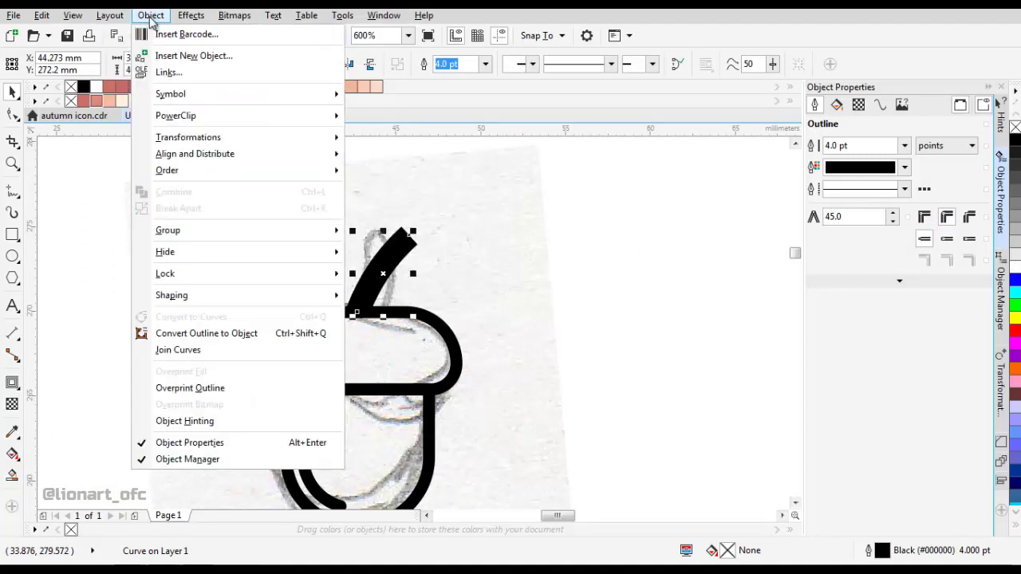
left_click(203, 333)
Delete the surplus middle nodes on the stem's two long edges, leaving only its four corner nodes.
scroll(403, 285, "up", 2)
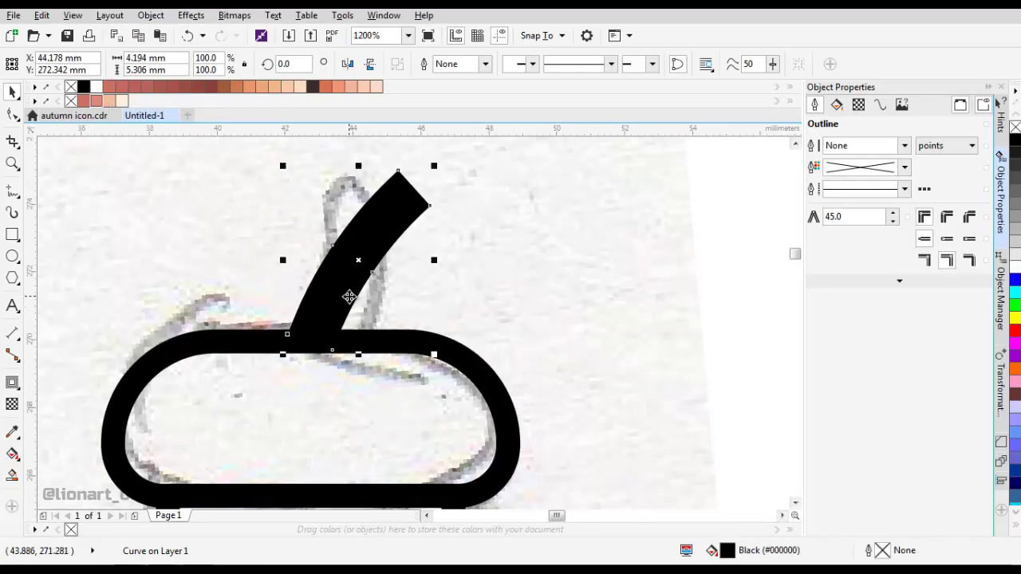
scroll(349, 297, "up", 2)
key("F10")
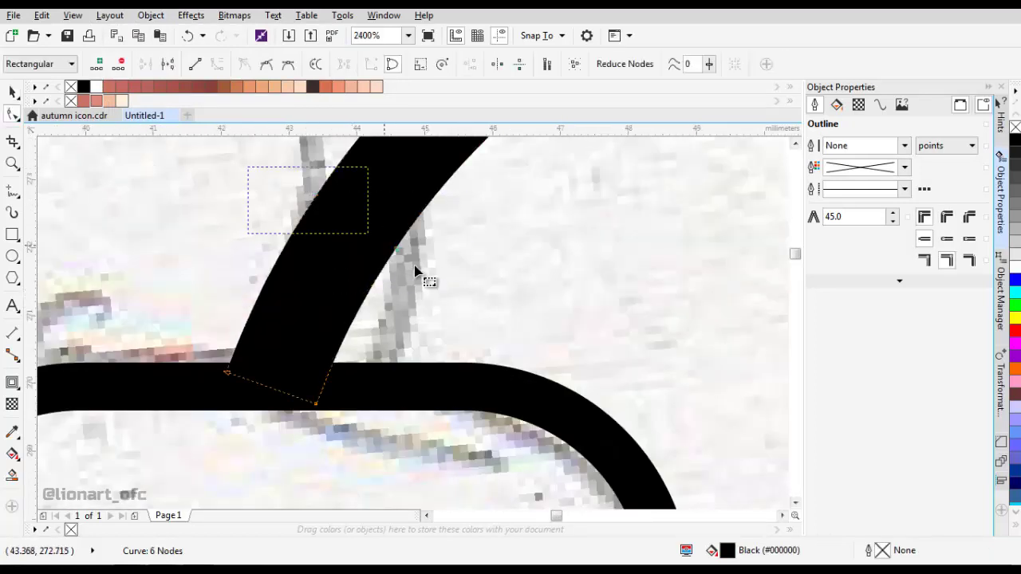
scroll(406, 288, "up", 1)
right_click(401, 293)
left_click(431, 319)
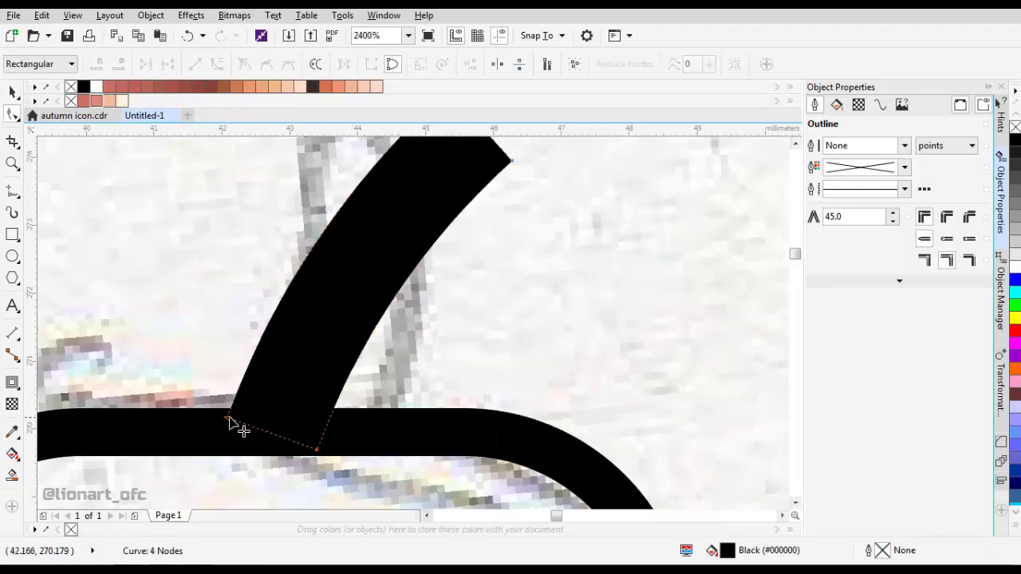
Move the stem's two lower corner nodes level with each other inside the cap's upper outline.
left_click_drag(225, 423, 225, 433)
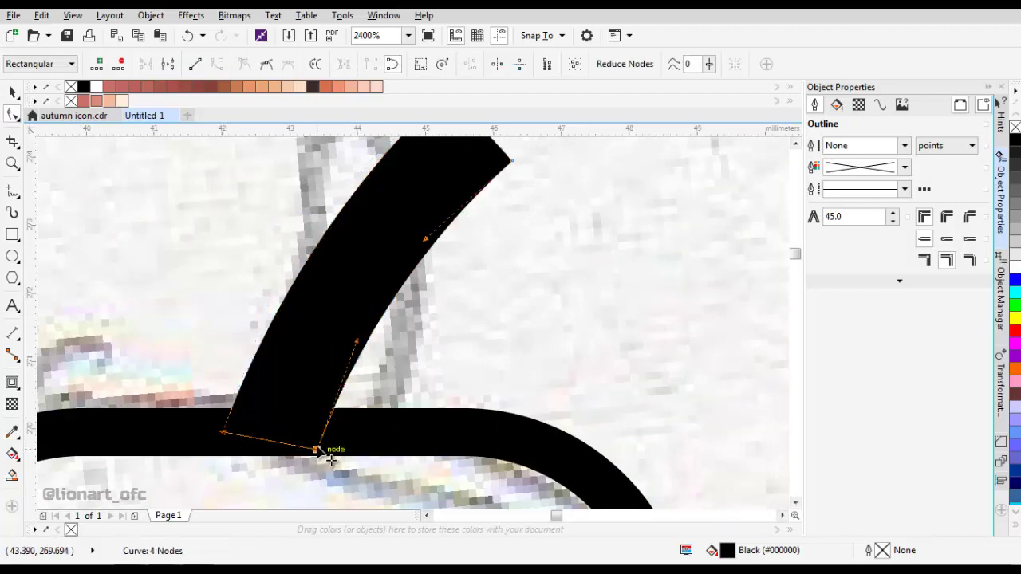
left_click_drag(318, 451, 322, 430)
scroll(380, 298, "down", 2)
scroll(349, 278, "up", 1)
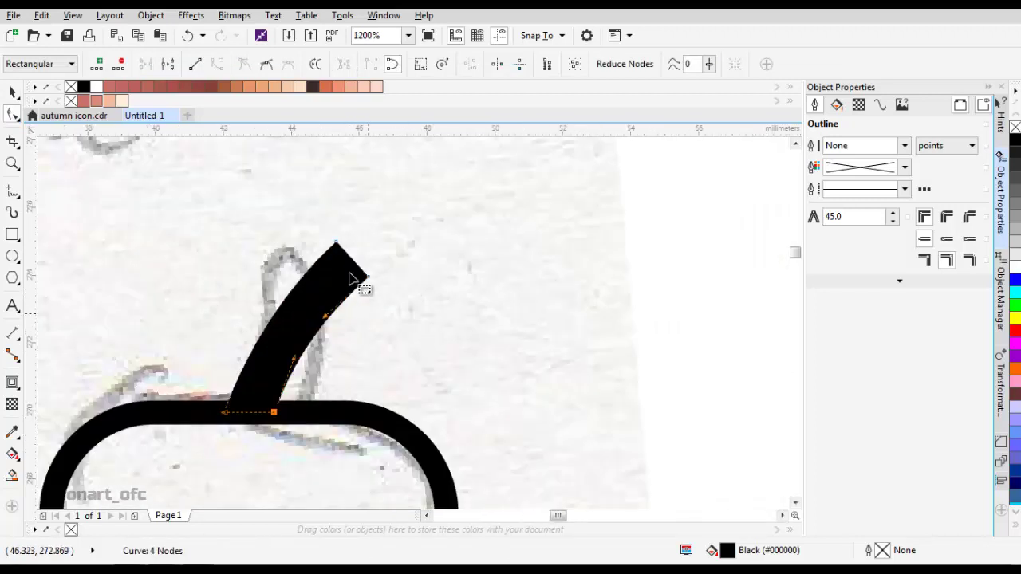
Give the stem a 2.0 pt outline and fillet its two upper corners with a 0.5 mm radius.
left_click(906, 146)
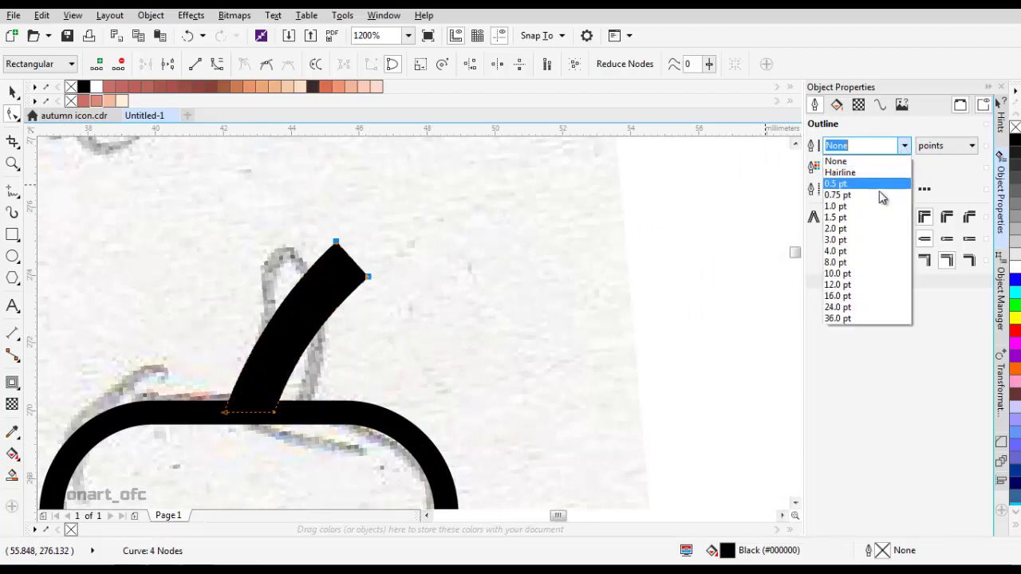
left_click(869, 229)
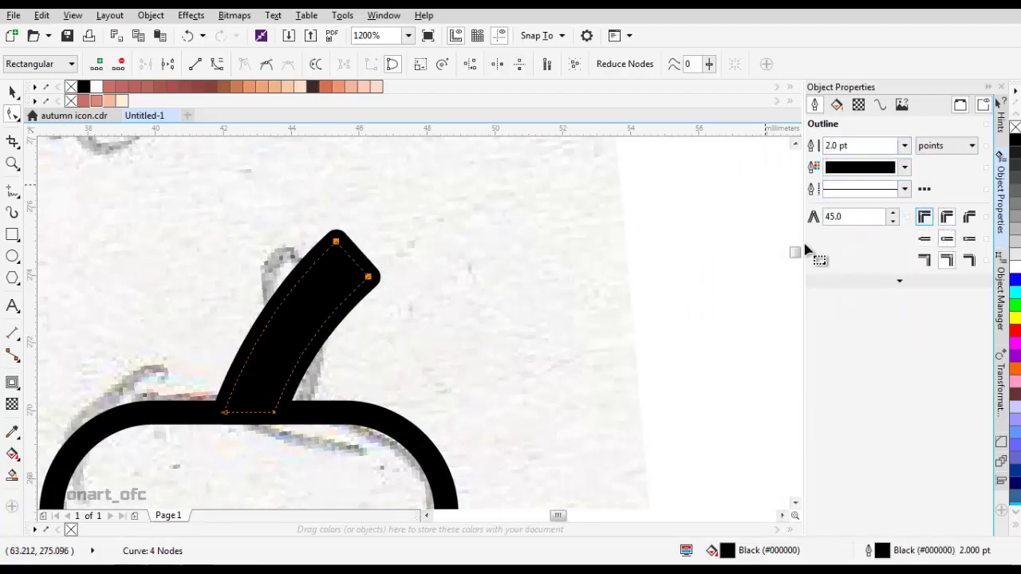
scroll(292, 290, "down", 2)
scroll(364, 268, "up", 1)
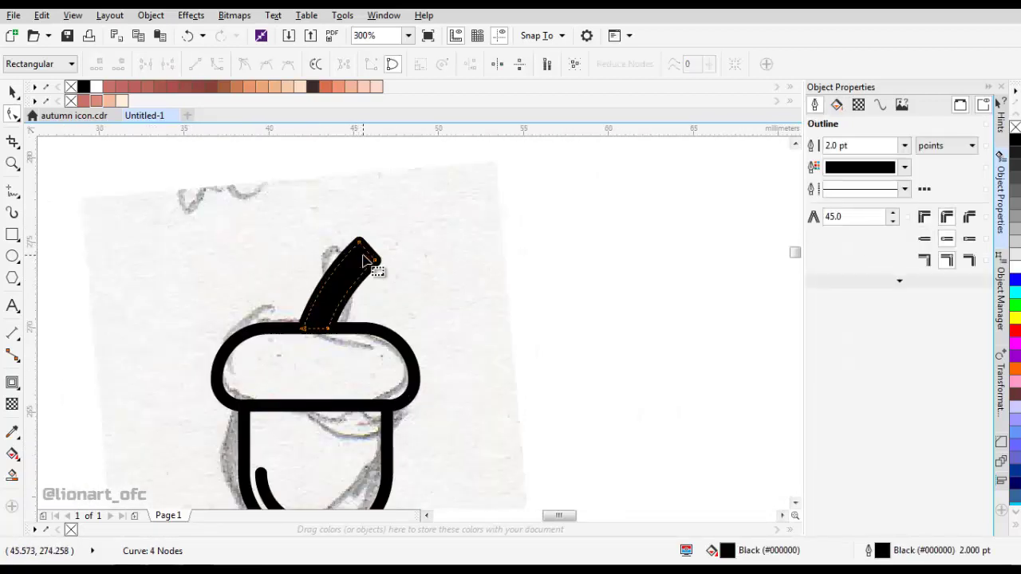
left_click(1001, 433)
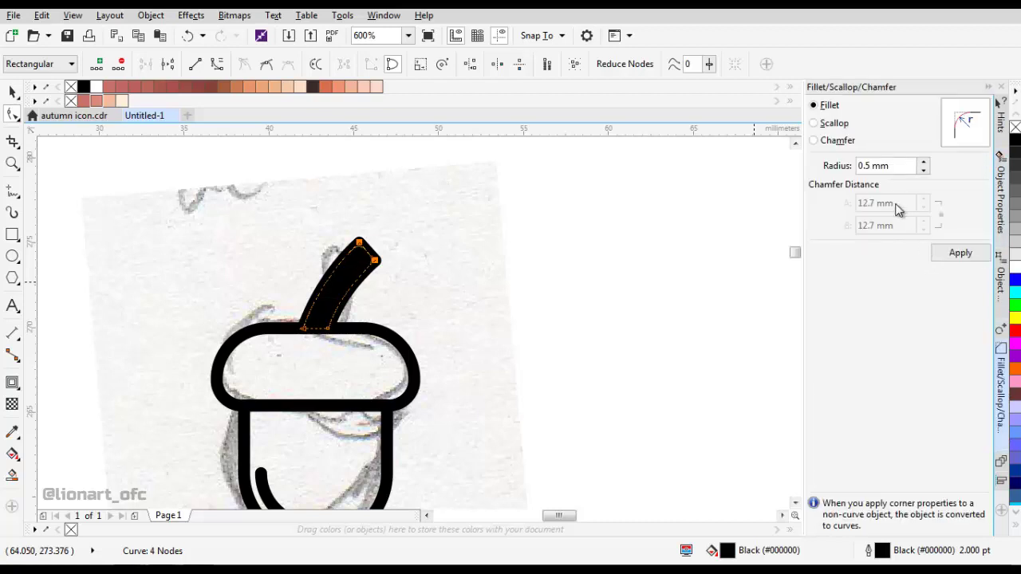
left_click(954, 255)
left_click_drag(361, 343, 398, 291)
key("space")
left_click(397, 300)
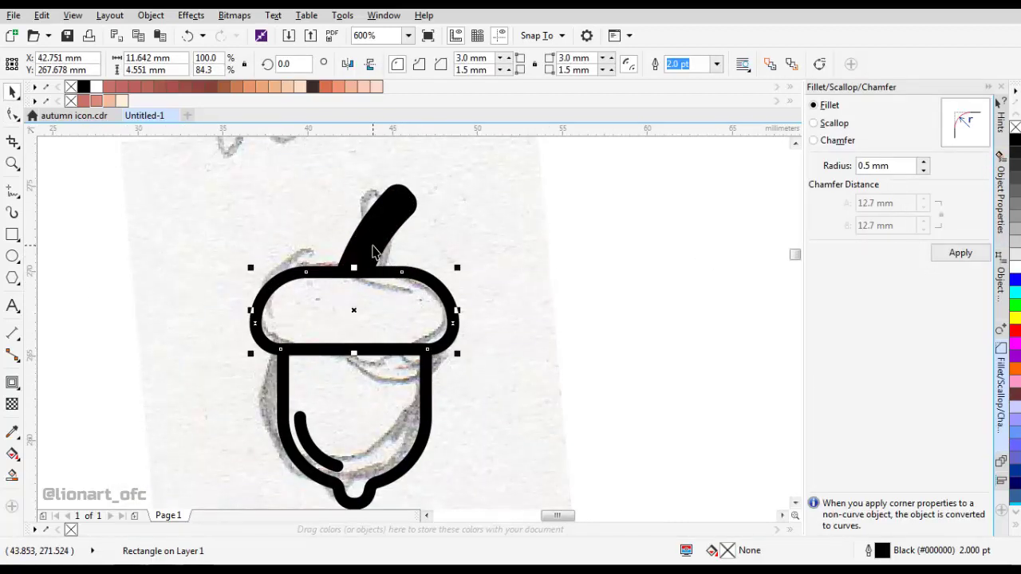
Add two nodes to the body's inner highlight line near its lower end.
left_click_drag(407, 367, 413, 321)
scroll(343, 413, "up", 2)
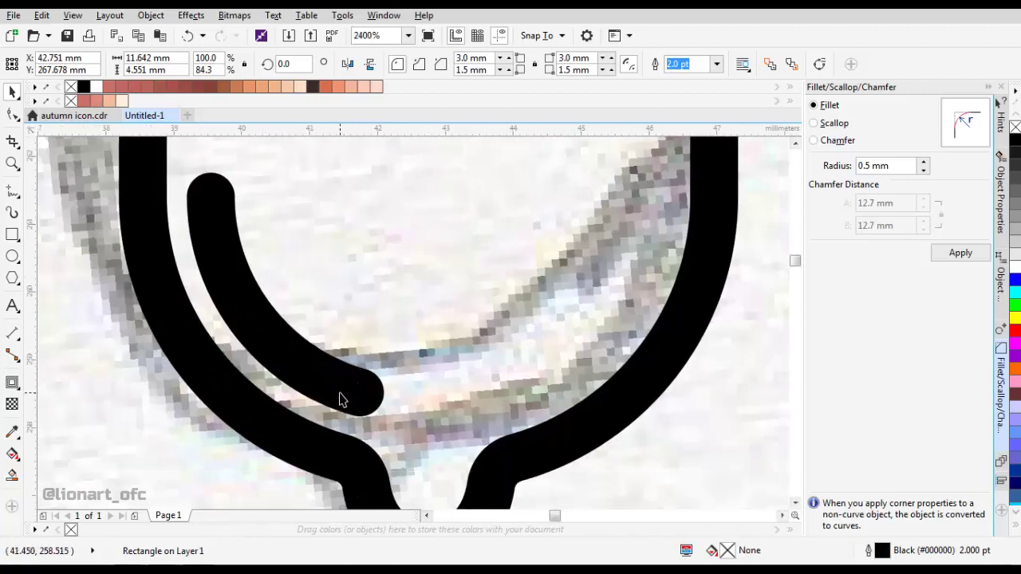
left_click(340, 398)
key("F10")
scroll(359, 391, "up", 1)
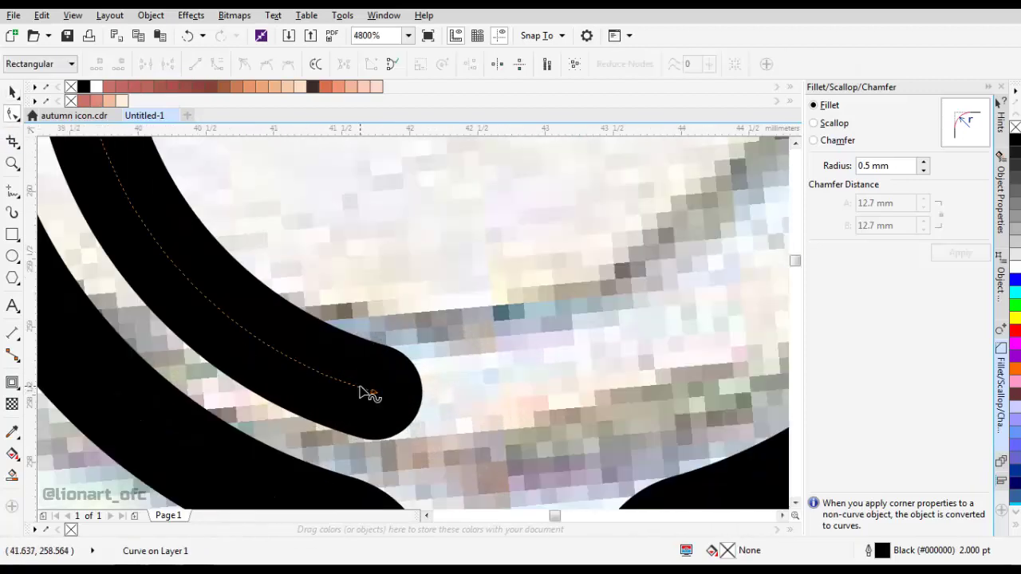
right_click(360, 391)
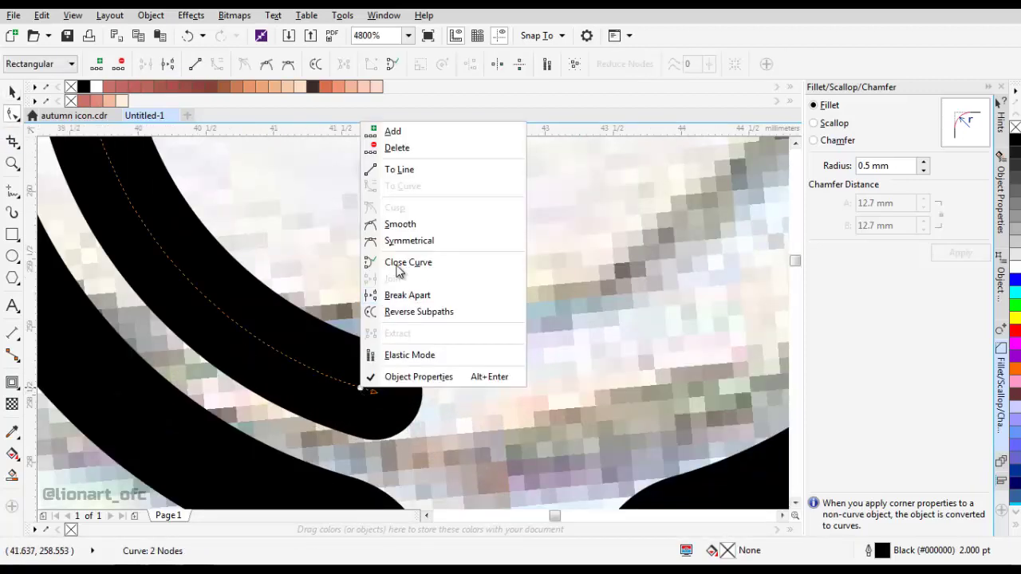
left_click(403, 133)
right_click(285, 357)
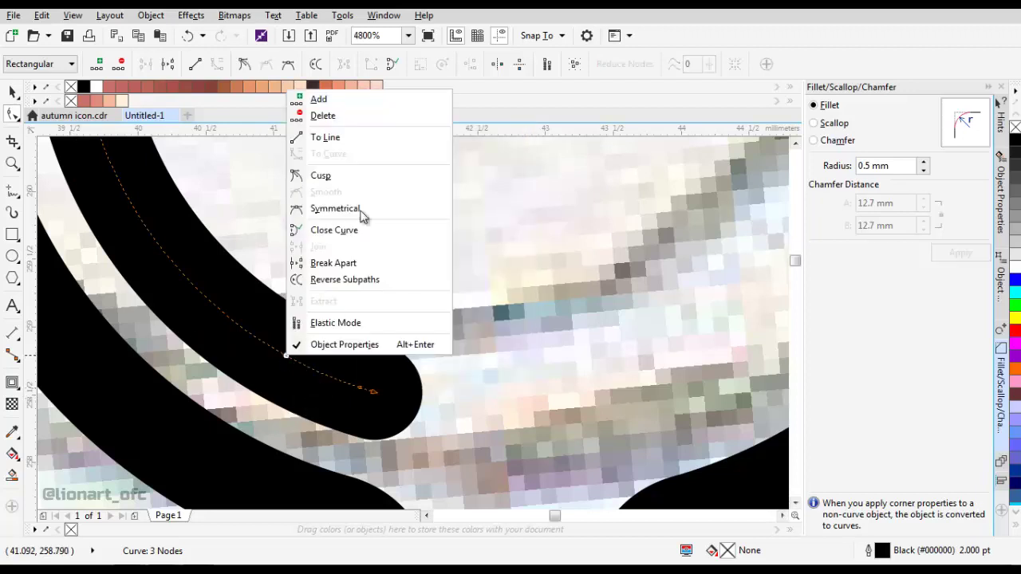
left_click(363, 103)
Delete the segment between the two added nodes and shorten the remaining arc at a new node, leaving a separate dot below it.
right_click(332, 373)
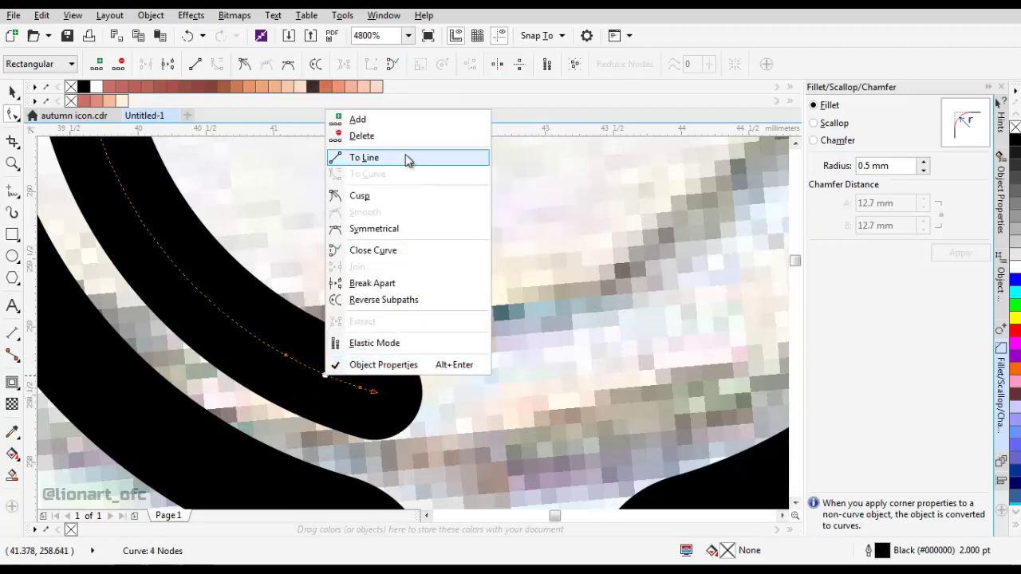
left_click(408, 152)
right_click(245, 335)
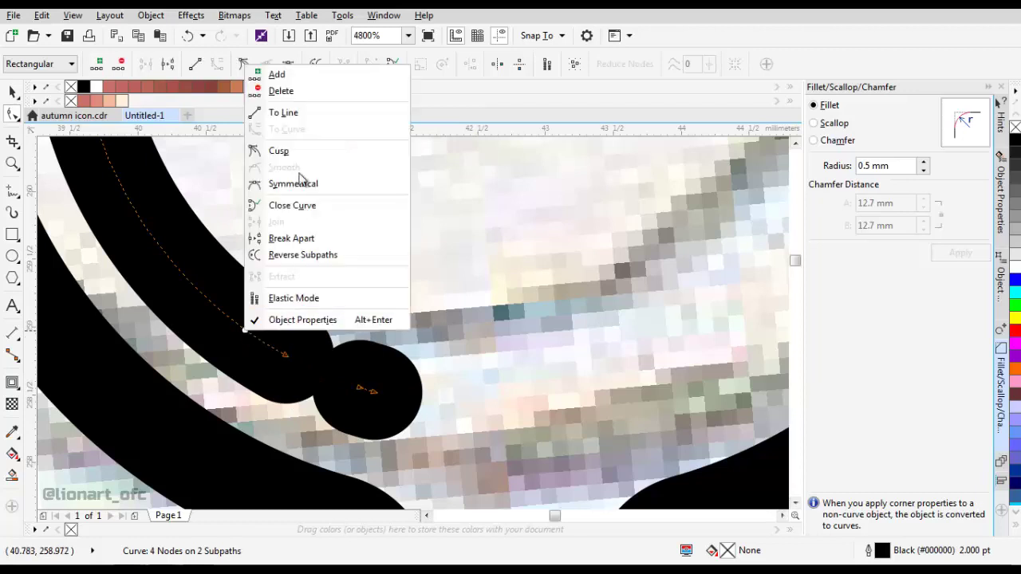
left_click(279, 75)
left_click_drag(302, 401, 305, 390)
key("Delete")
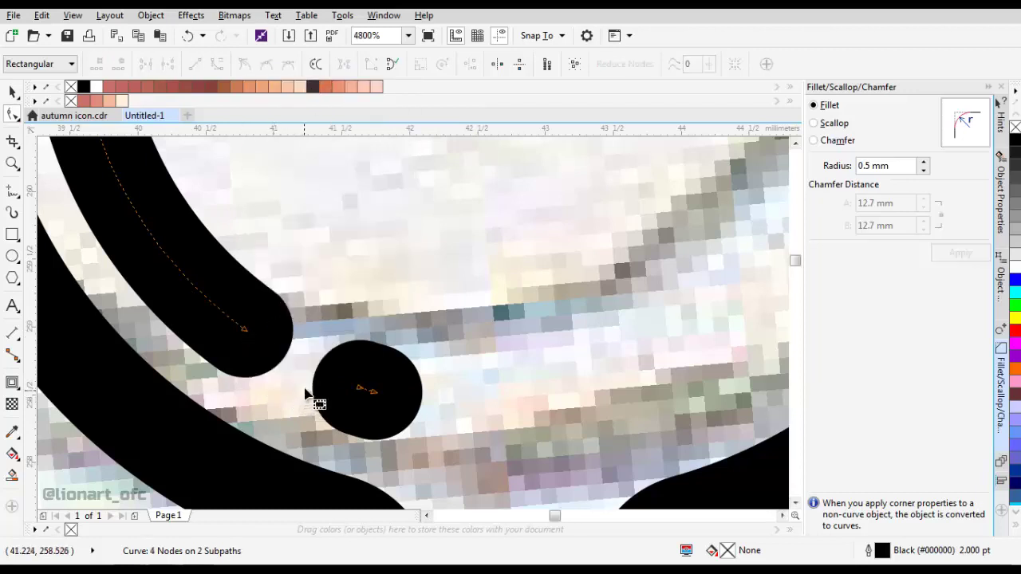
Create an inward contour on the acorn cap with the Contour tool, offset about 0.93 mm.
scroll(335, 311, "down", 4)
scroll(366, 300, "up", 1)
key("space")
left_click(365, 300)
left_click(12, 383)
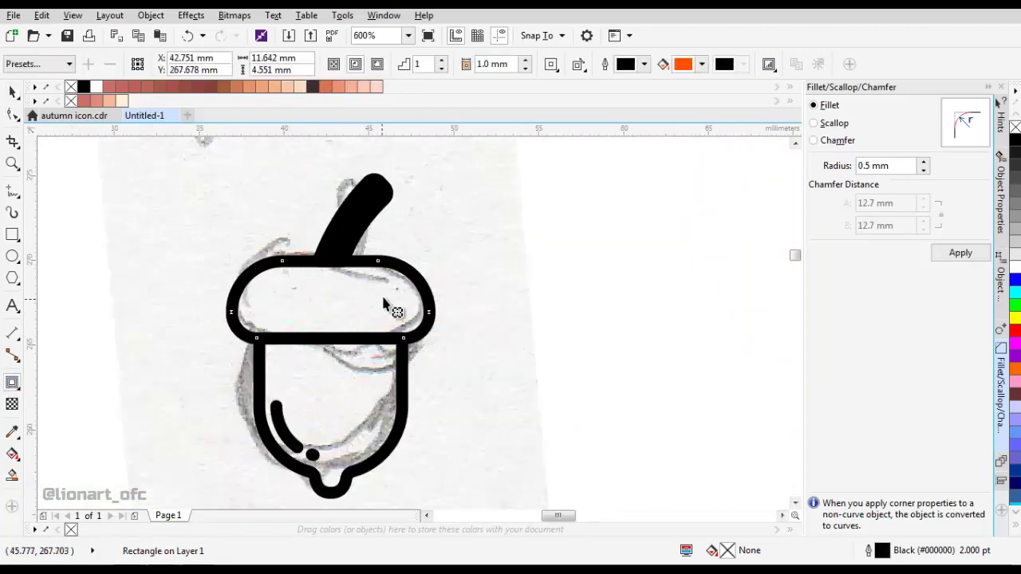
scroll(395, 295, "up", 1)
left_click_drag(391, 263, 400, 274)
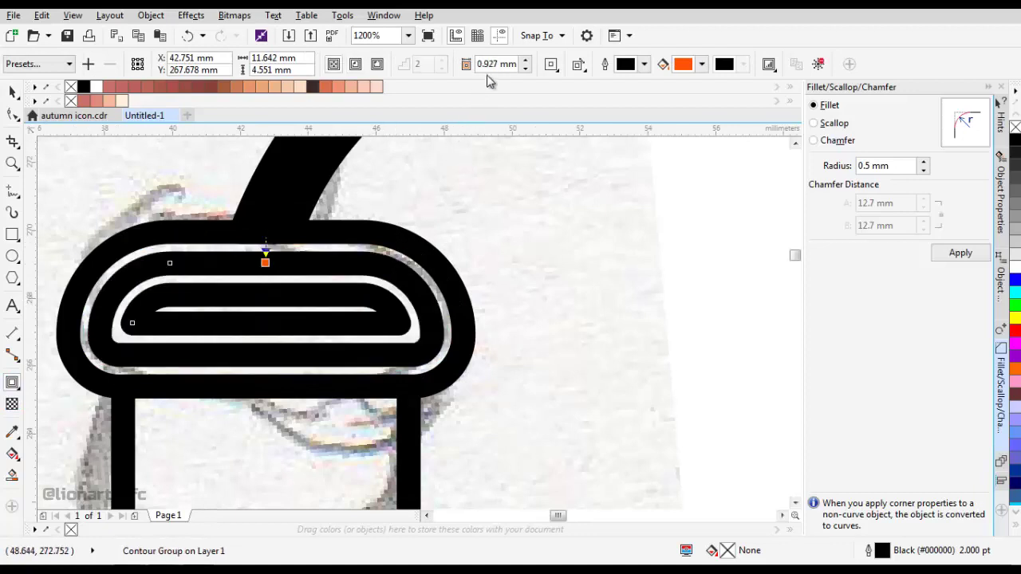
Make the cap's contour an inside contour with 1 step and a 1 mm offset.
left_click(355, 65)
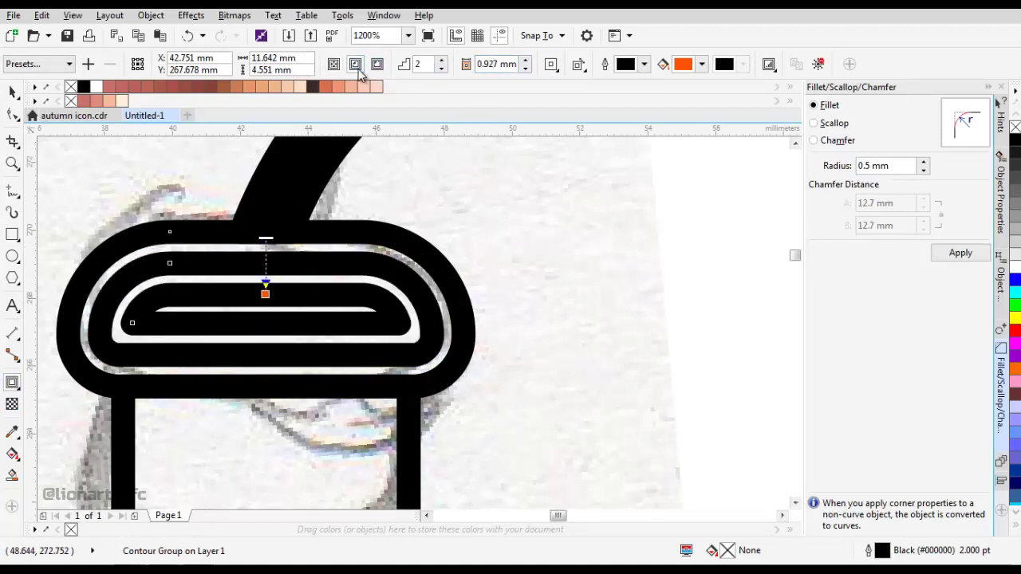
left_click(427, 66)
type("1")
key("Return")
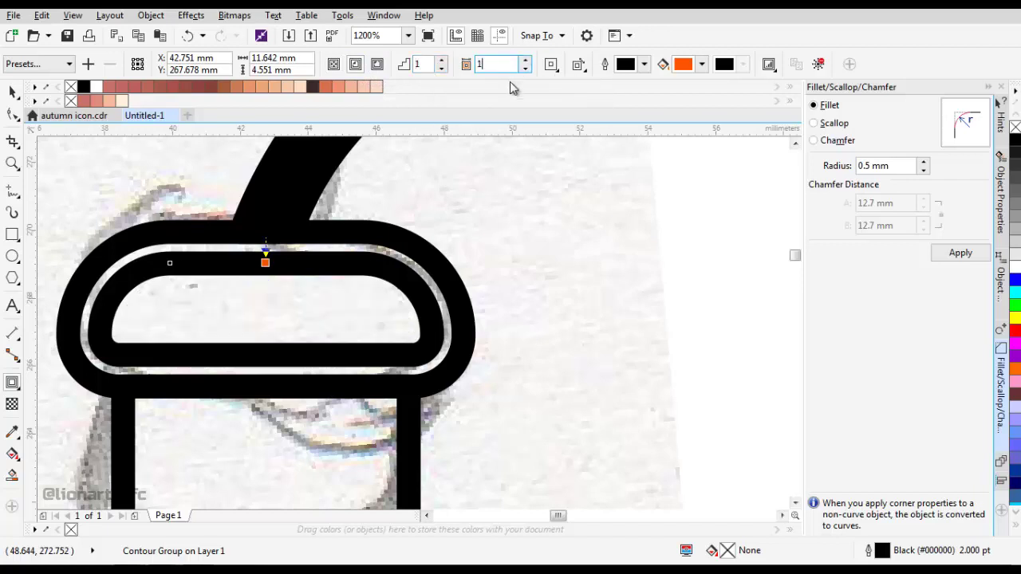
type("1")
key("Return")
Break the cap's contour group apart and select the separated inner outline.
key("space")
left_click_drag(349, 260, 427, 255)
right_click(408, 240)
left_click(511, 266)
left_click(431, 249)
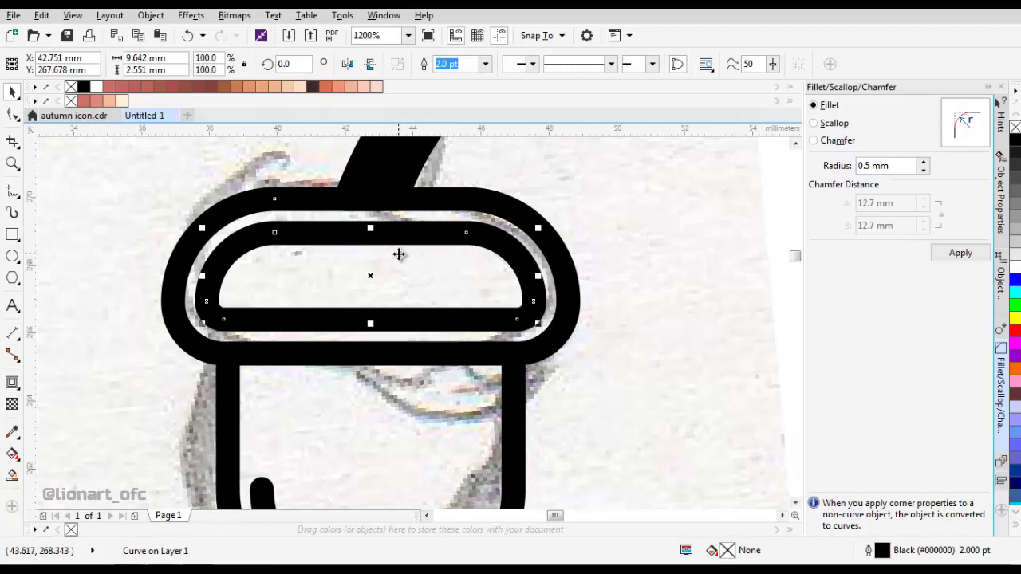
Delete the top, bottom and right-hand segments of the cap's inner outline, leaving only its upper-left arc as a highlight.
left_click(12, 117)
right_click(359, 235)
left_click(391, 260)
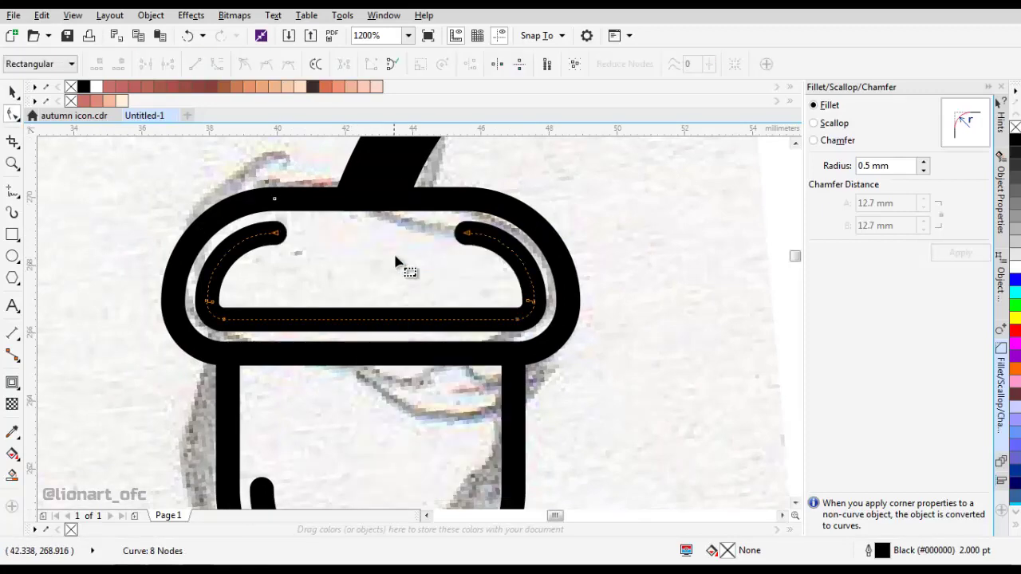
key("Delete")
scroll(232, 300, "up", 2)
left_click(213, 380)
key("Delete")
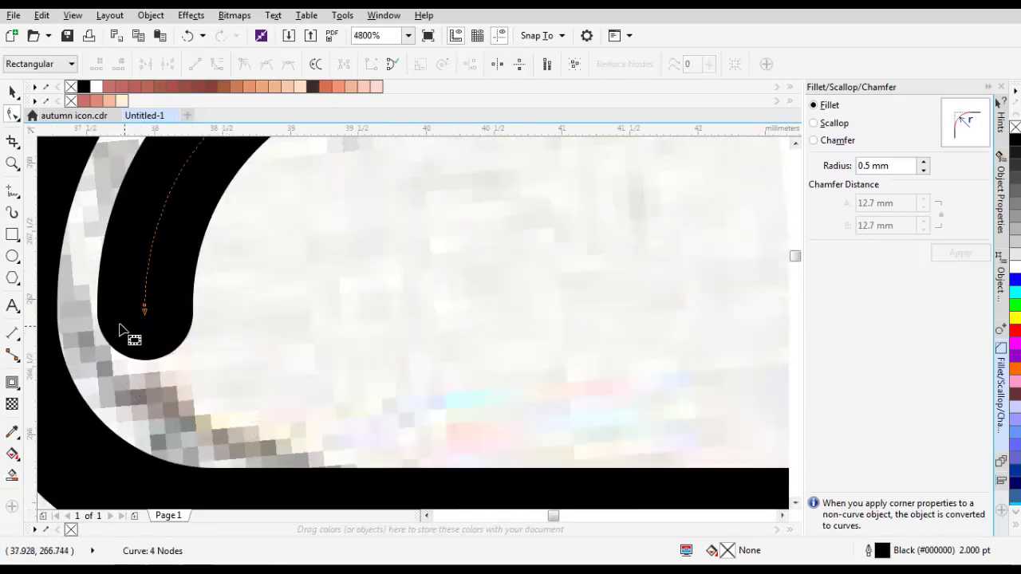
left_click(145, 306)
key("Delete")
scroll(273, 298, "down", 3)
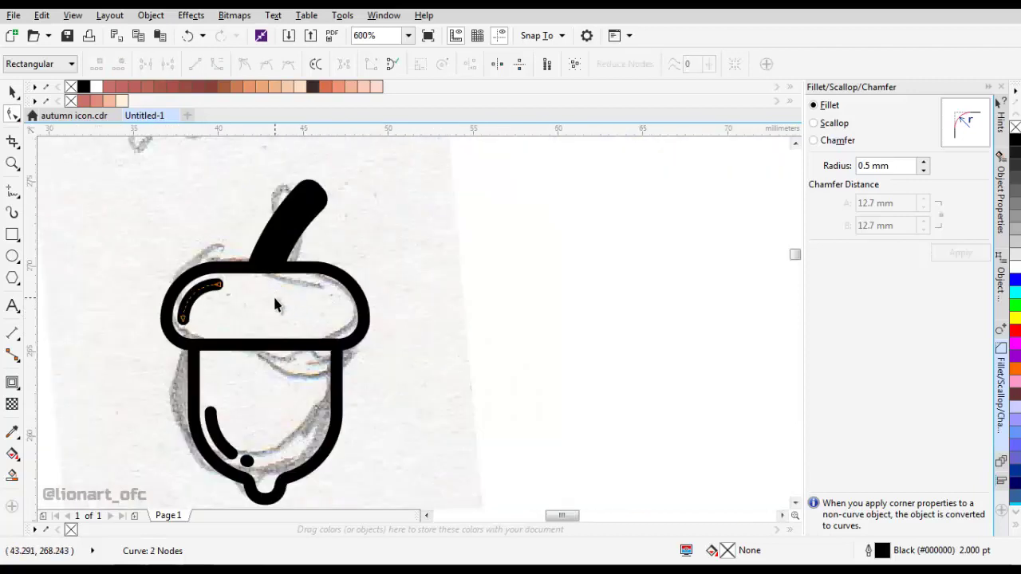
Move the acorn sketch bitmap off the icon to the empty area on its right.
key("space")
mouse_move(379, 271)
left_mouse_down()
mouse_move(379, 259)
mouse_move(619, 291)
left_mouse_up()
scroll(413, 279, "down", 2)
scroll(388, 281, "up", 1)
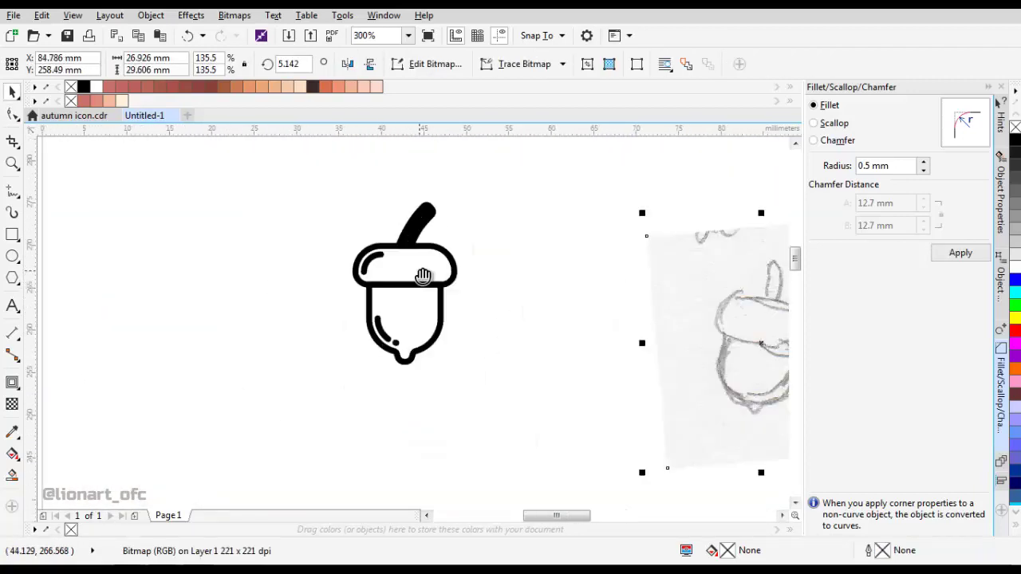
left_click_drag(422, 277, 364, 309)
scroll(363, 310, "down", 1)
Sample the dark maroon swatch and apply it to the outlines of the stem, cap, body and highlight lines.
left_click(13, 431)
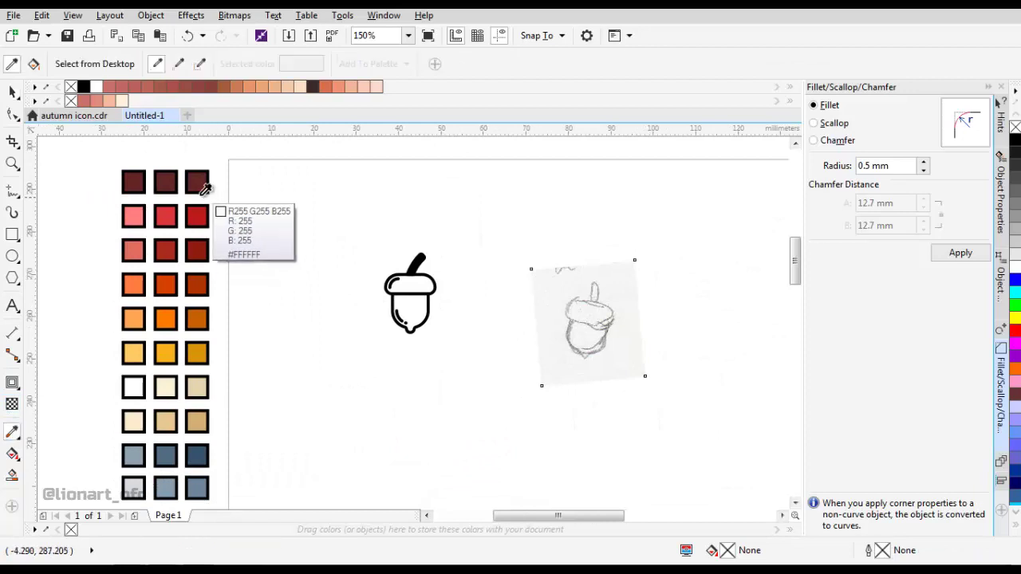
left_click(203, 188)
scroll(427, 269, "up", 3)
left_click(397, 260)
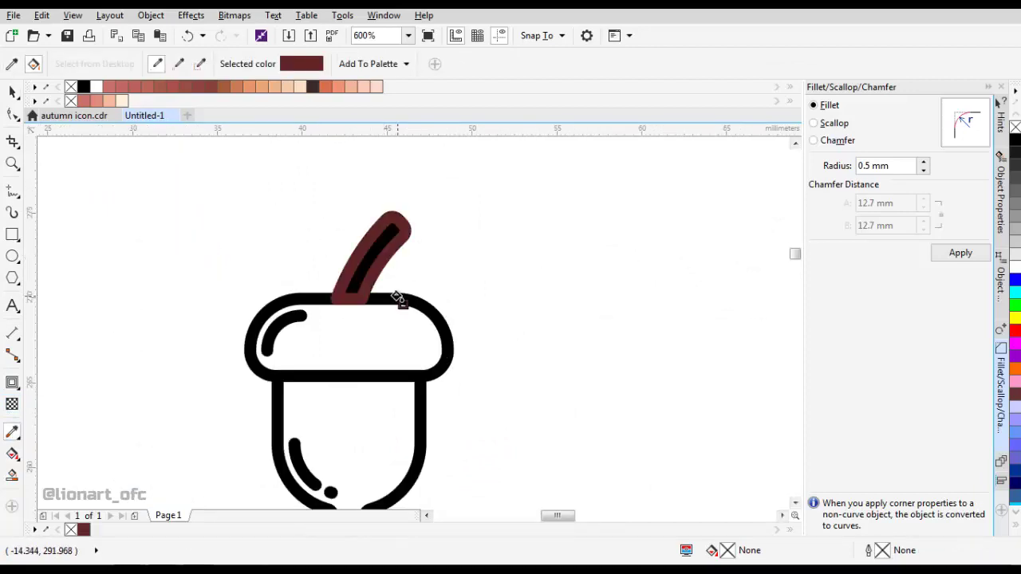
left_click(412, 345)
left_click(421, 391)
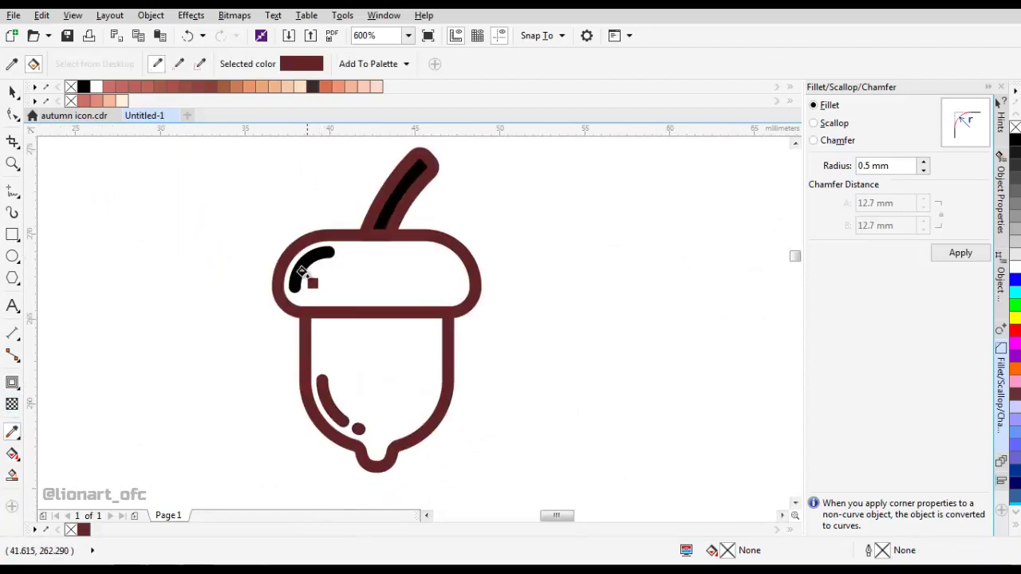
Sample the middle brick-red swatch in the third row and fill the cap and stem with it.
scroll(311, 267, "down", 3)
scroll(290, 276, "up", 1)
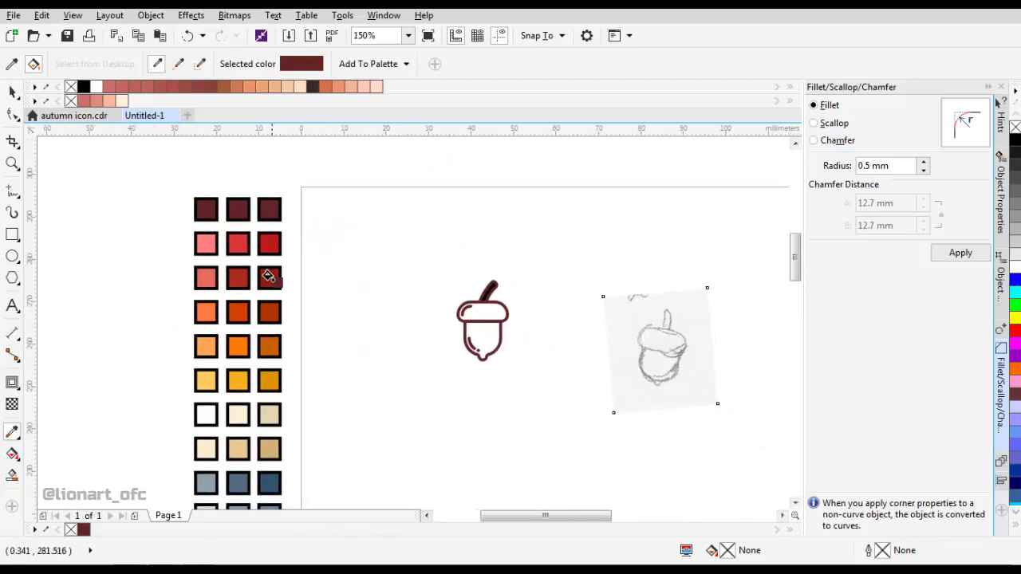
left_click(243, 275)
scroll(479, 312, "up", 1)
left_click(474, 292)
scroll(438, 242, "up", 3)
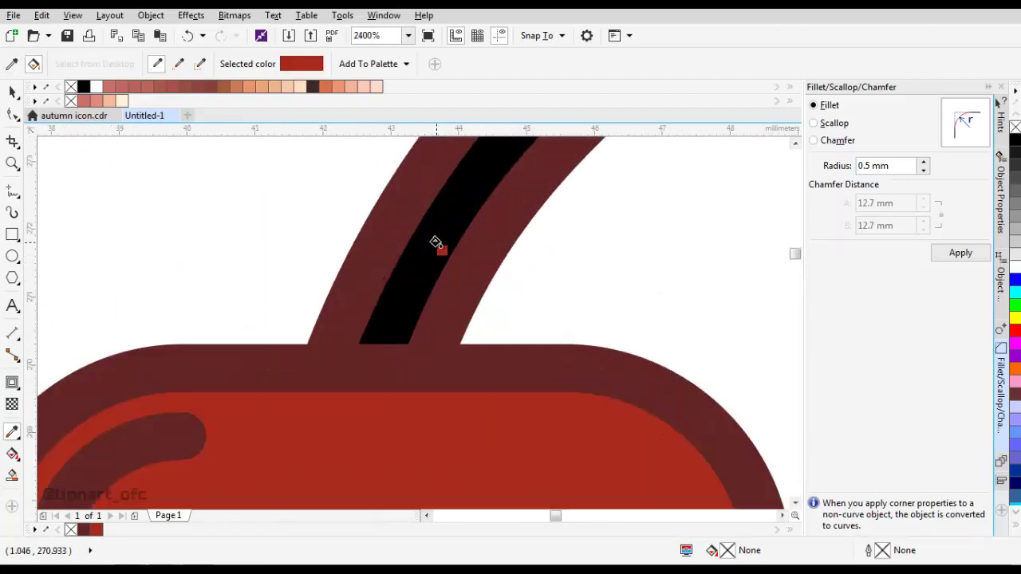
left_click(438, 242)
Sample the middle tan swatch in the eighth row, fill the acorn body with it and clear the selection.
scroll(431, 259, "down", 3)
scroll(426, 263, "down", 2)
scroll(426, 269, "up", 1)
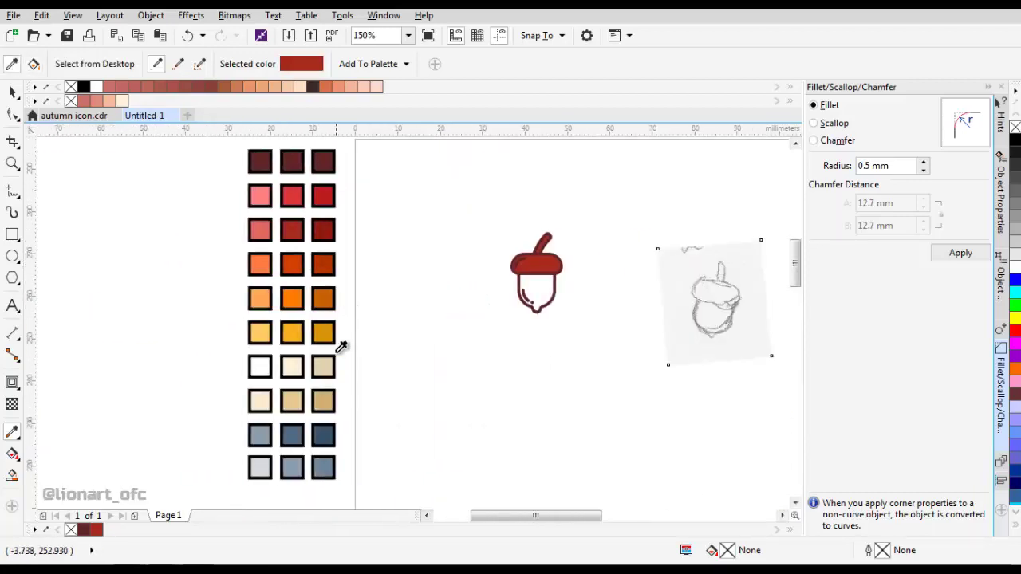
left_click(292, 405)
scroll(563, 326, "up", 3)
left_click(597, 258)
scroll(423, 307, "down", 3)
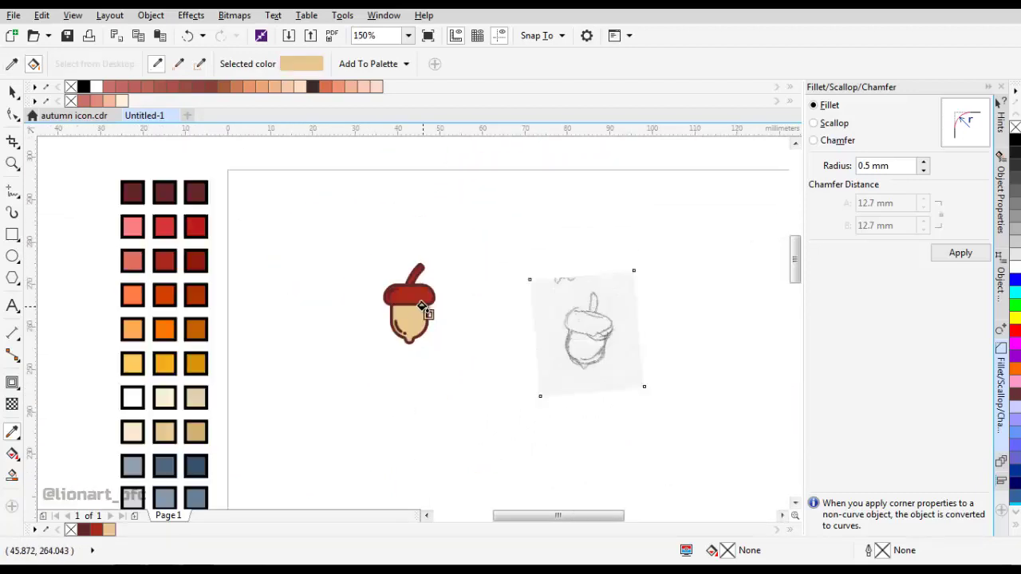
key("space")
scroll(442, 307, "up", 1)
left_click(453, 284)
Draw a vertical Pen line about 3 mm long down from the cap's lower edge, left of the body's centre.
scroll(385, 282, "up", 1)
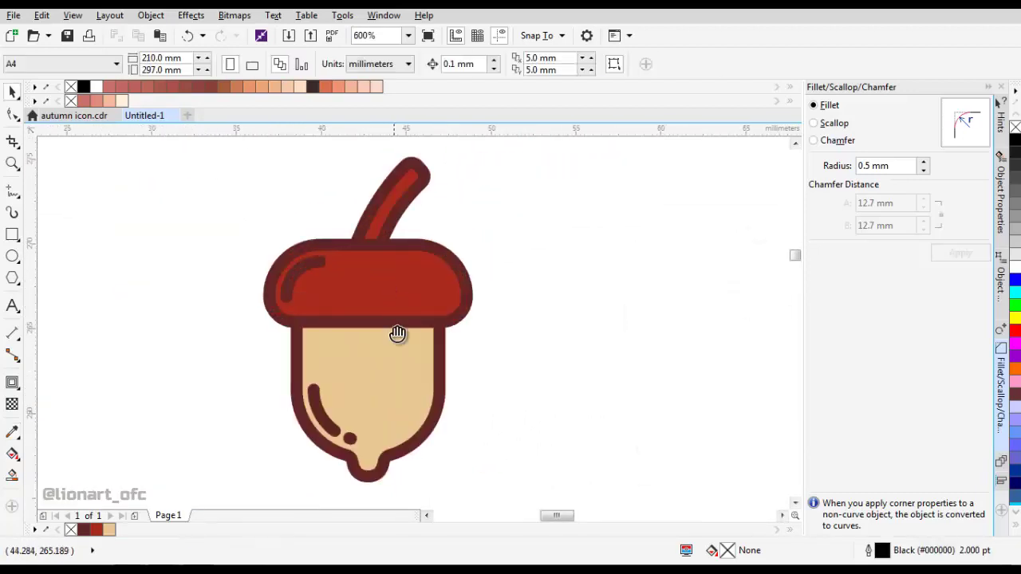
left_click_drag(397, 333, 394, 296)
left_click(12, 194)
left_click(50, 237)
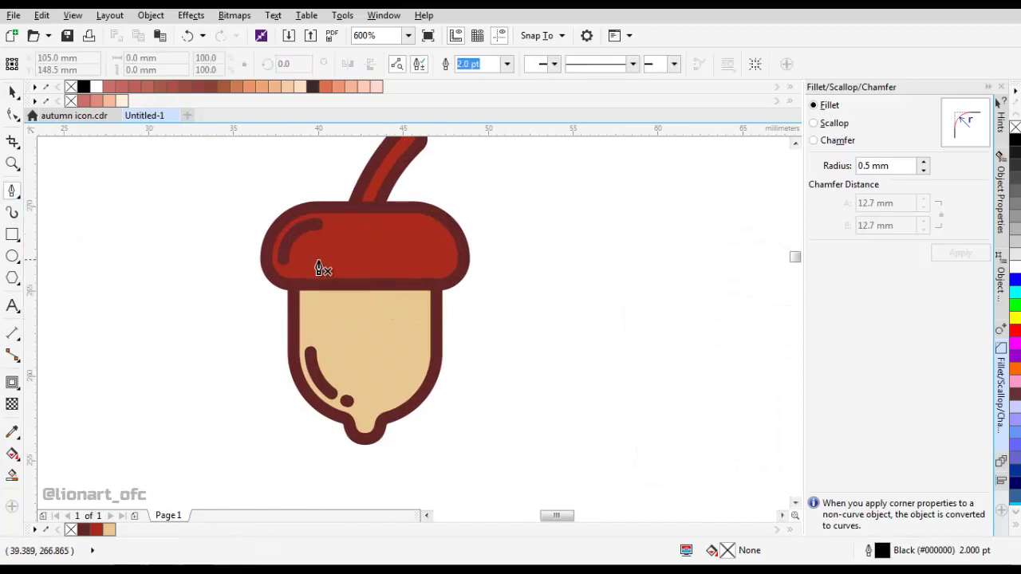
scroll(358, 297, "up", 1)
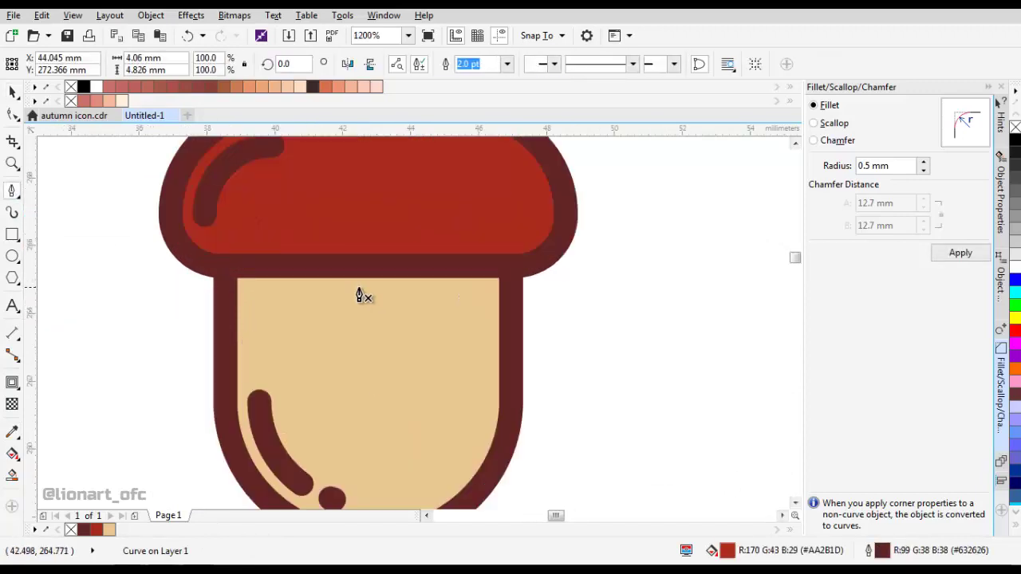
left_click(335, 266)
double_click(334, 369)
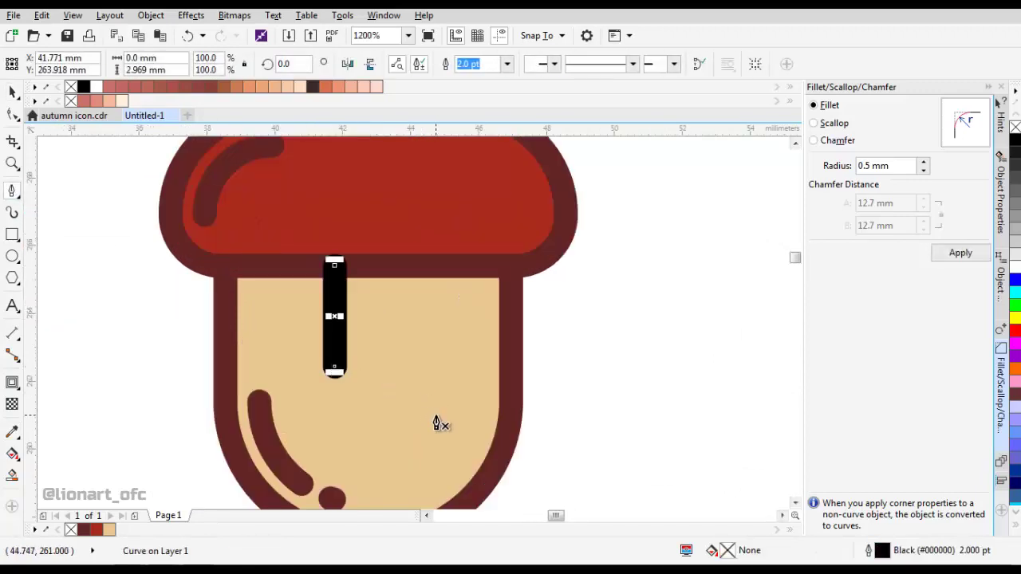
Draw a second vertical line about 4.2 mm long up to the cap's lower edge on the body's right half.
left_click(435, 407)
double_click(435, 266)
scroll(442, 337, "down", 2)
scroll(461, 355, "up", 1)
key("space")
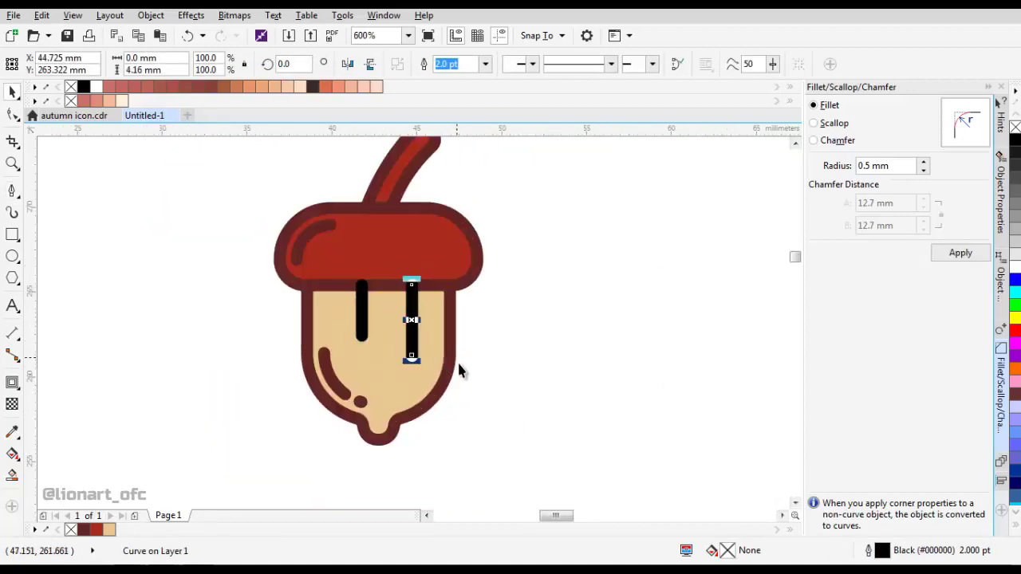
Select both vertical body lines, give them the dark maroon outline colour and deselect them.
left_click_drag(456, 362, 308, 258)
right_click(90, 530)
left_click(500, 388)
scroll(471, 336, "down", 1)
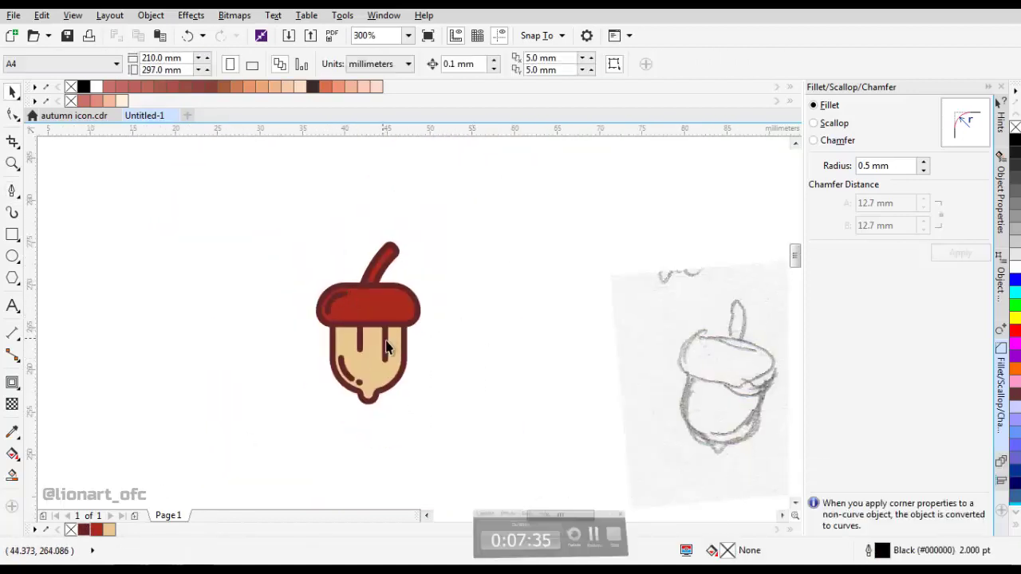
Copy the acorn's red cap and paste a duplicate of it.
scroll(390, 292, "up", 1)
left_click(374, 280)
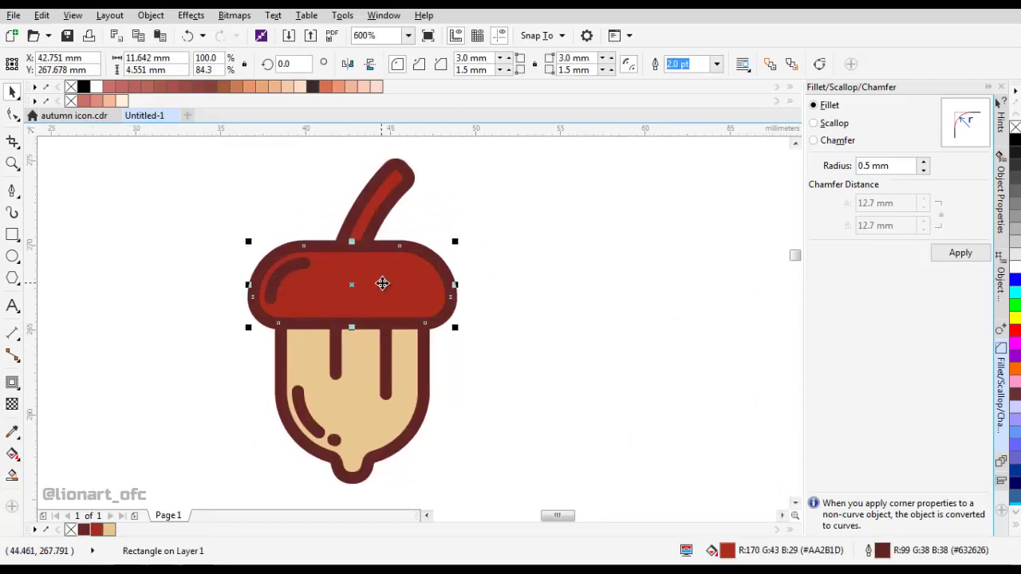
right_click(384, 285)
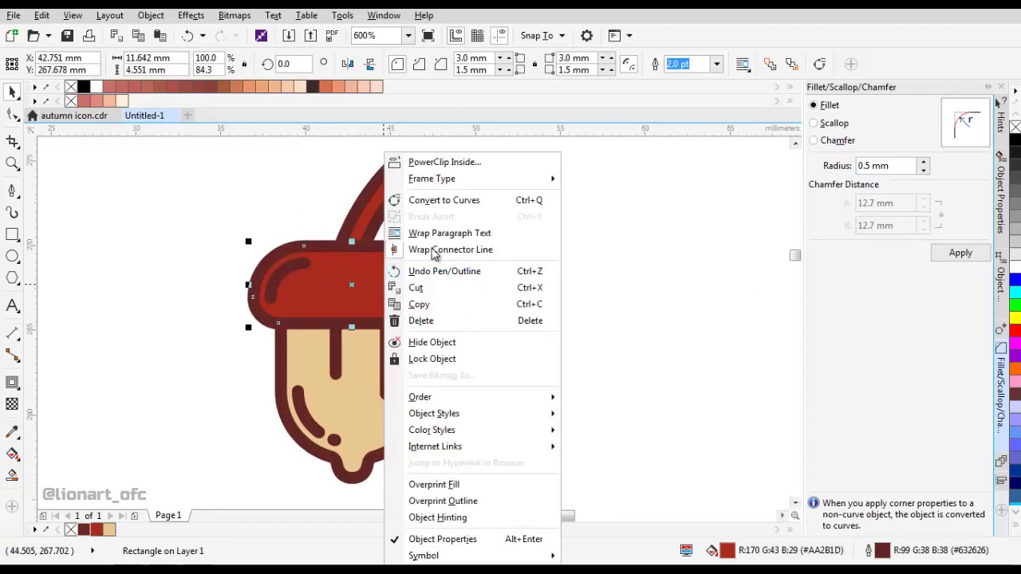
left_click(433, 303)
left_click(519, 242)
right_click(518, 242)
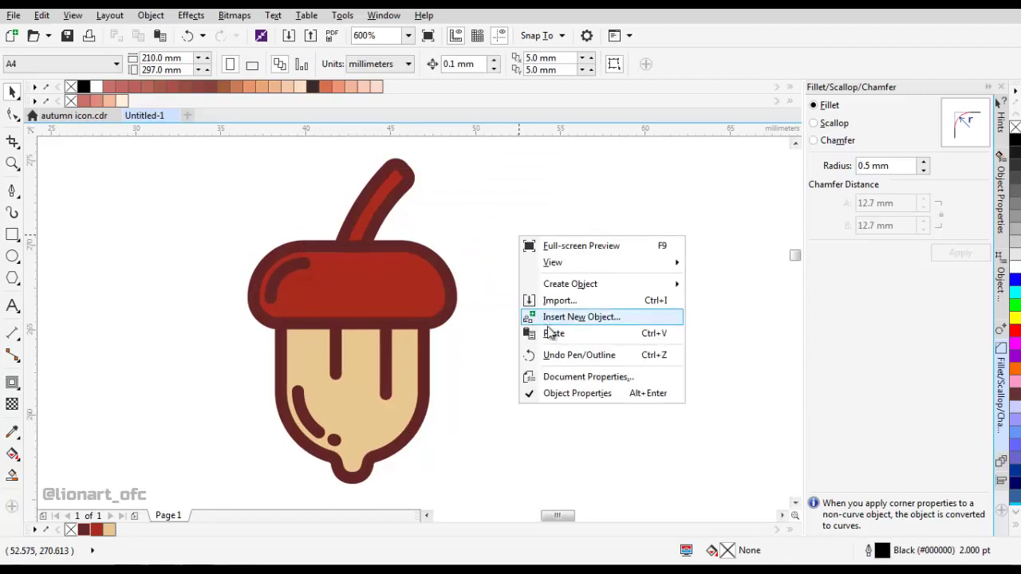
left_click(543, 333)
Offset the cap's duplicate up and to the left, centred at about X 41.0, Y 268.6 mm, and remove its fill.
left_click_drag(392, 288, 362, 273)
scroll(404, 285, "up", 2)
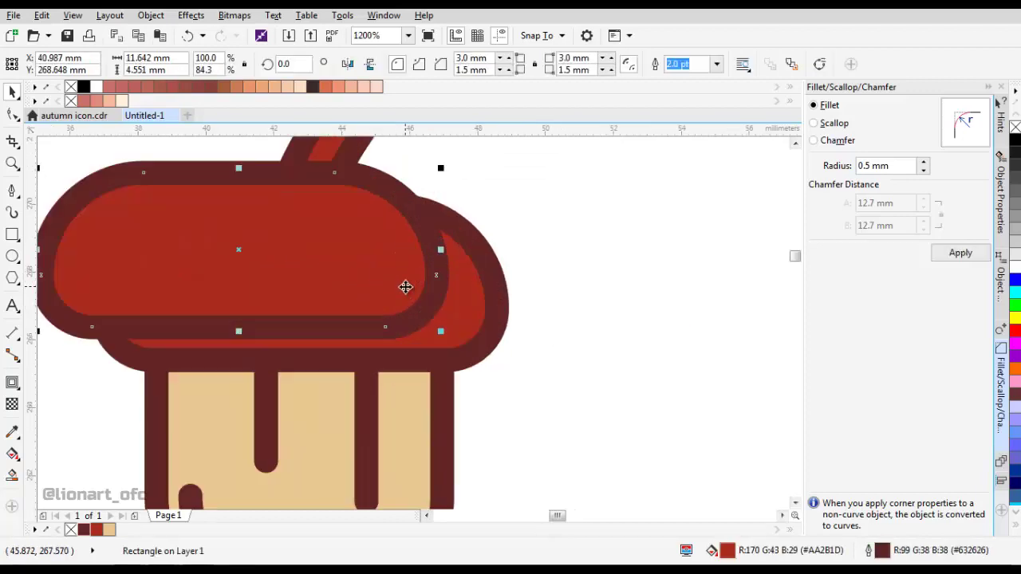
scroll(433, 244, "down", 2)
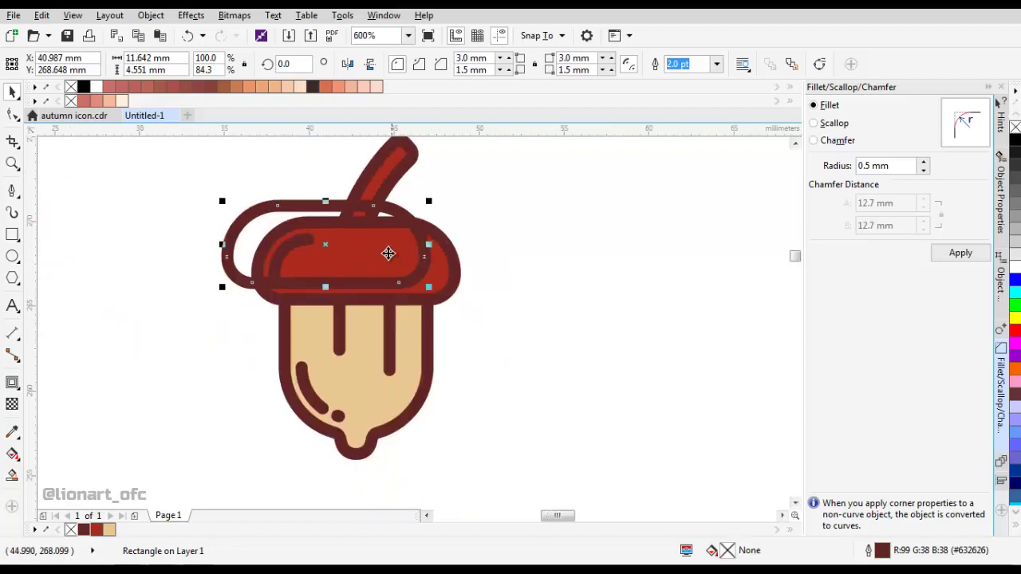
scroll(388, 253, "up", 2)
scroll(329, 285, "down", 1)
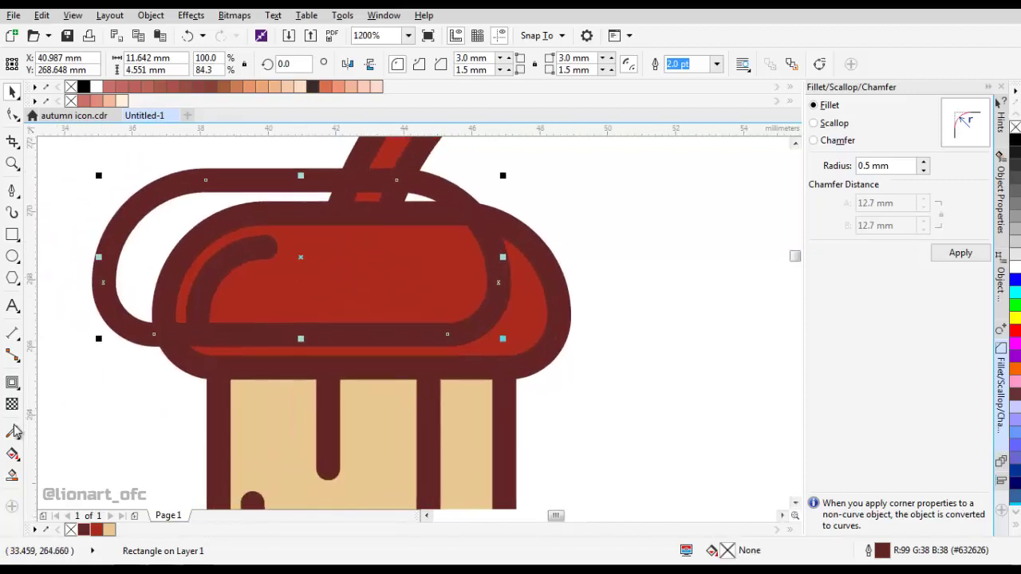
Create a smart-filled shading area along the cap's right and lower inner edge, and move the cap's unfilled duplicate away to the left.
left_click(12, 475)
left_click(494, 339)
key("space")
left_click_drag(449, 286, 248, 293)
scroll(323, 276, "down", 4)
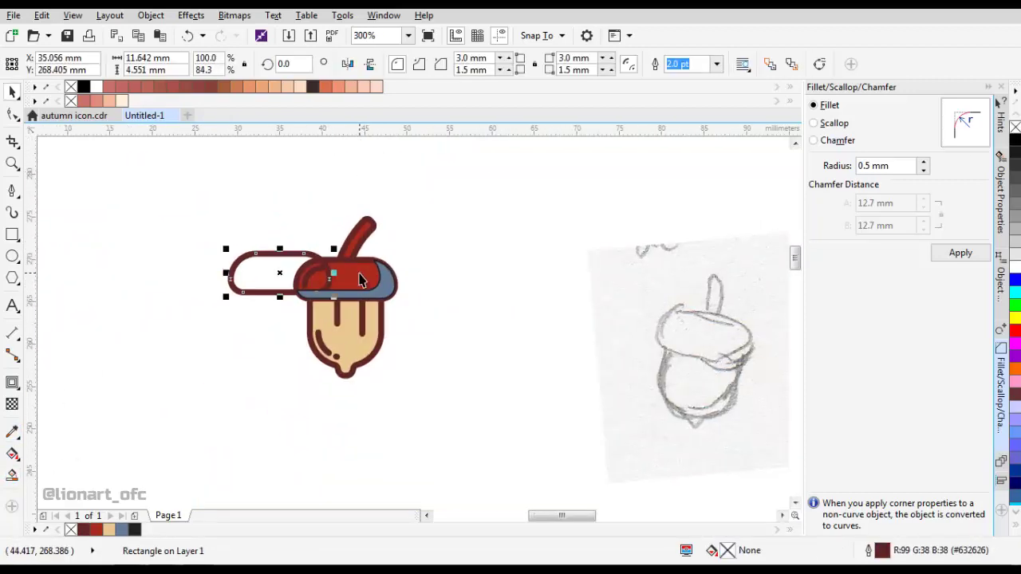
key("Delete")
scroll(382, 353, "up", 2)
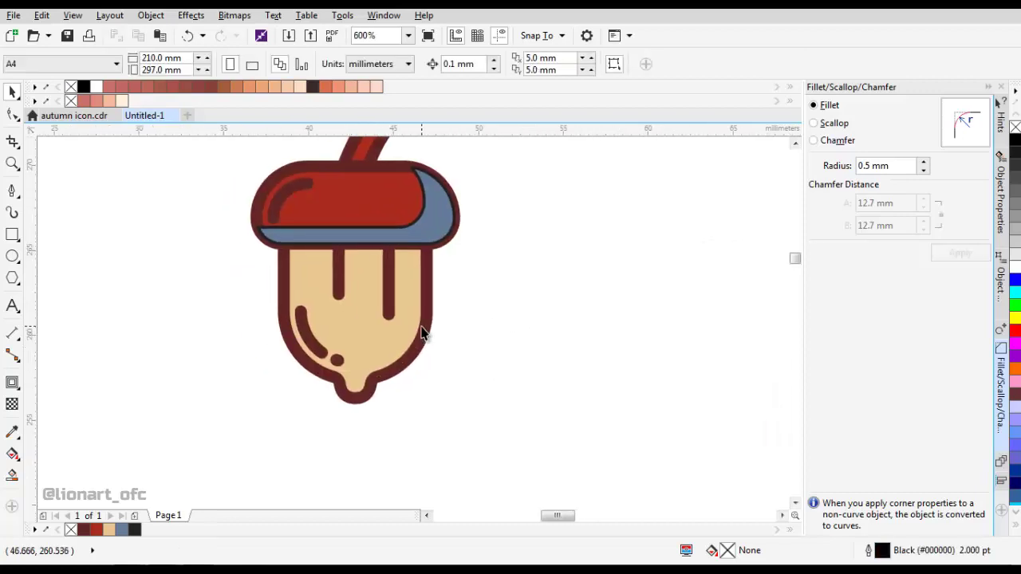
scroll(401, 281, "up", 1)
key("ctrl+z")
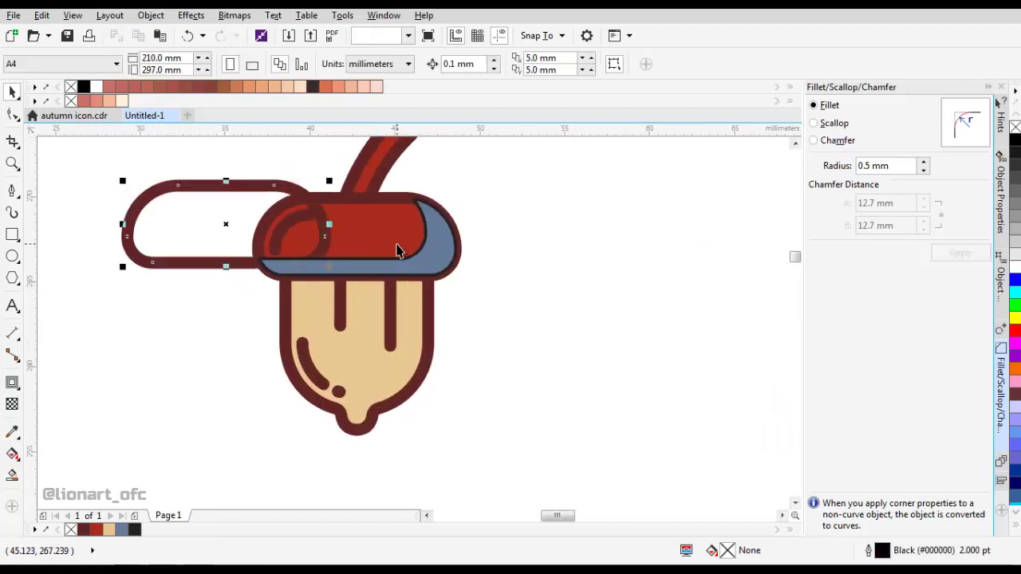
Centre the unfilled duplicate horizontally on the cap and shift it down so its lower edge crosses the top of the body.
left_click(381, 243, "shift")
key("c")
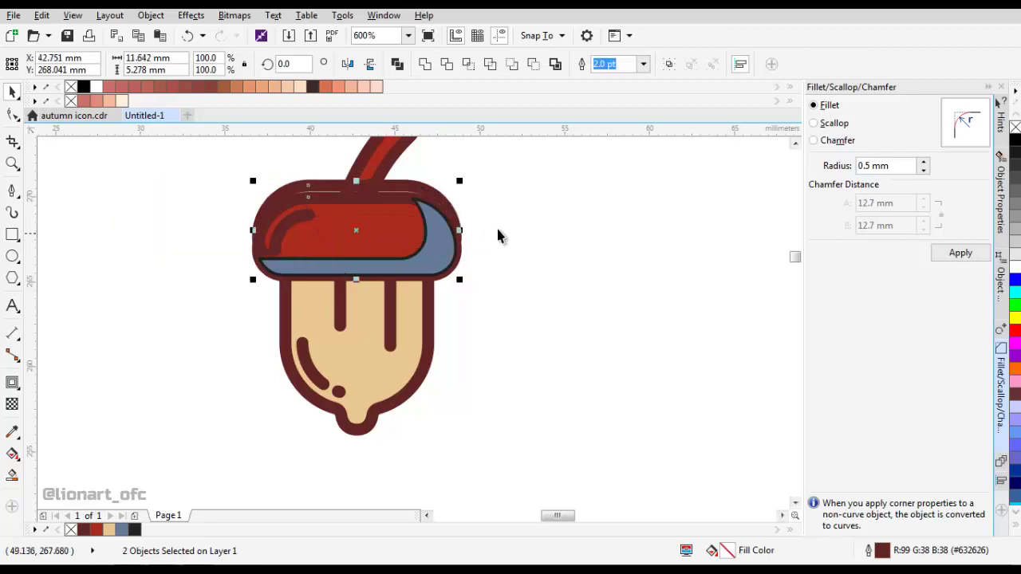
left_click(496, 226)
scroll(438, 199, "up", 1)
left_click(439, 199)
left_click_drag(439, 198, 462, 222)
Smart-fill the three body sections directly below the cap, bounded by the offset outline, and delete that outline.
key("space")
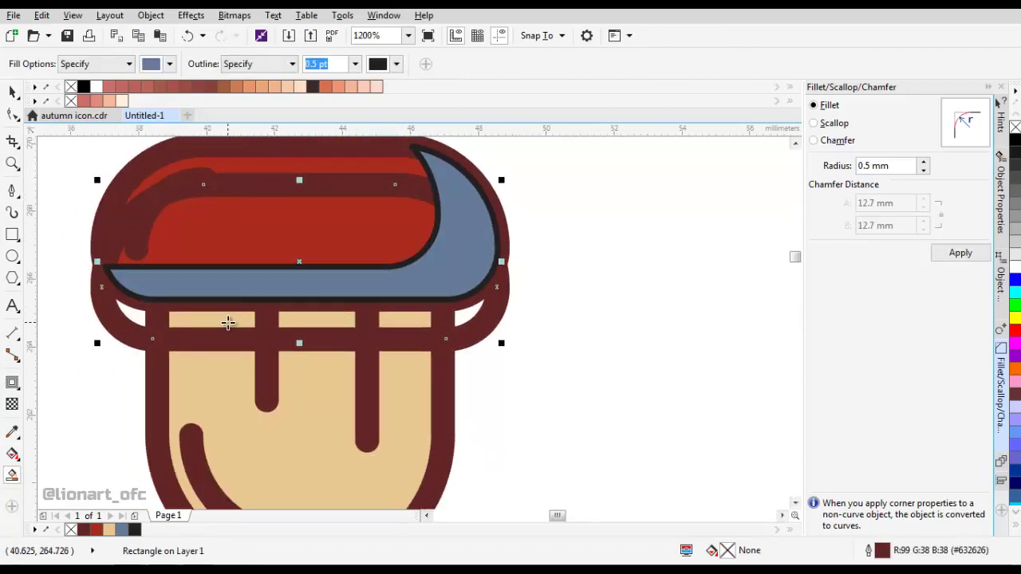
left_click(229, 323)
left_click(312, 324)
left_click(384, 324)
key("space")
scroll(459, 325, "down", 1)
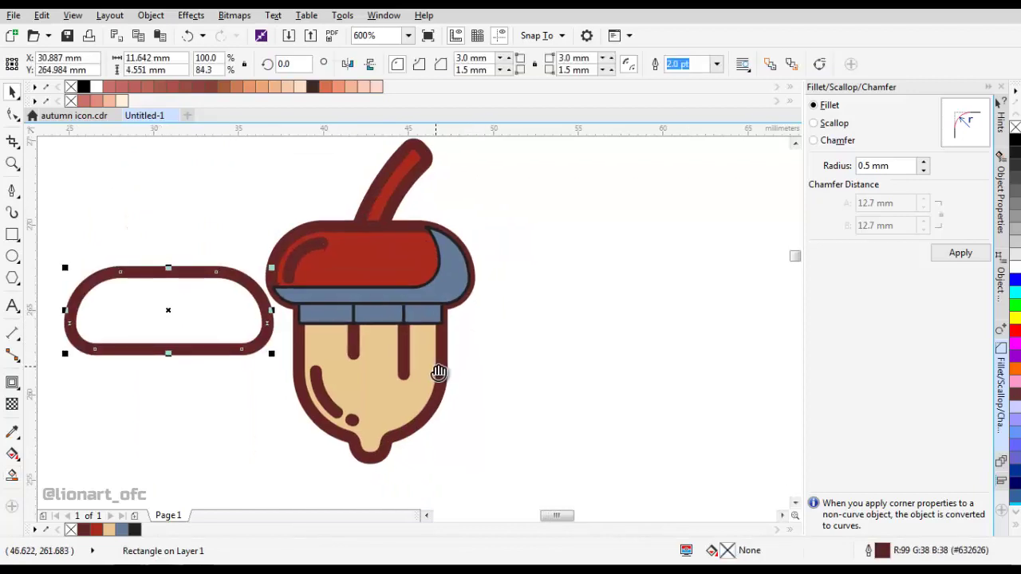
key("Delete")
Copy the acorn's body, paste a duplicate in place and remove the duplicate's fill.
left_click(429, 369)
right_click(428, 369)
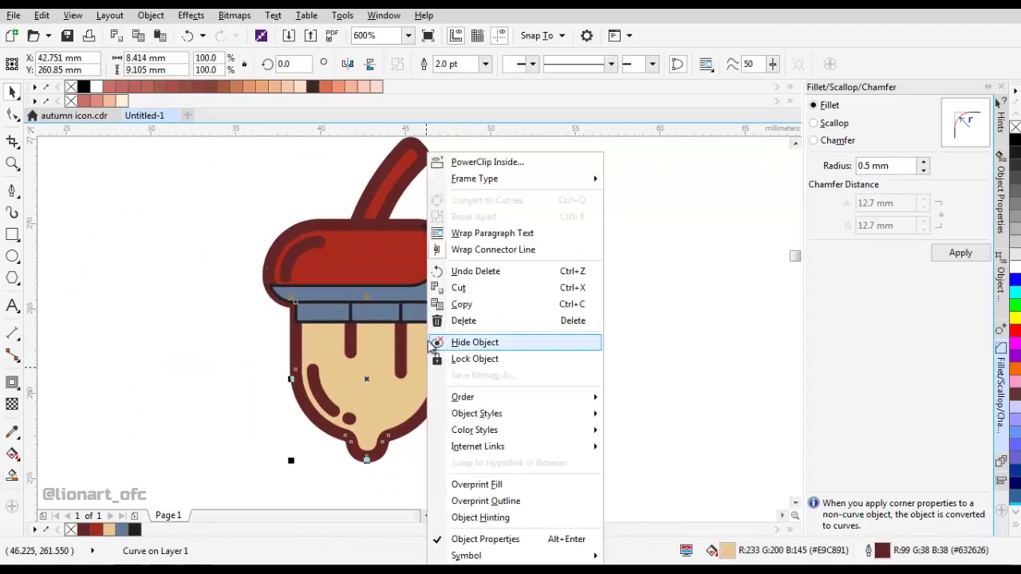
left_click(481, 303)
right_click(532, 286)
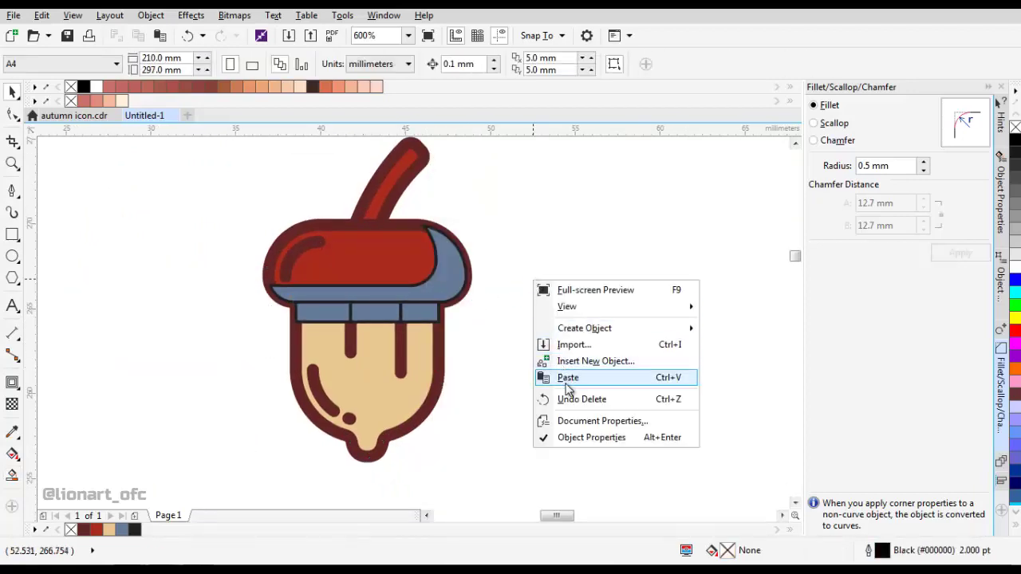
left_click(570, 375)
scroll(403, 391, "up", 1)
left_click(1015, 126)
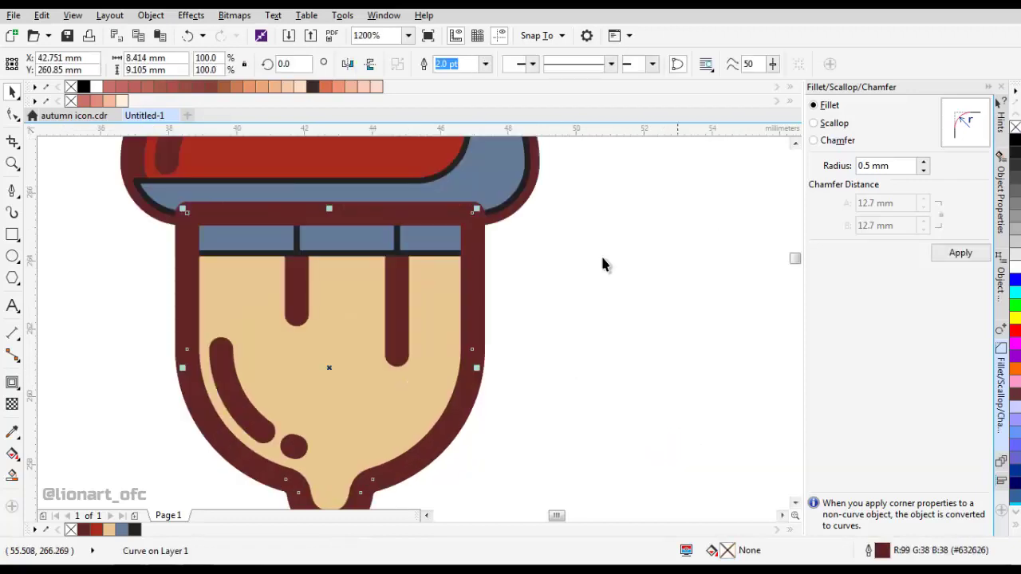
Try the body's unfilled duplicate at several offsets over the body and delete it.
scroll(573, 221, "down", 1)
scroll(500, 303, "up", 1)
left_click_drag(503, 298, 455, 281)
scroll(499, 293, "up", 1)
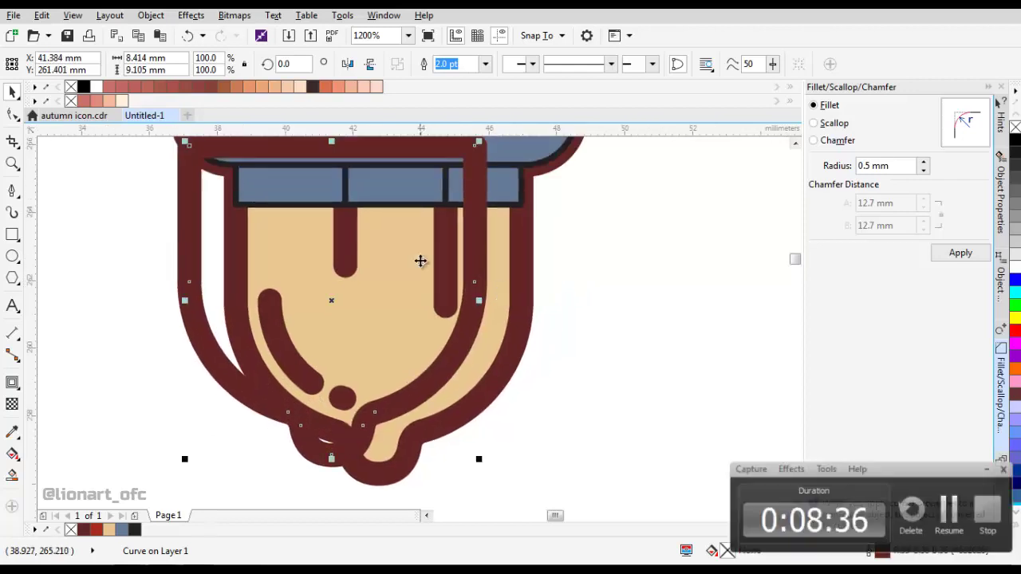
scroll(452, 336, "down", 1)
left_click_drag(434, 336, 458, 367)
scroll(485, 319, "up", 1)
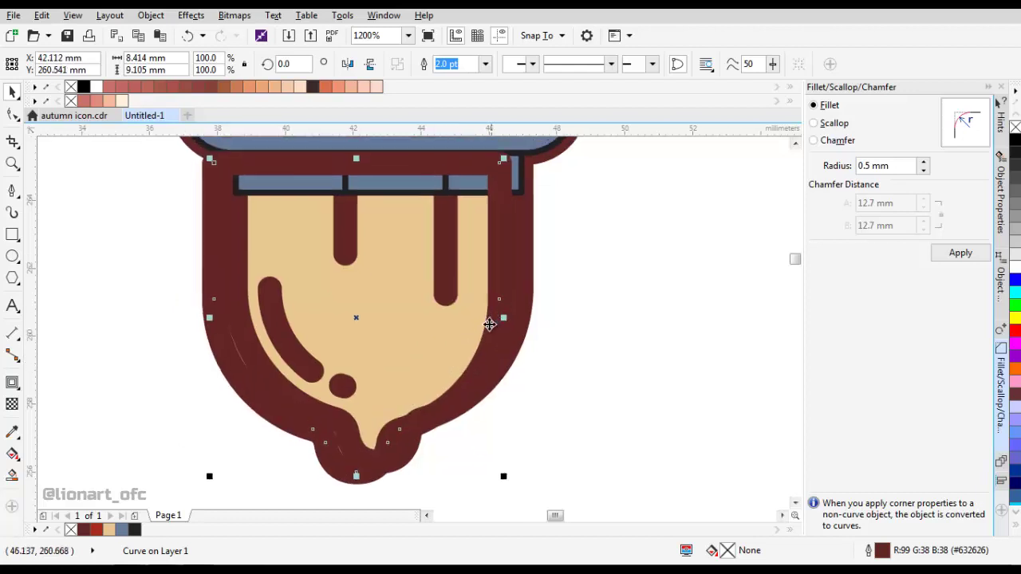
left_click_drag(481, 319, 464, 307)
scroll(464, 311, "down", 1)
scroll(472, 284, "up", 1)
scroll(450, 324, "down", 1)
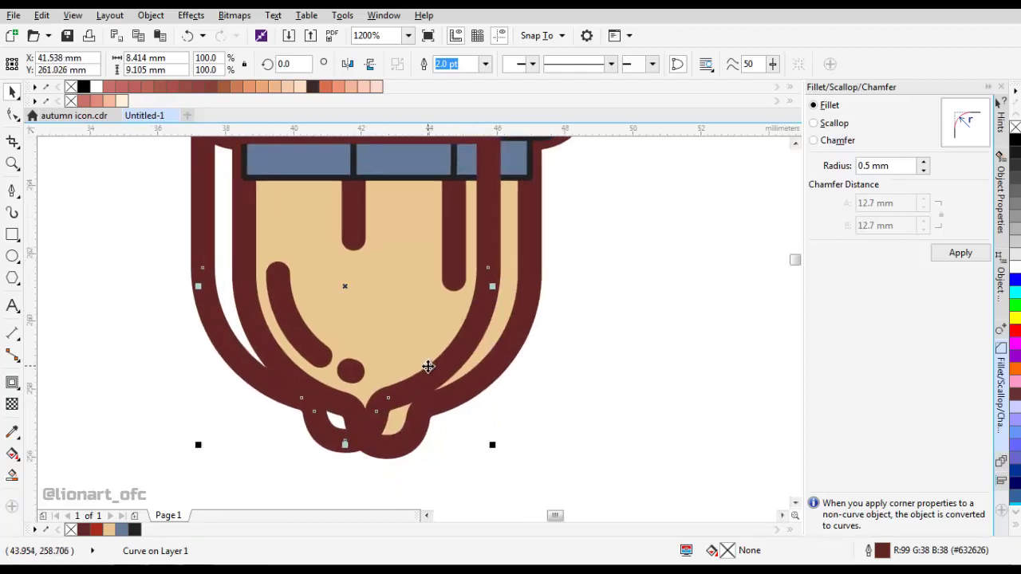
key("Delete")
scroll(453, 317, "down", 1)
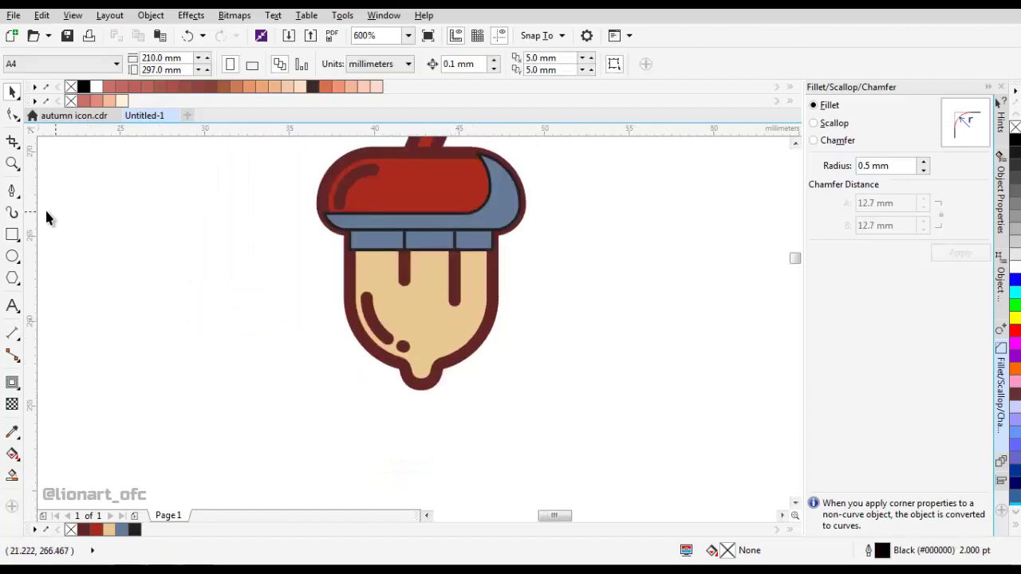
Draw a closed Pen curve about 7.1 by 9.0 mm over the body's right side, with its inner edge following the body's curve.
left_click(12, 191)
scroll(418, 275, "up", 1)
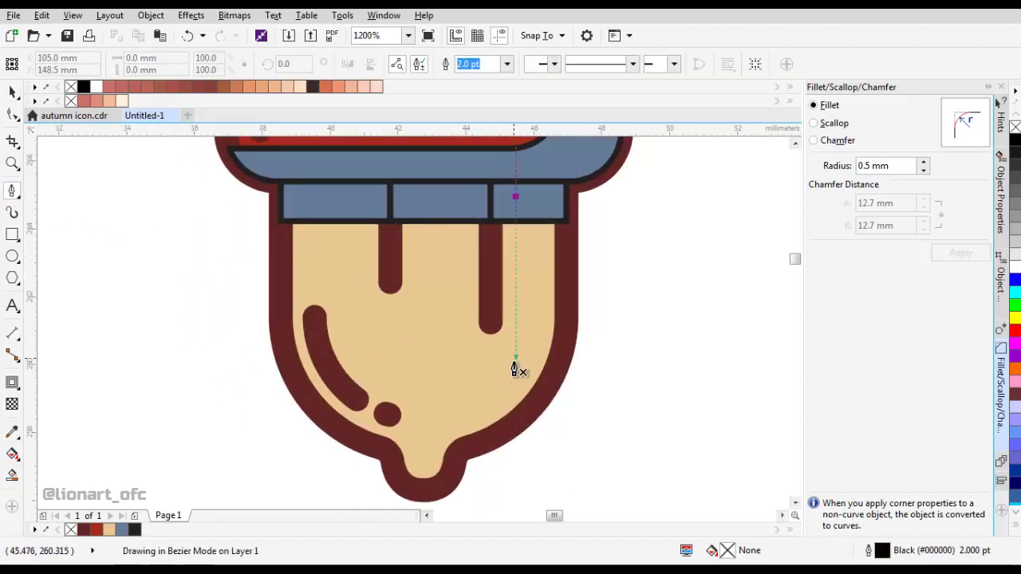
left_click_drag(514, 362, 515, 367)
left_click_drag(483, 432, 452, 417)
scroll(453, 417, "down", 1)
left_click_drag(590, 365, 599, 285)
left_click_drag(493, 270, 568, 272)
key("space")
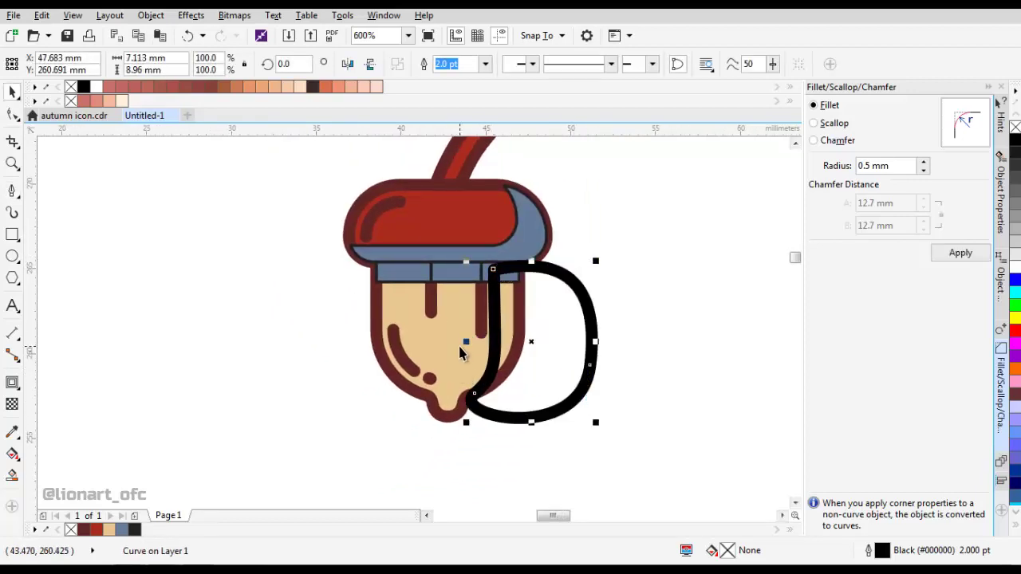
Smart-fill the area where the closed curve overlaps the body's right side, and delete the curve.
left_click(460, 348, "shift")
left_click_drag(497, 318, 451, 289)
left_click(10, 472)
left_click(454, 314)
key("space")
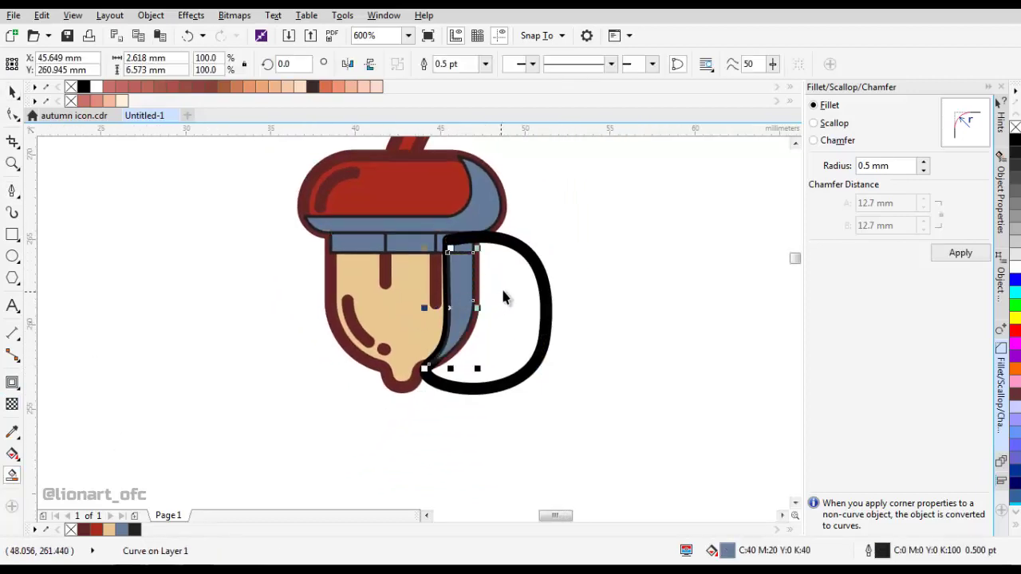
left_click_drag(544, 299, 629, 331)
scroll(476, 305, "up", 2)
key("Delete")
Select the body's right shading area and the three sections below the cap, and weld them into one shape.
left_click(442, 287)
scroll(441, 288, "down", 1)
left_click_drag(439, 237, 449, 283)
left_click(390, 213, "shift")
left_click(339, 214, "shift")
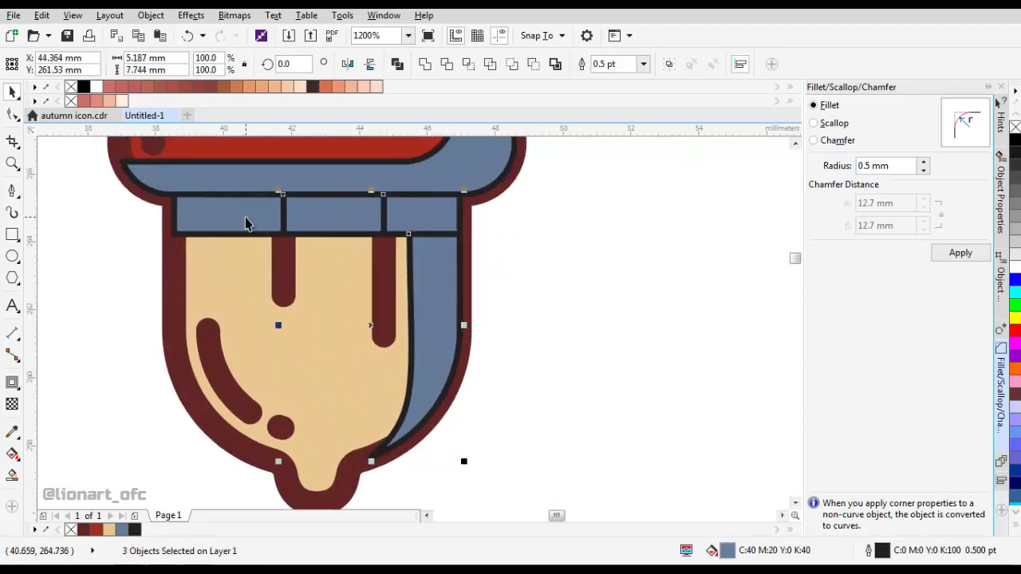
left_click(425, 65)
Delete the redundant nodes along the upper strip and right side of the welded body shading.
key("F10")
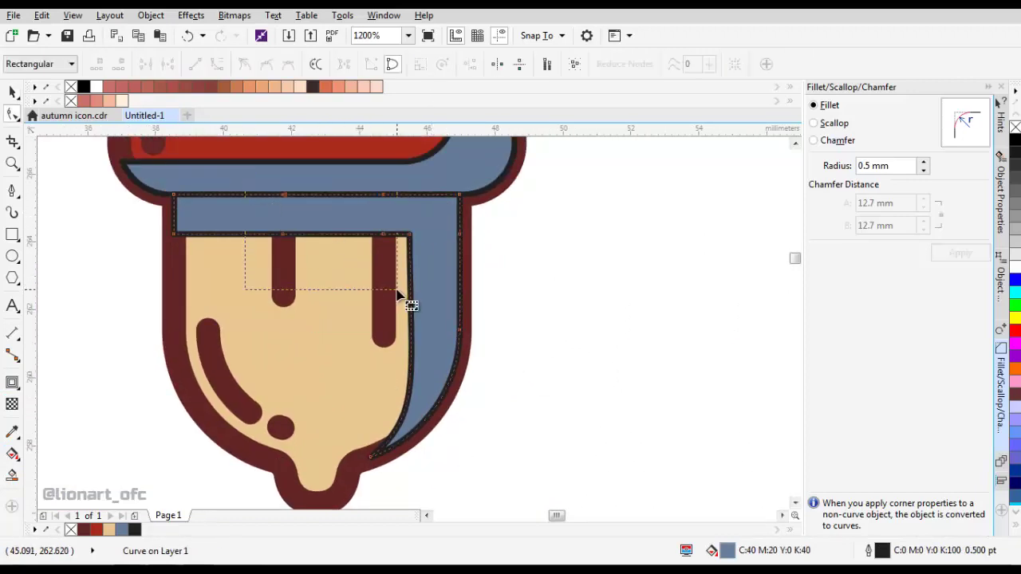
left_click_drag(397, 290, 398, 290)
key("Delete")
left_click_drag(431, 219, 515, 364)
key("Delete")
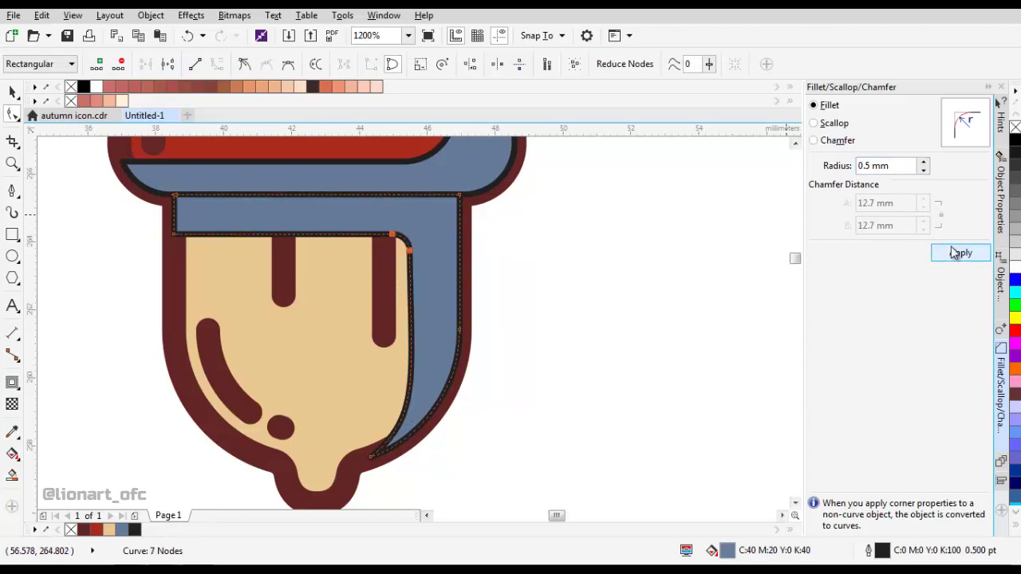
Undo the 0.5 mm fillet and round the body shading's inner corner with a 1.0 mm radius.
key("ctrl+z")
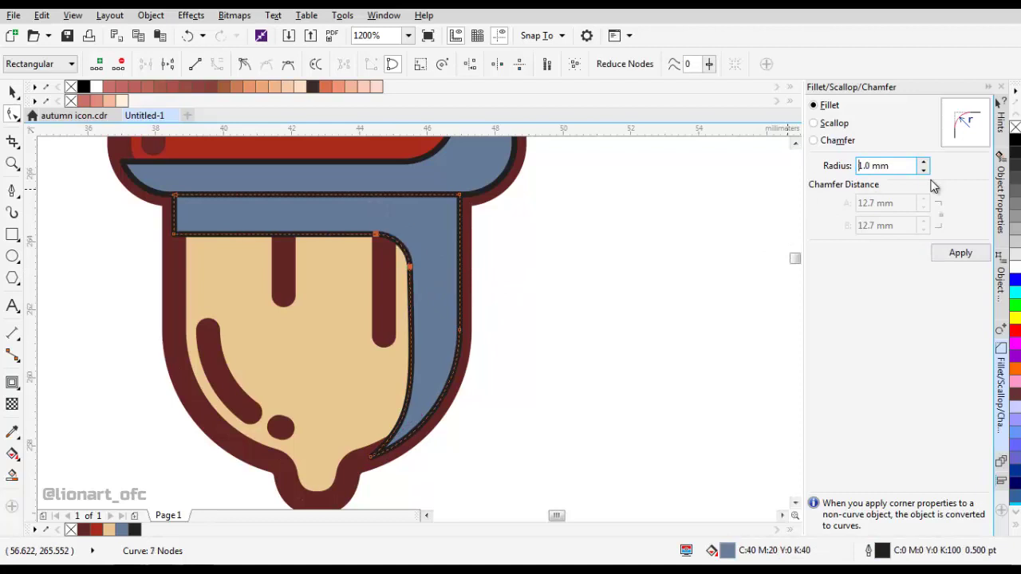
scroll(545, 286, "down", 2)
scroll(514, 287, "up", 2)
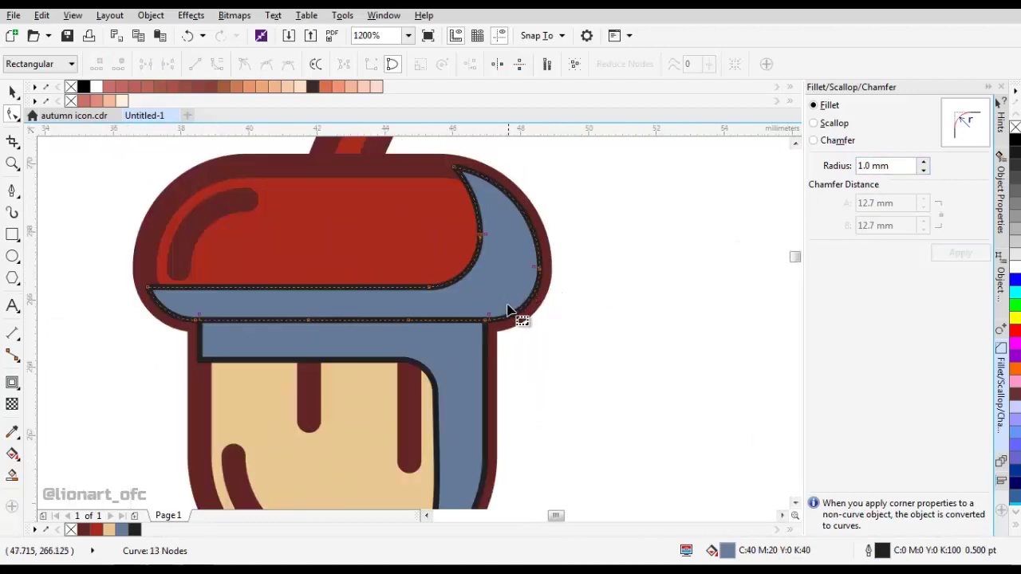
Duplicate the stem slightly to the right, centred at about X 44.8, Y 272.1 mm, and remove the duplicate's fill.
scroll(461, 269, "down", 4)
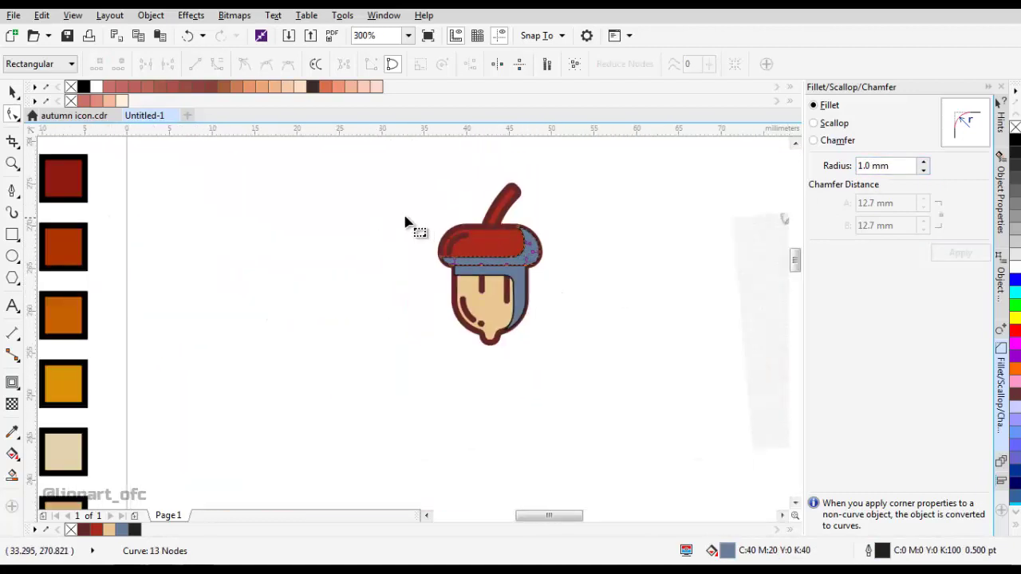
scroll(510, 211, "up", 4)
key("space")
left_click(404, 248)
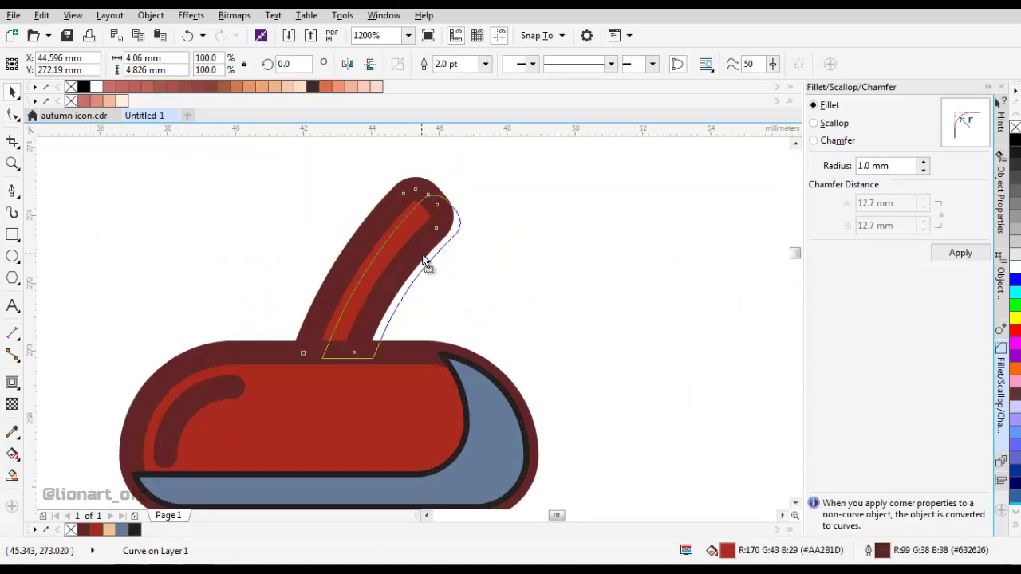
left_click_drag(423, 257, 428, 257)
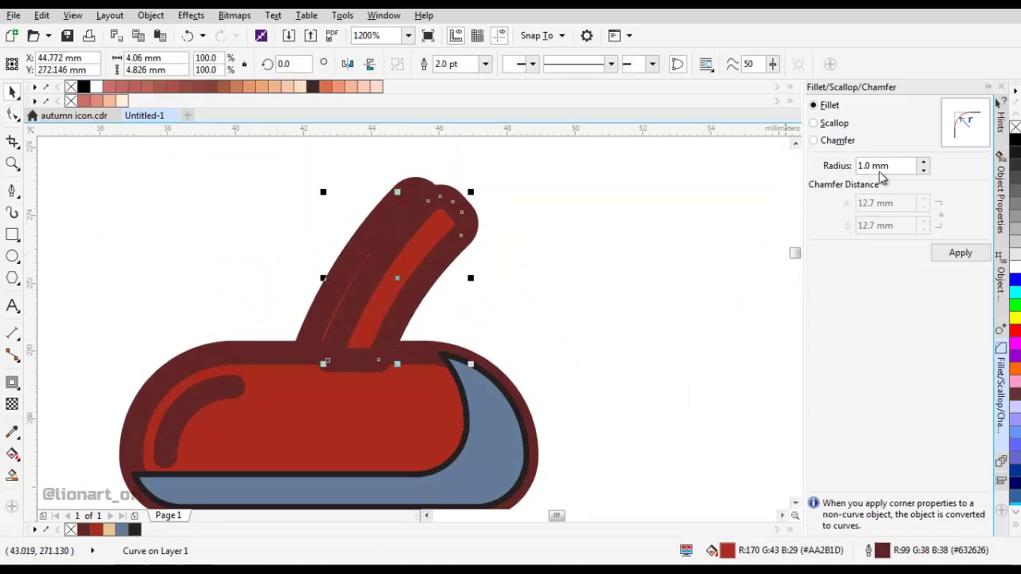
Smart-fill the stem's right-hand shading area bounded by the duplicate outline, and remove the duplicate.
left_click(12, 475)
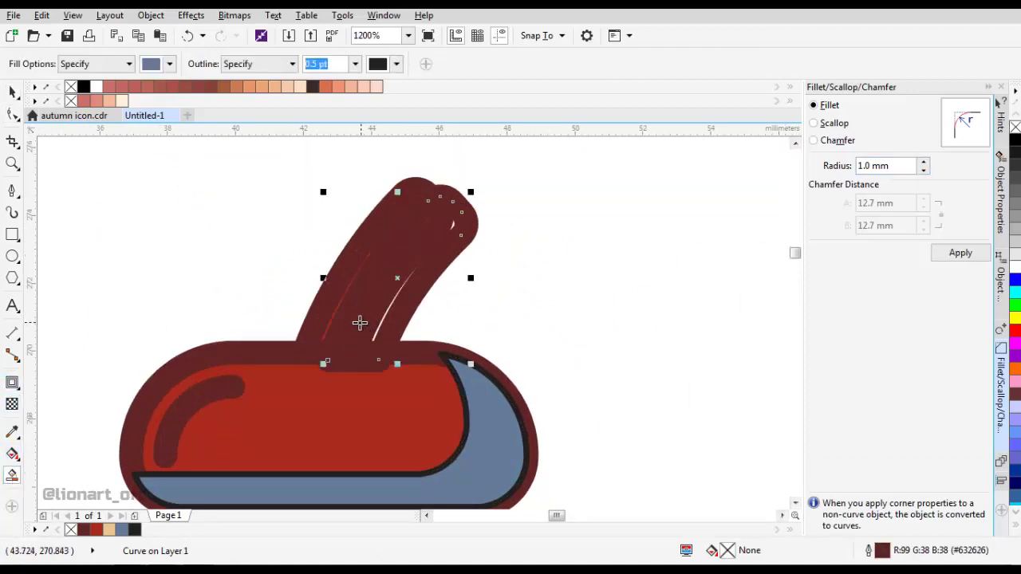
left_click(360, 322)
key("space")
left_click_drag(405, 289, 554, 287)
key("ctrl+z")
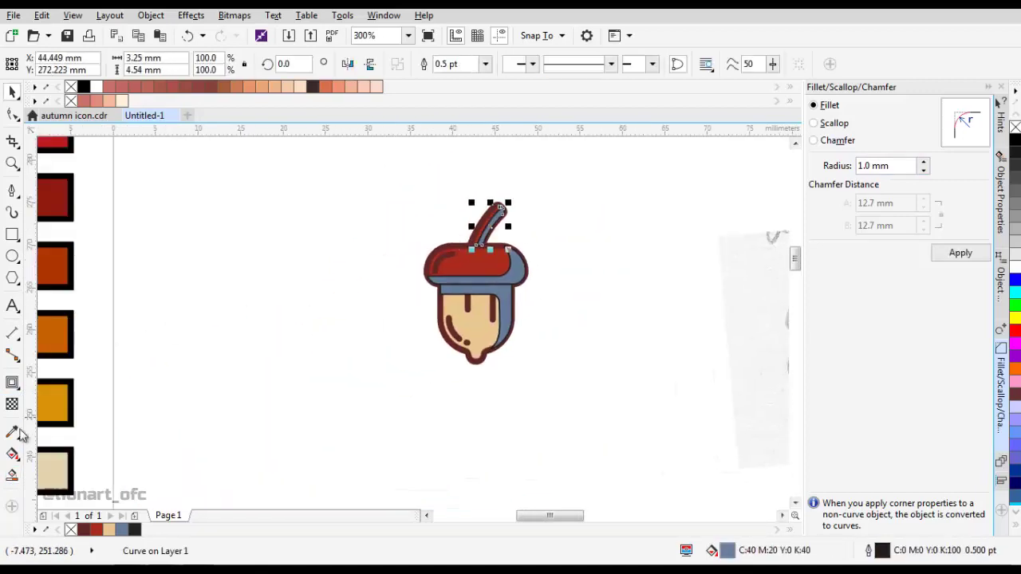
Sample the dark red #911A0D swatch and fill the stem's and cap's shading areas with it.
left_click(12, 432)
left_click_drag(129, 335, 333, 425)
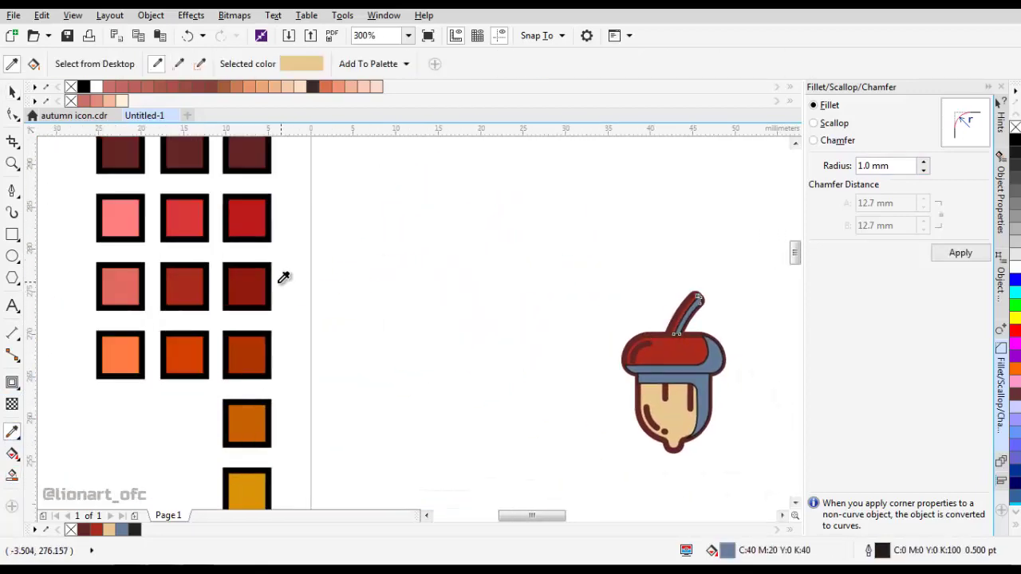
left_click(262, 282)
left_click_drag(261, 282, 81, 283)
scroll(509, 325, "up", 2)
scroll(528, 292, "down", 3)
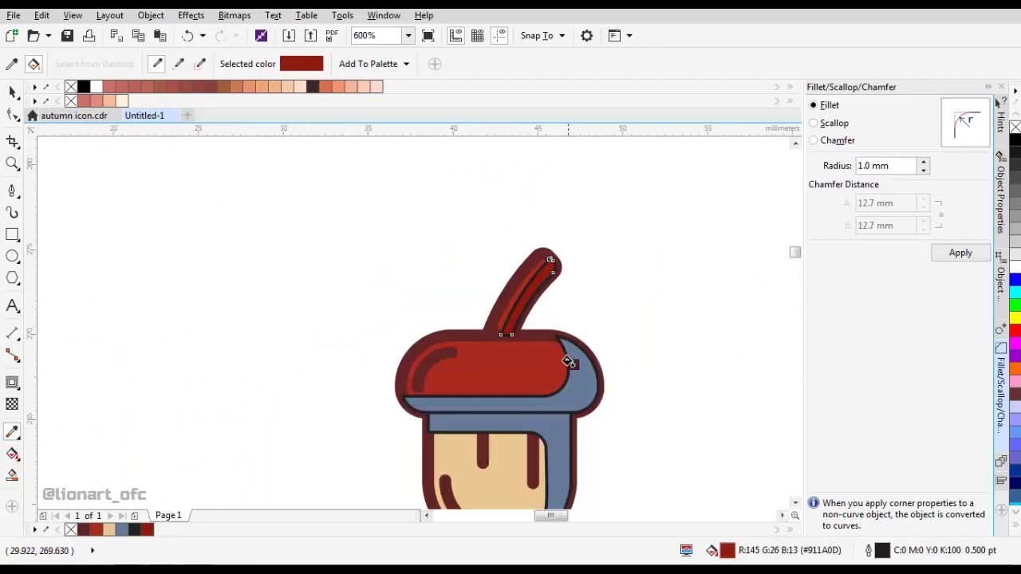
Sample the darkest tan swatch and fill the body's shading shape with it.
left_click(296, 352)
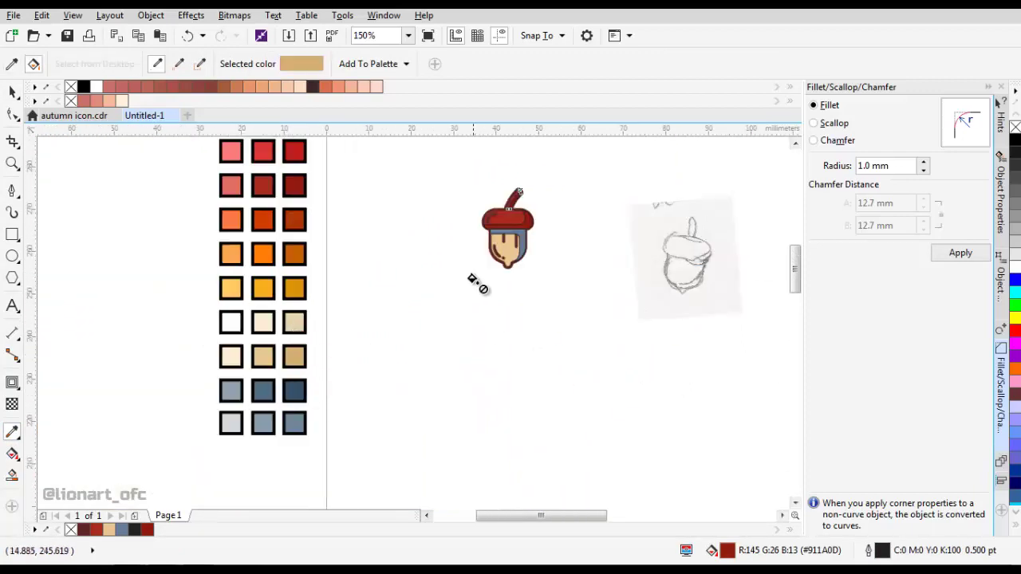
scroll(514, 227, "up", 2)
left_click(549, 248)
left_click_drag(549, 251, 465, 274)
key("space")
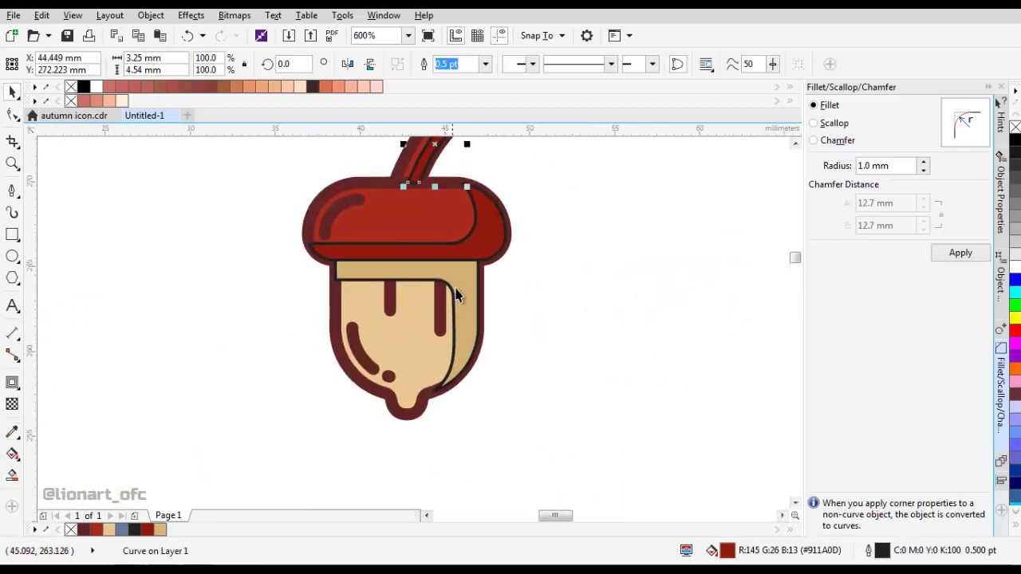
Bring both vertical body lines to the front of the page and deselect them.
left_click(456, 289)
left_click(441, 305)
left_click(390, 310, "shift")
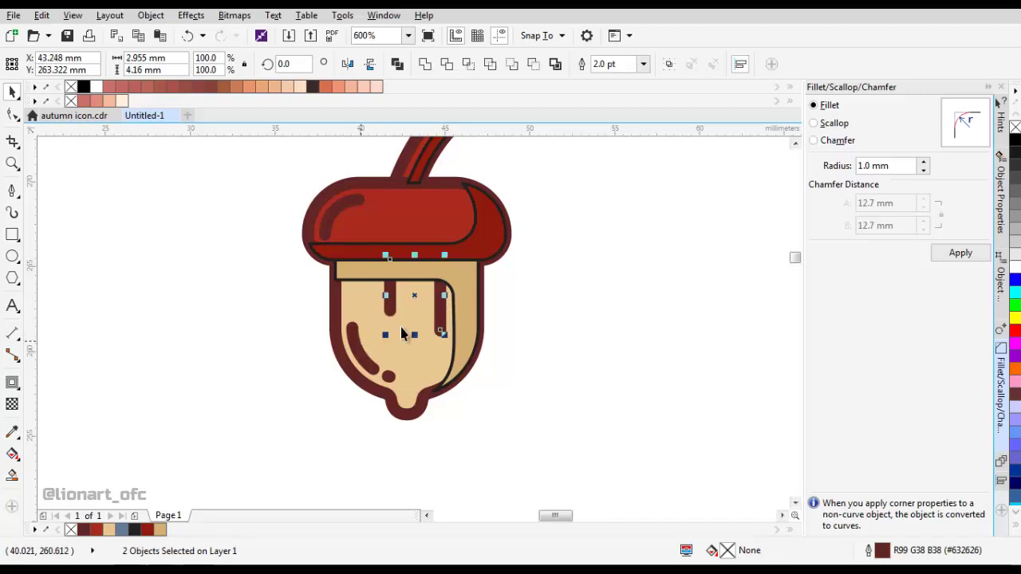
right_click(461, 310)
mouse_move(582, 415)
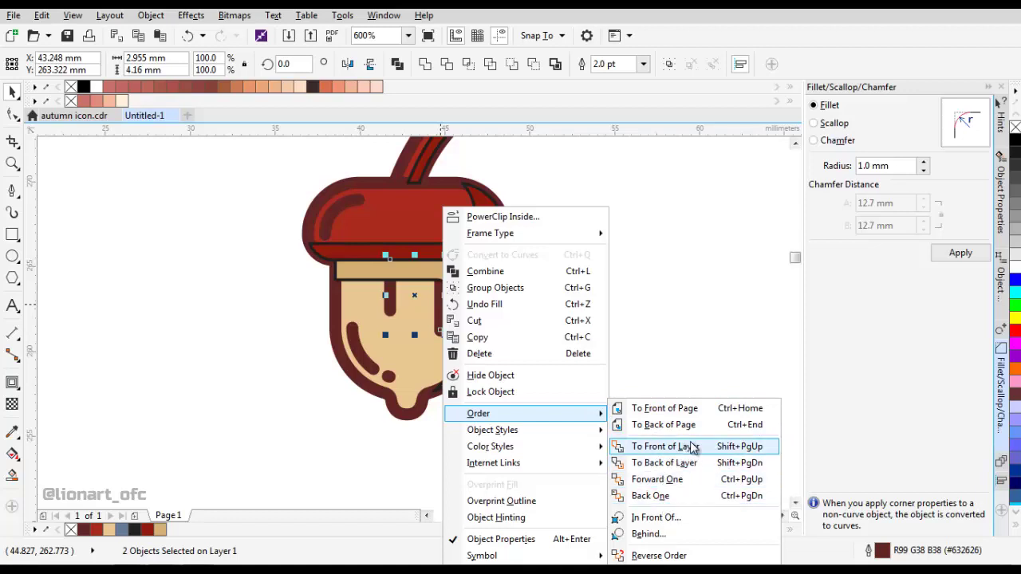
left_click(683, 408)
left_click(686, 341)
Select the shading shapes on the stem, cap and body and remove their outlines.
scroll(488, 366, "down", 2)
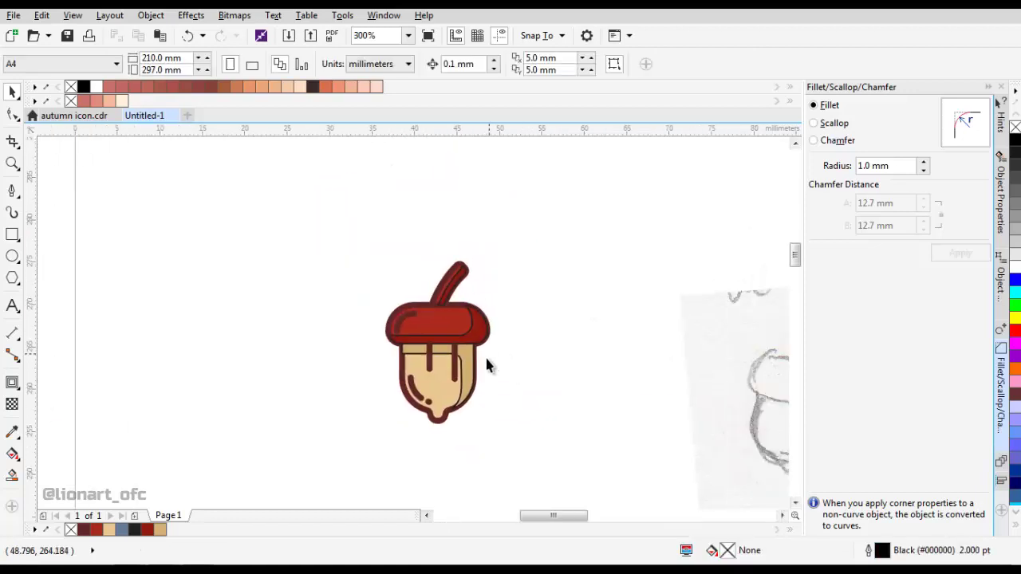
scroll(488, 366, "up", 2)
left_click(443, 351)
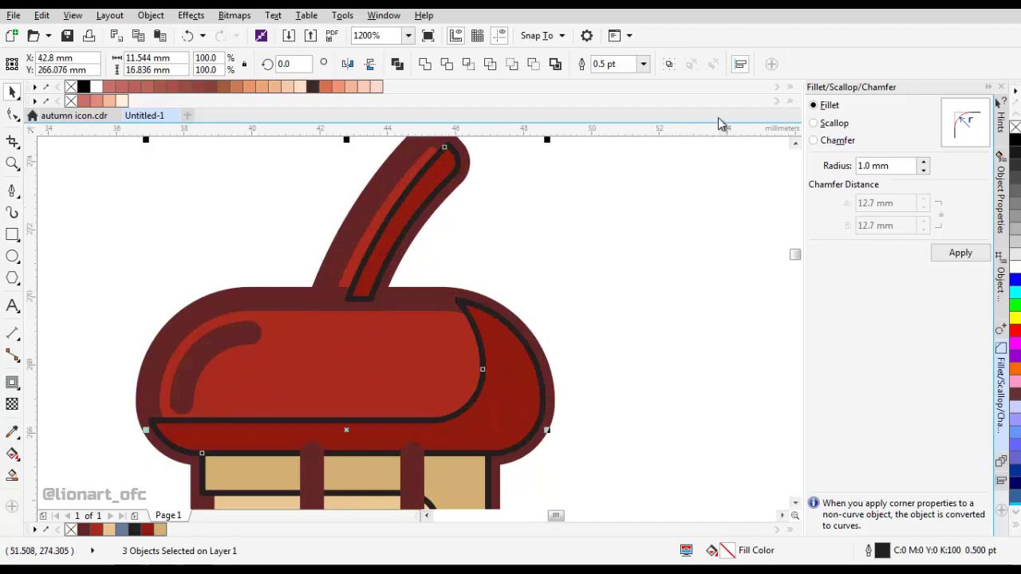
left_click(643, 64)
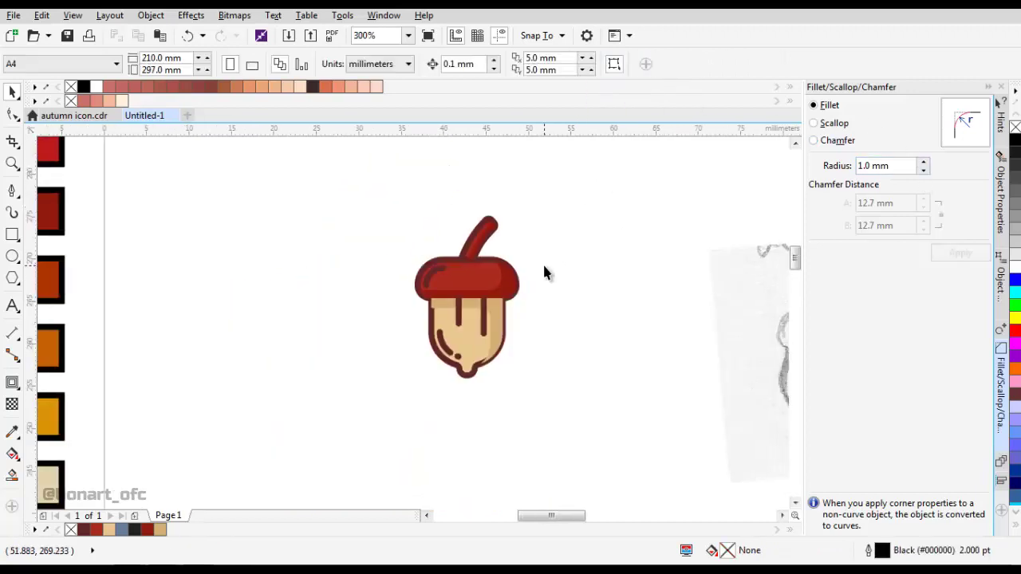
Select the cap, stem and body base shapes together and copy them.
scroll(536, 275, "up", 1)
left_click(467, 260)
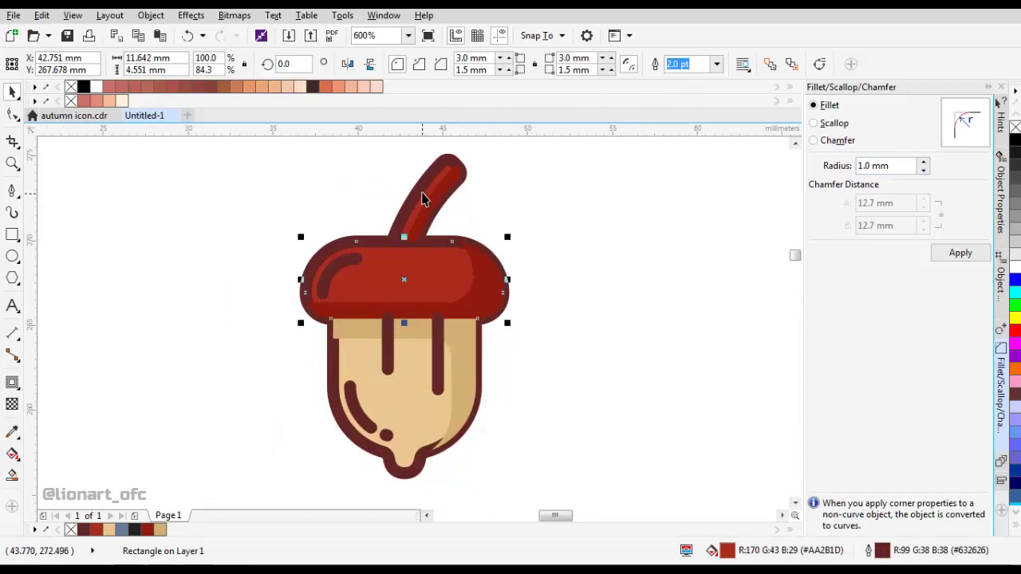
left_click(421, 199)
scroll(424, 197, "up", 1)
left_click(445, 337, "shift")
scroll(445, 336, "down", 1)
left_click(439, 393, "shift")
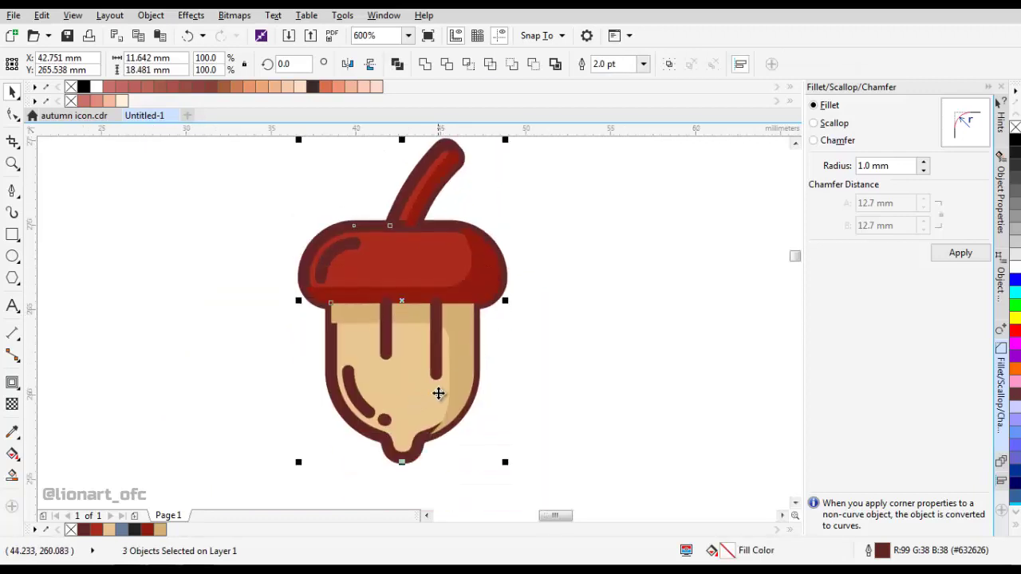
right_click(423, 394)
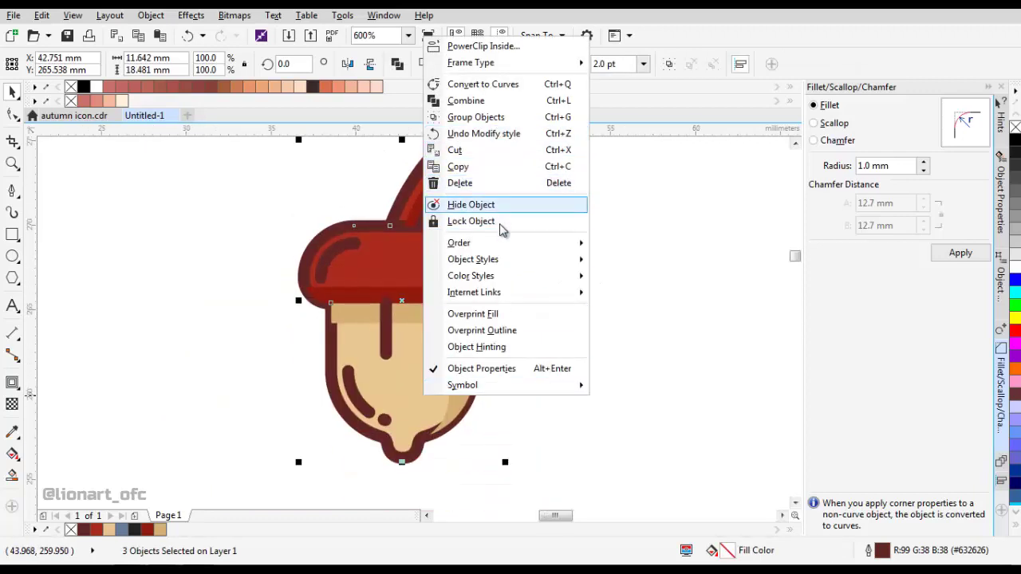
mouse_move(501, 266)
left_click(484, 167)
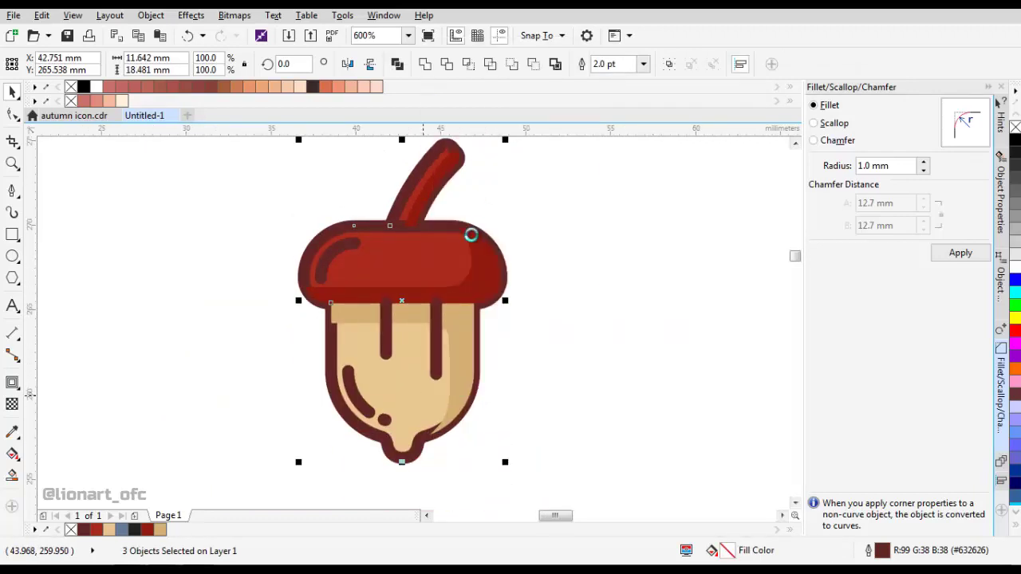
Set the outline width of the original cap, stem and body shapes to None.
left_click_drag(507, 214, 502, 238)
left_click(643, 63)
left_click(610, 80)
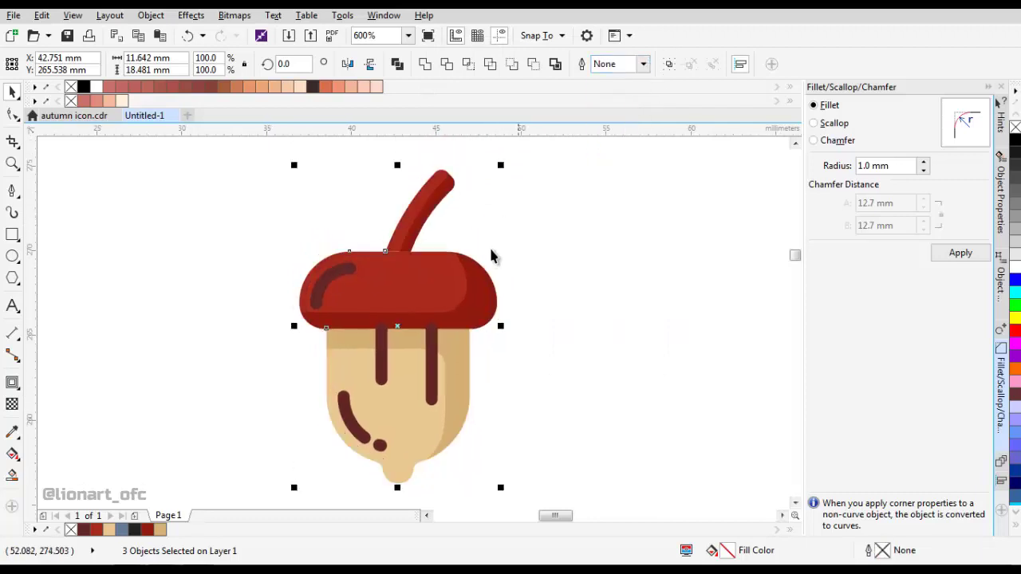
Paste the copied 2.0 pt outlined shapes over the acorn without fill and deselect them.
left_click(511, 219)
right_click(513, 217)
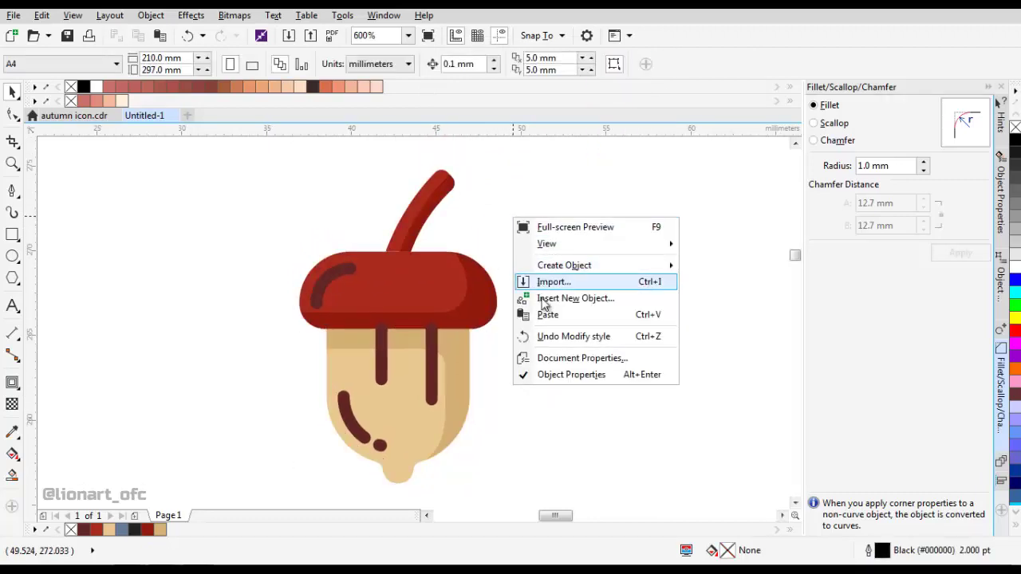
left_click(550, 311)
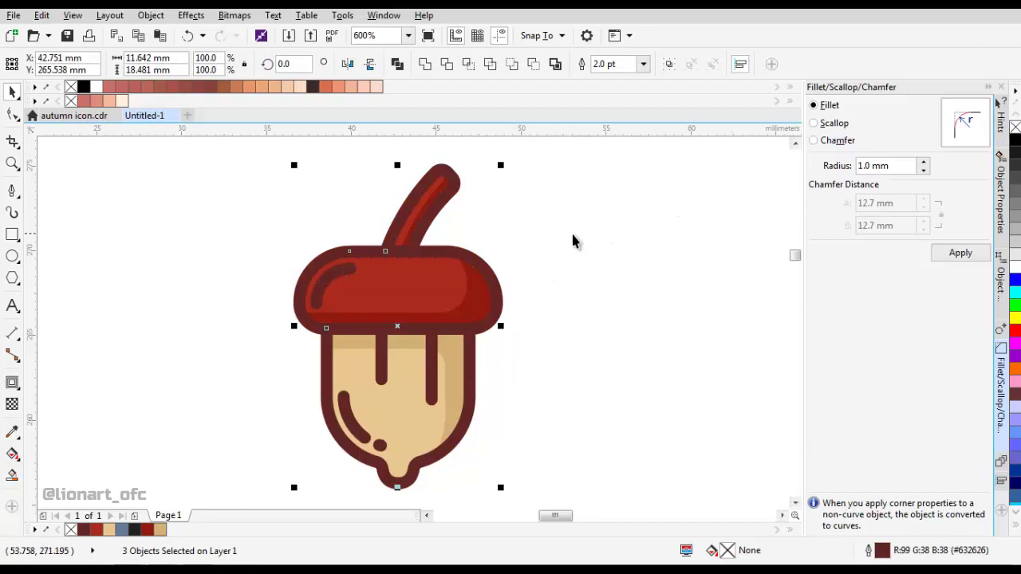
left_click(571, 232)
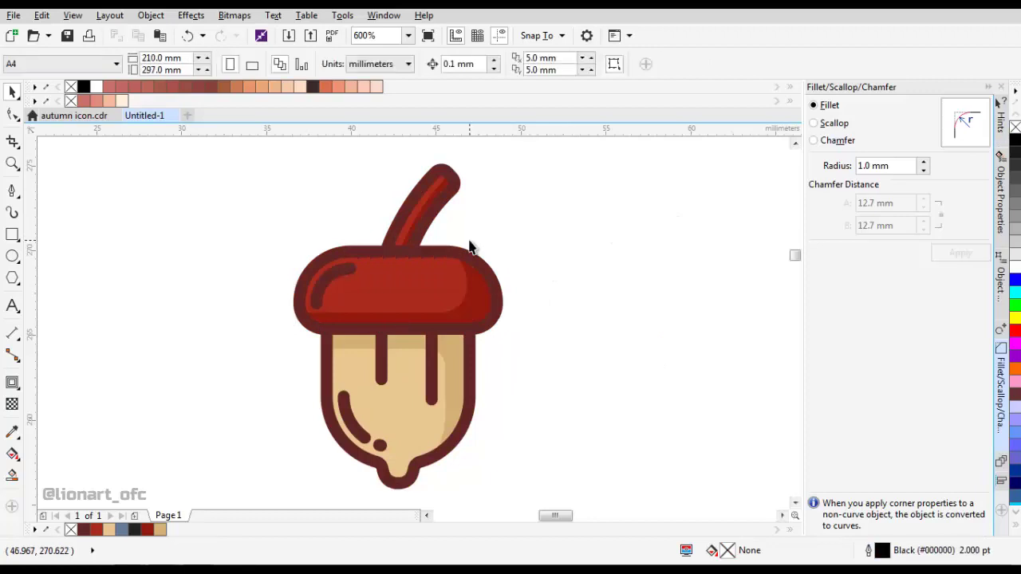
Select the stem outline with the Shape tool and delete its bottom segment along the cap.
scroll(471, 226, "up", 2)
left_click(432, 250)
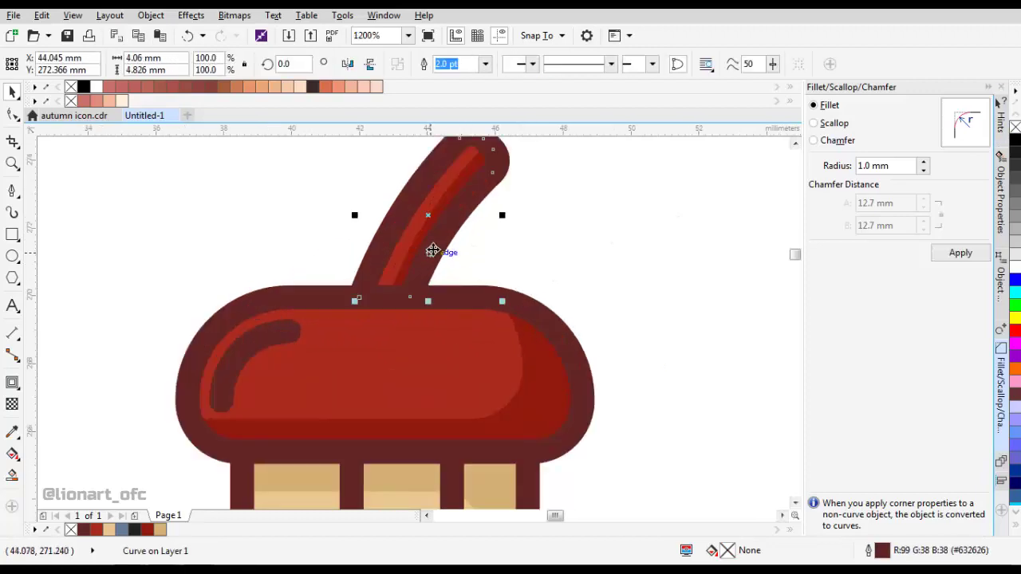
left_click(12, 114)
scroll(378, 317, "up", 1)
right_click(391, 293)
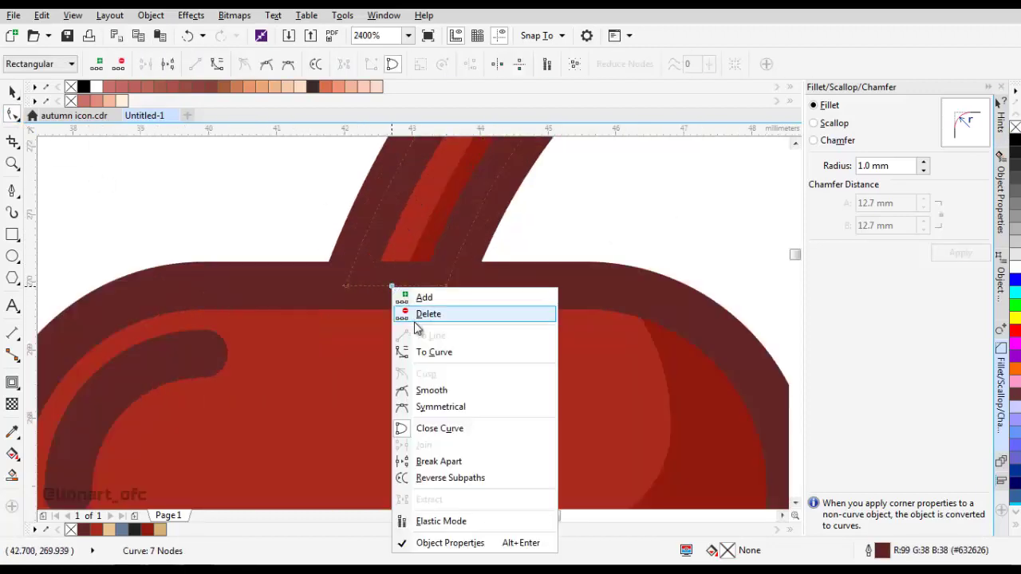
left_click(423, 289)
Cut a gap in the stem outline's left edge just above the cap, redoing the cut slightly higher up.
scroll(423, 287, "up", 1)
right_click(389, 280)
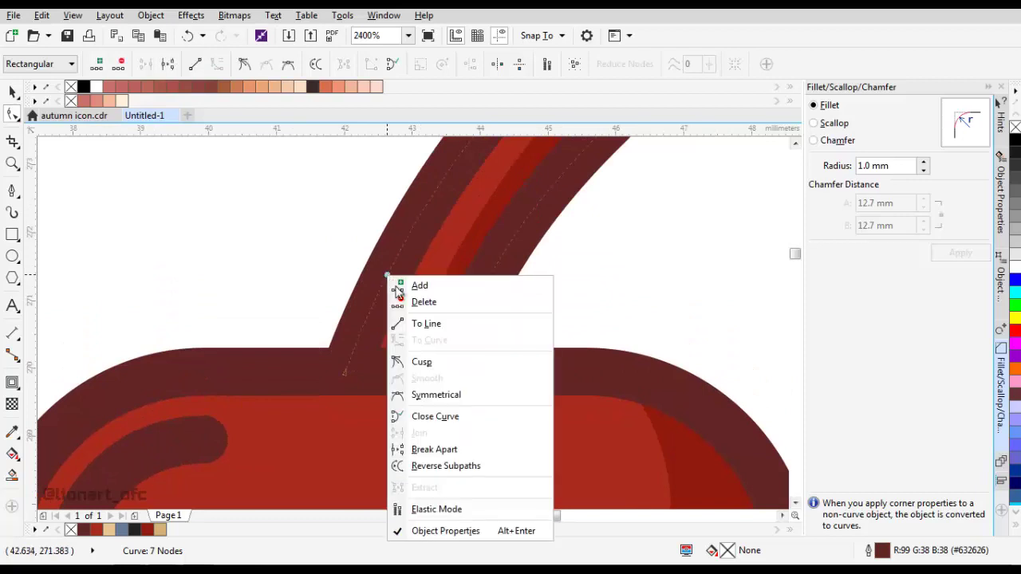
left_click(411, 300)
key("ctrl+z")
right_click(392, 267)
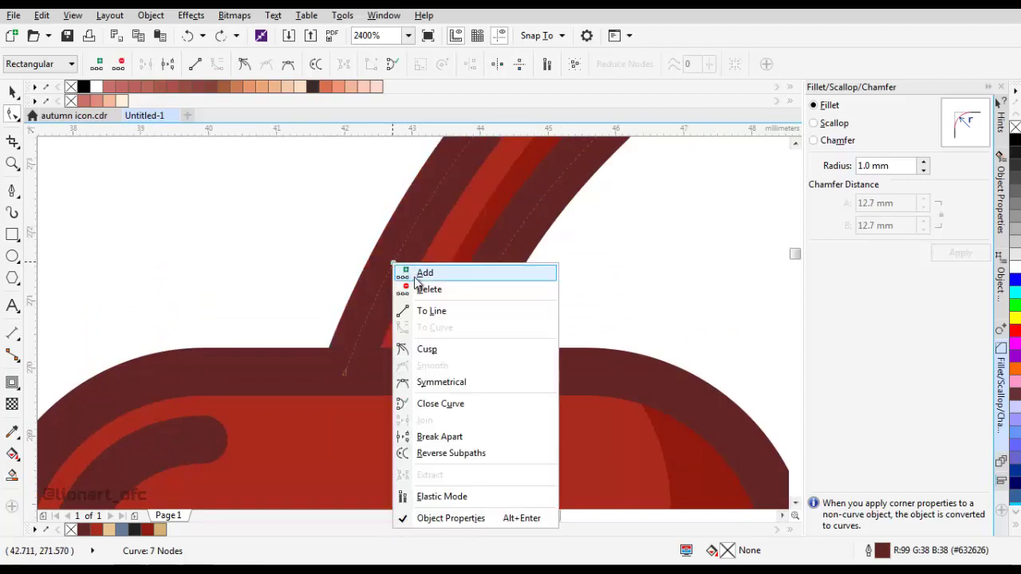
left_click(398, 271)
scroll(417, 414, "down", 3)
scroll(422, 361, "up", 2)
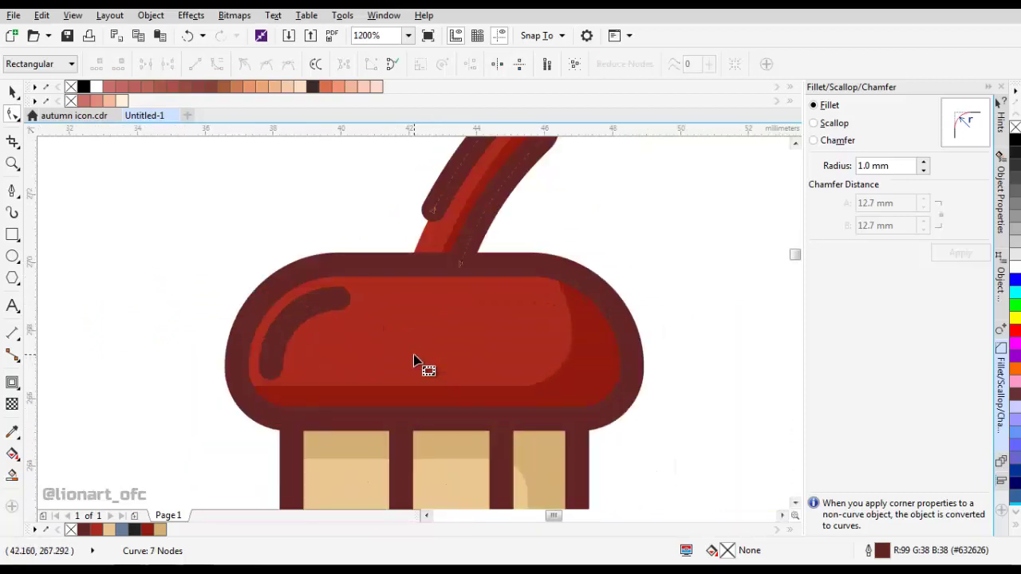
Select the cap outline and convert it to curves.
left_click(414, 363)
right_click(399, 277)
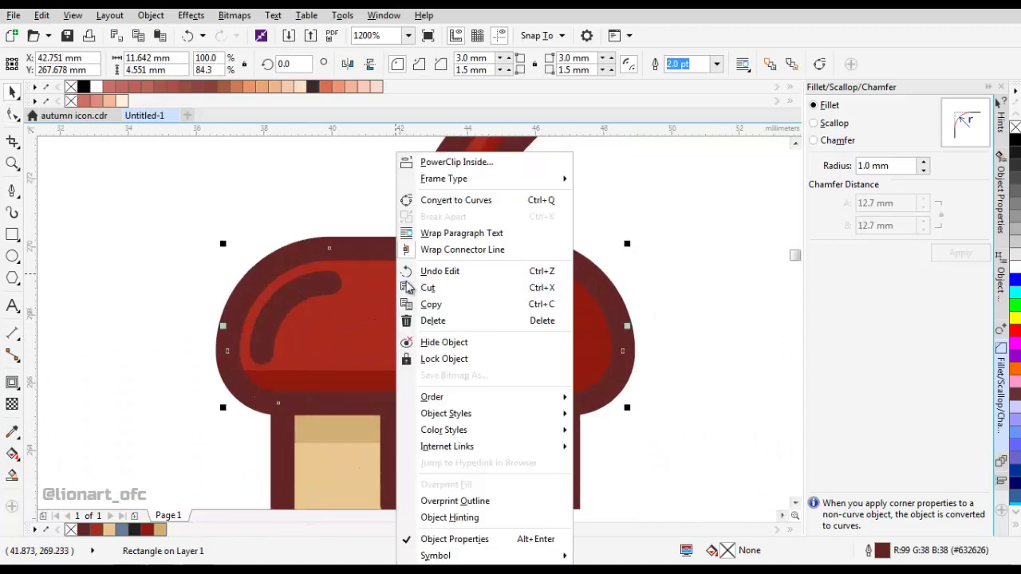
left_click(444, 200)
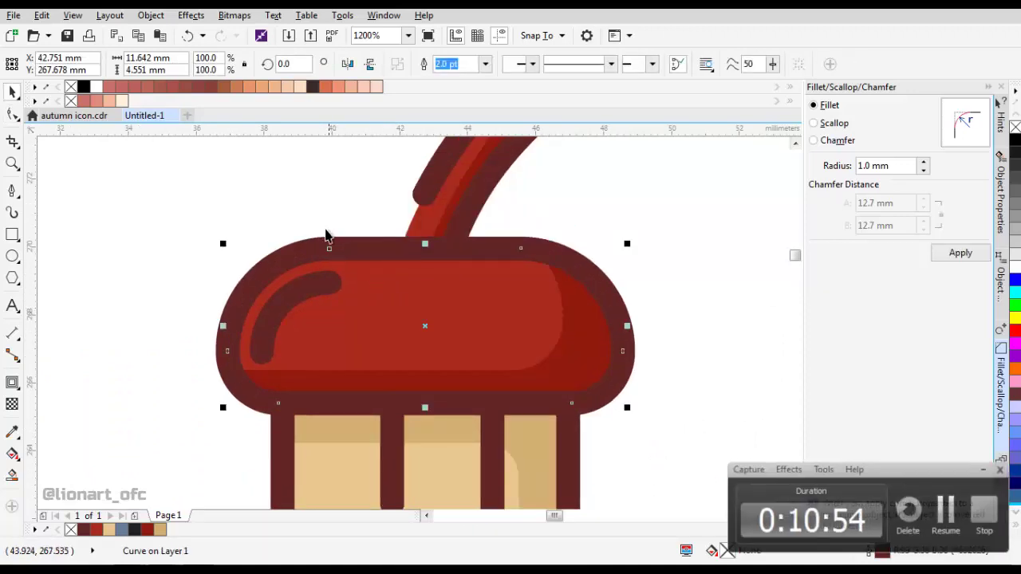
Select the acorn body's outline and delete its top segment under the cap.
scroll(326, 235, "down", 1)
scroll(326, 276, "up", 2)
scroll(323, 327, "down", 2)
left_click(323, 331)
scroll(323, 331, "up", 1)
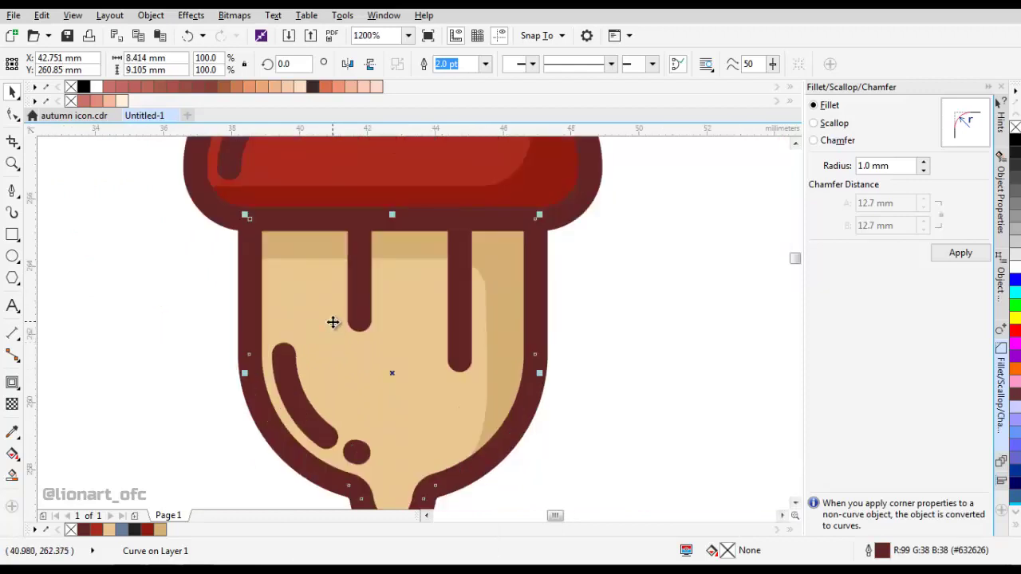
left_click(12, 114)
right_click(345, 277)
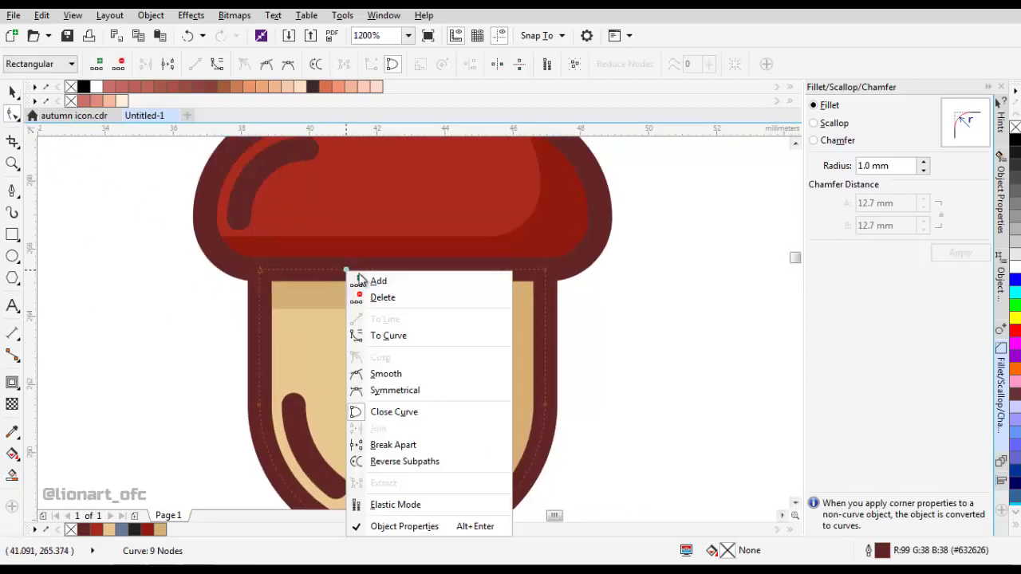
left_click(371, 298)
scroll(313, 278, "up", 1)
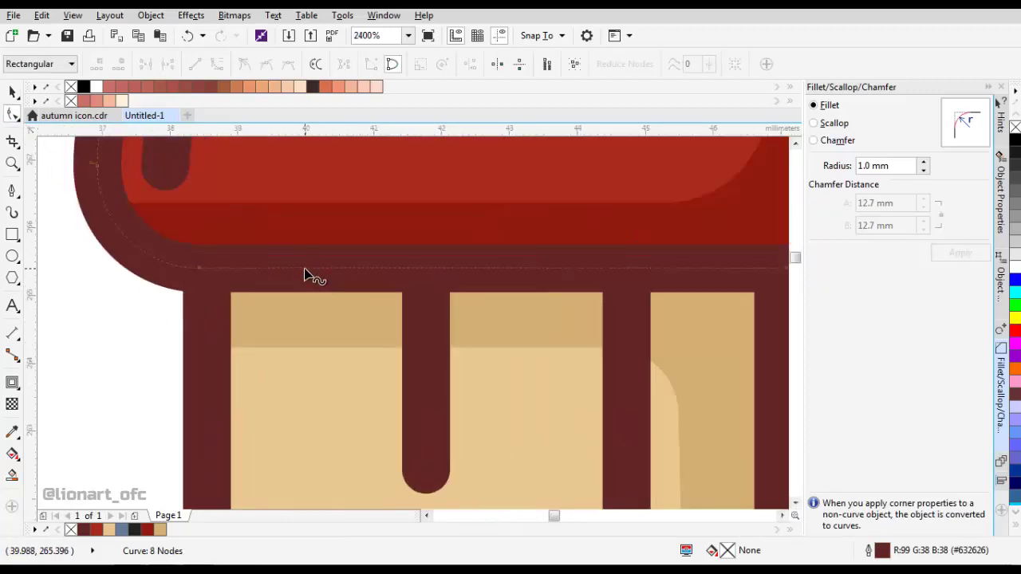
scroll(449, 274, "down", 2)
scroll(444, 288, "up", 2)
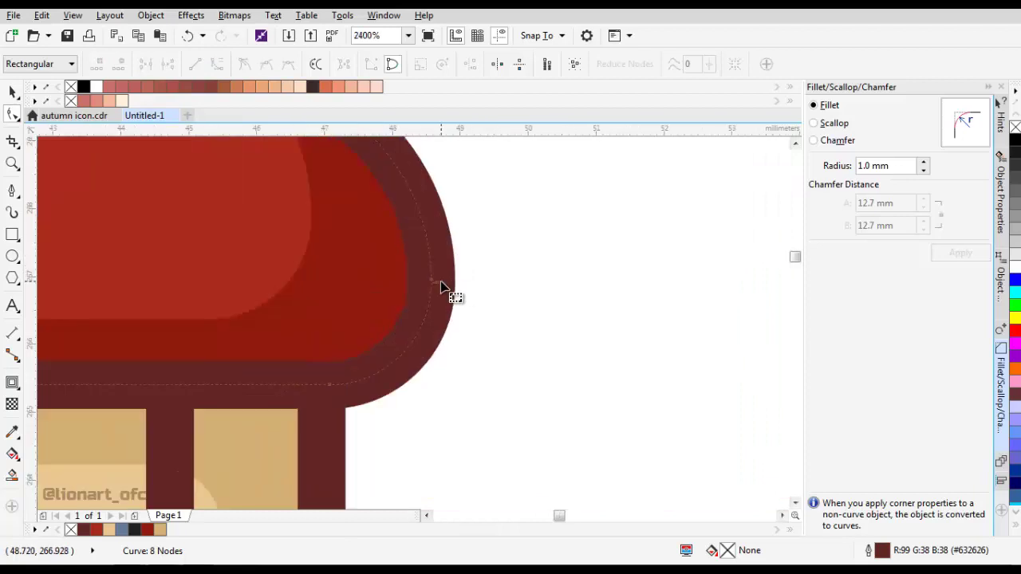
left_click(439, 289)
key("Delete")
scroll(435, 289, "up", 2)
key("ctrl+z")
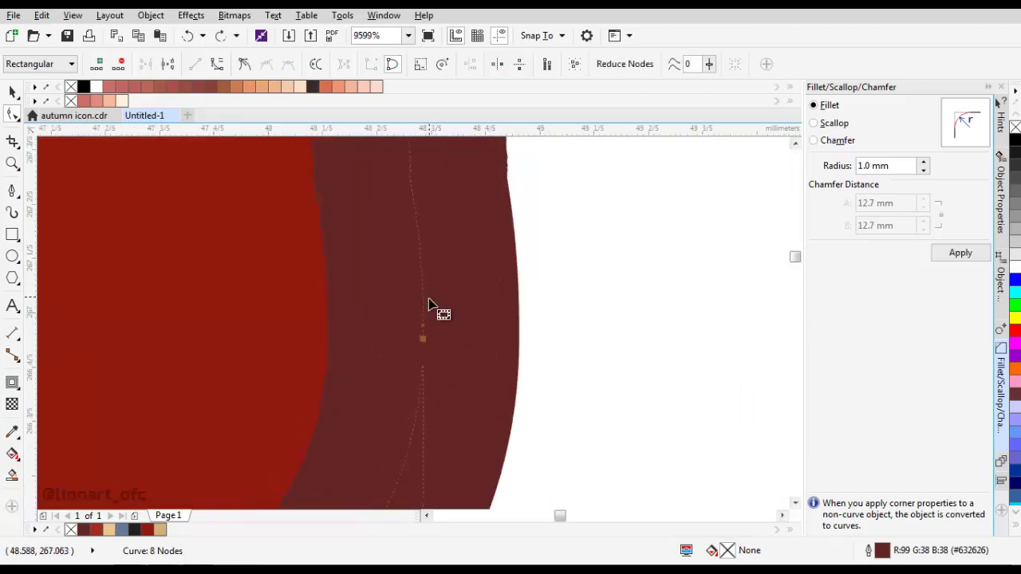
Add a node on the right side of the cap outline and break the curve open there.
left_click(416, 217)
right_click(417, 216)
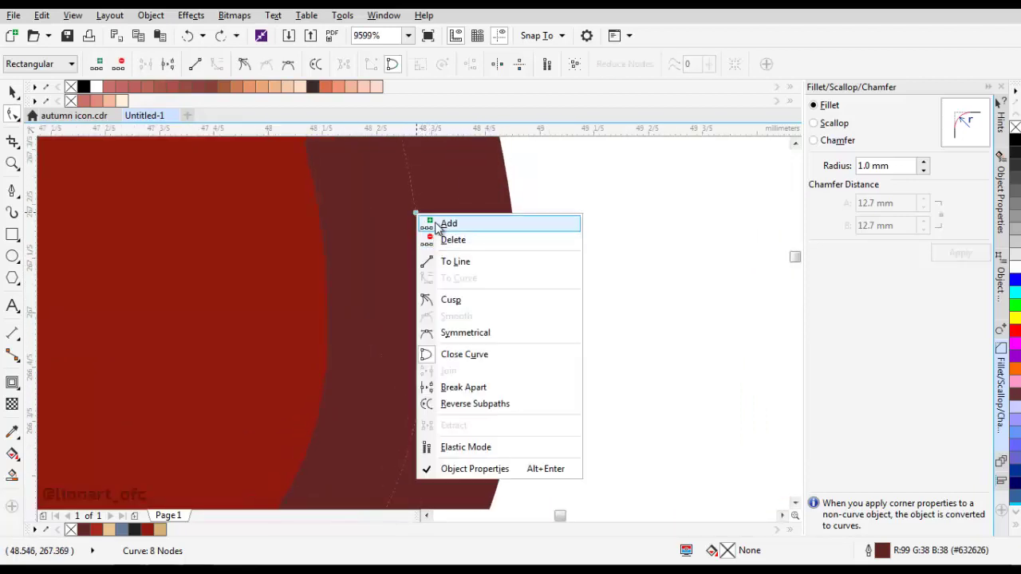
left_click(424, 221)
left_click(420, 254)
key("Delete")
scroll(425, 271, "down", 1)
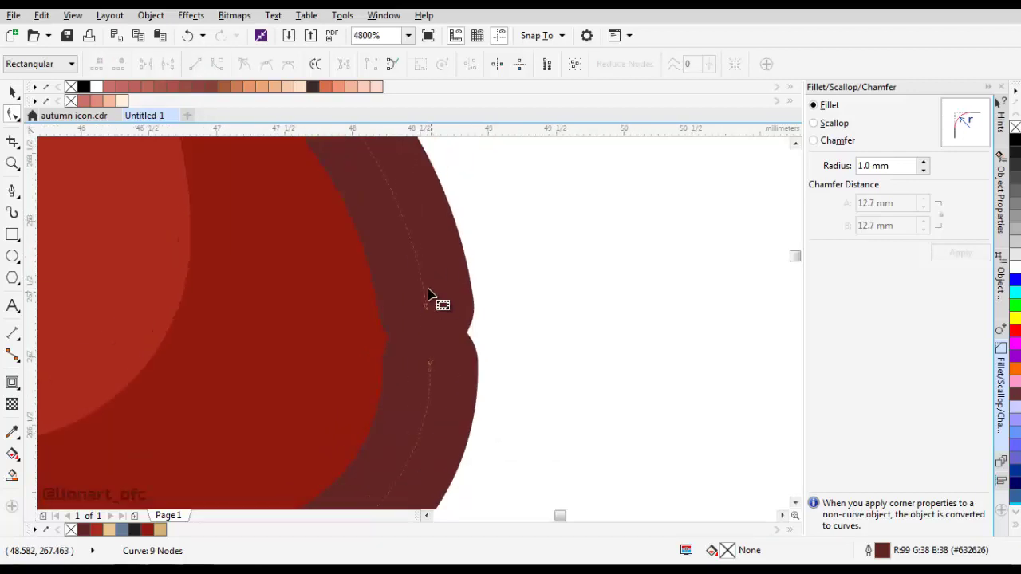
Widen the gap in the cap's right outline by adding nodes further up and deleting the old end nodes.
double_click(422, 282)
left_click_drag(408, 292, 457, 323)
key("Delete")
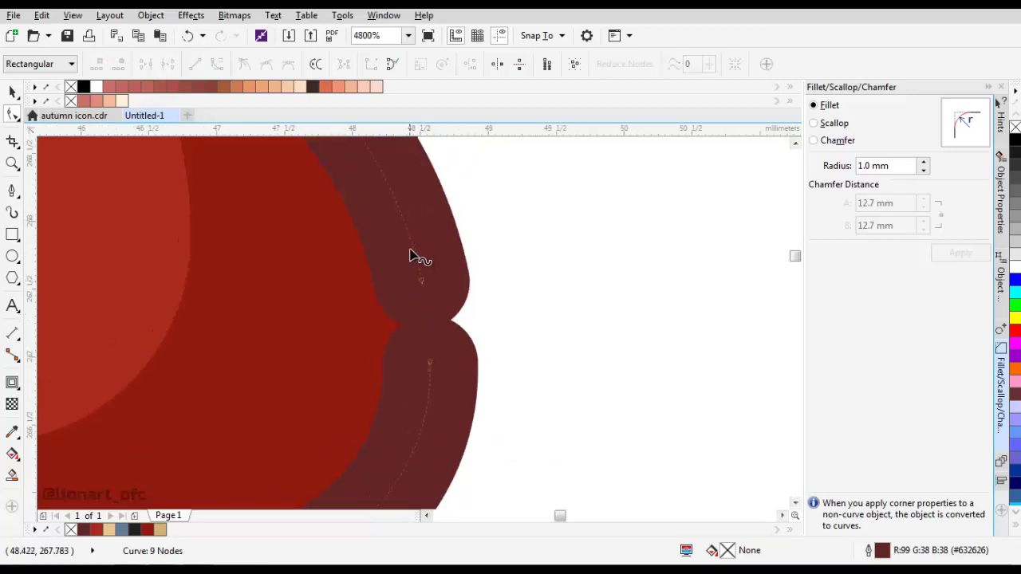
double_click(410, 249)
left_click_drag(386, 258, 501, 314)
key("Delete")
scroll(473, 310, "down", 2)
scroll(473, 319, "up", 3)
scroll(461, 351, "down", 1)
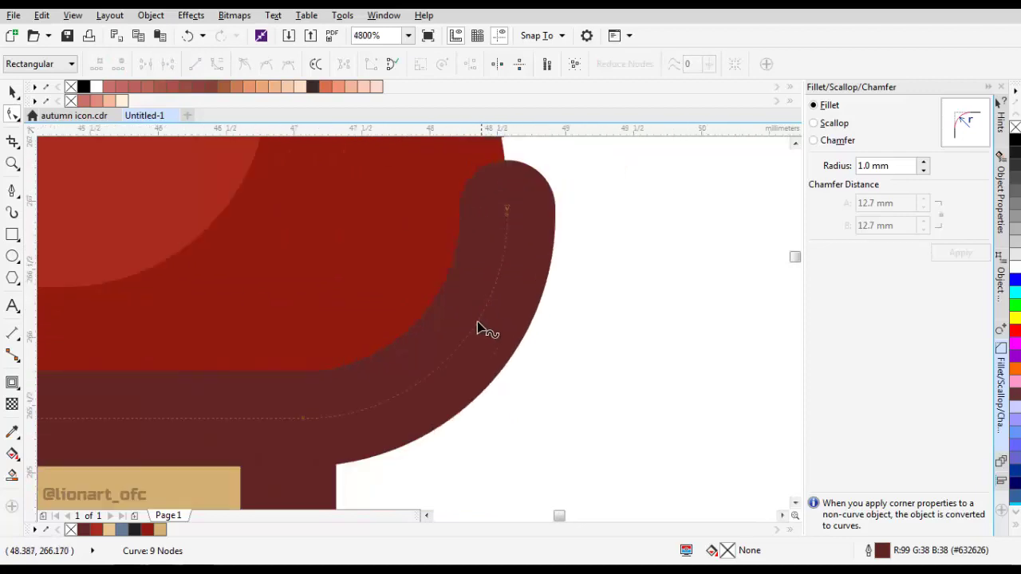
Cut a second gap lower on the cap's right outline to leave a short separate dash, and deselect it.
right_click(473, 334)
left_click(504, 70)
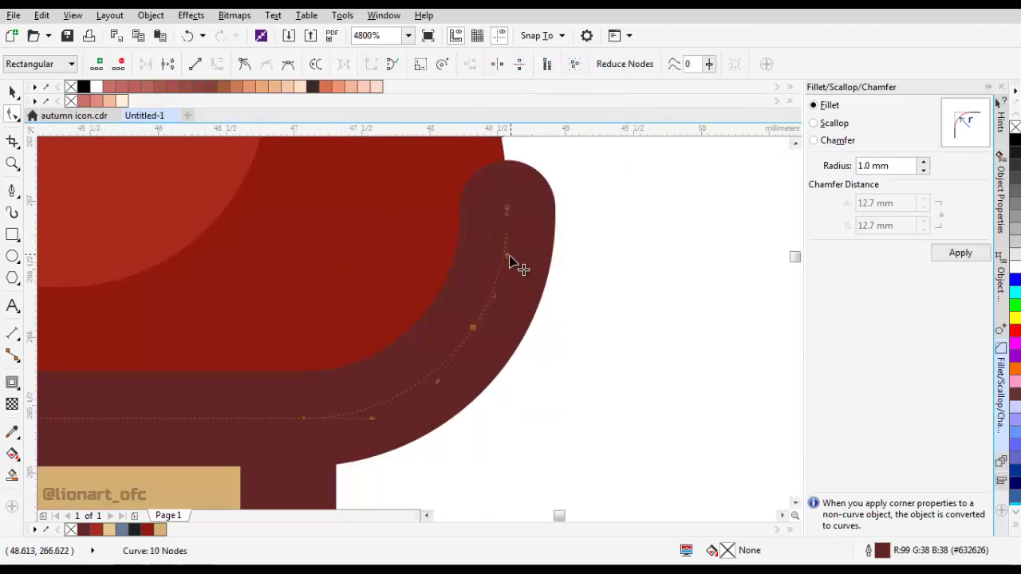
key("Delete")
scroll(502, 289, "down", 3)
key("space")
left_click(535, 256)
scroll(540, 260, "down", 1)
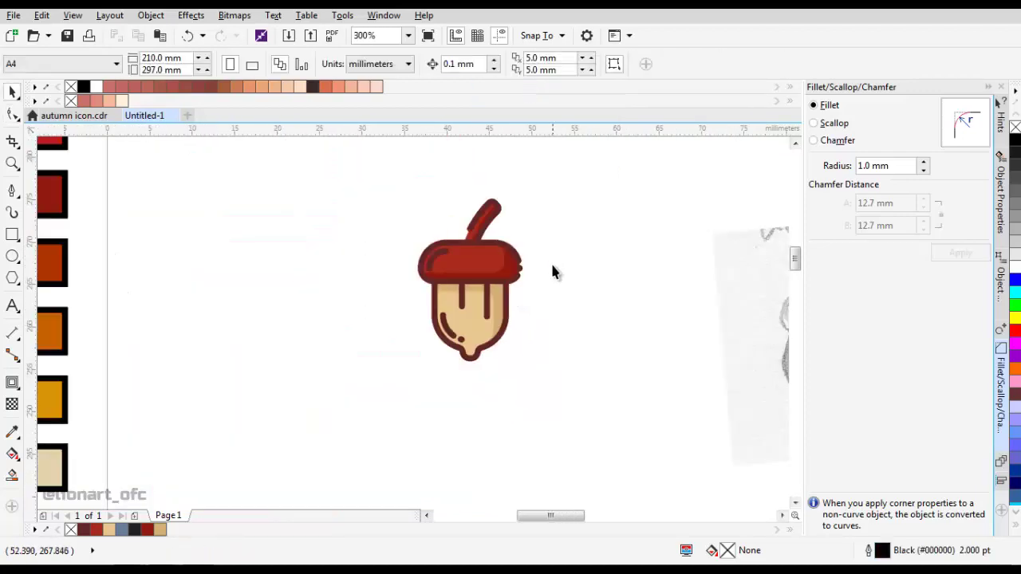
Trim the upper end of the body outline's right side to leave a gap below the cap, and deselect it.
scroll(498, 322, "up", 1)
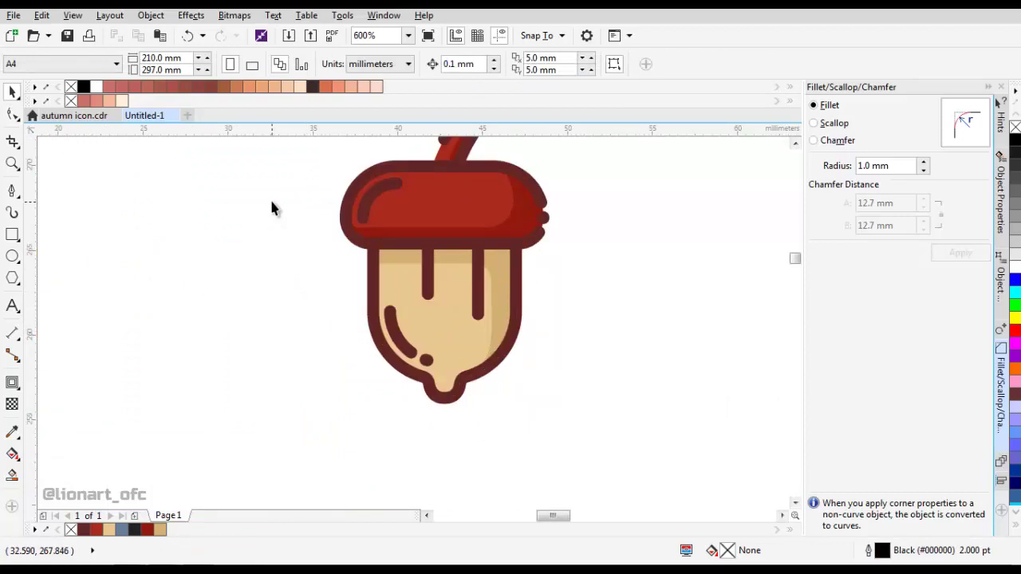
scroll(527, 257, "up", 1)
double_click(513, 294)
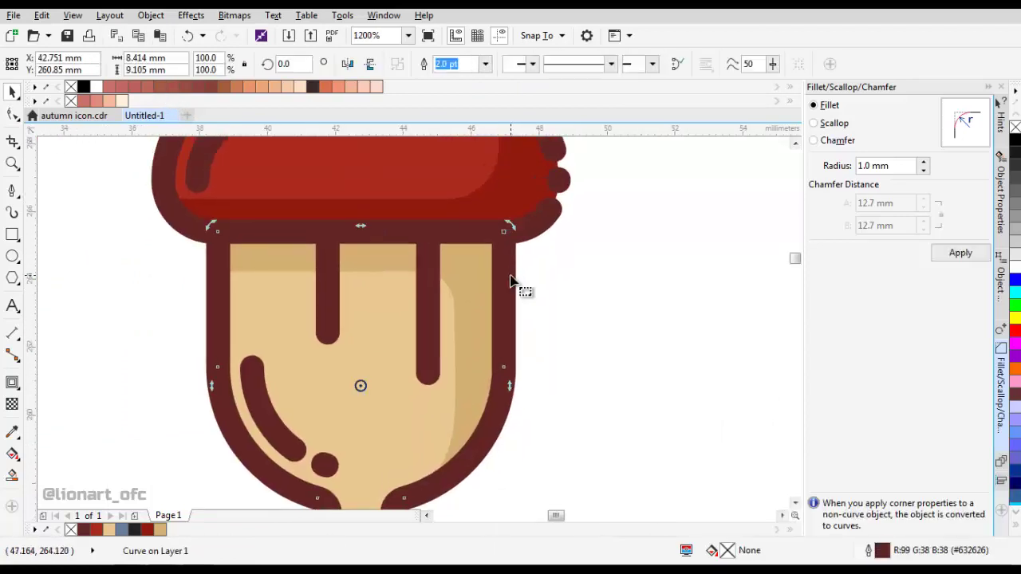
double_click(503, 285)
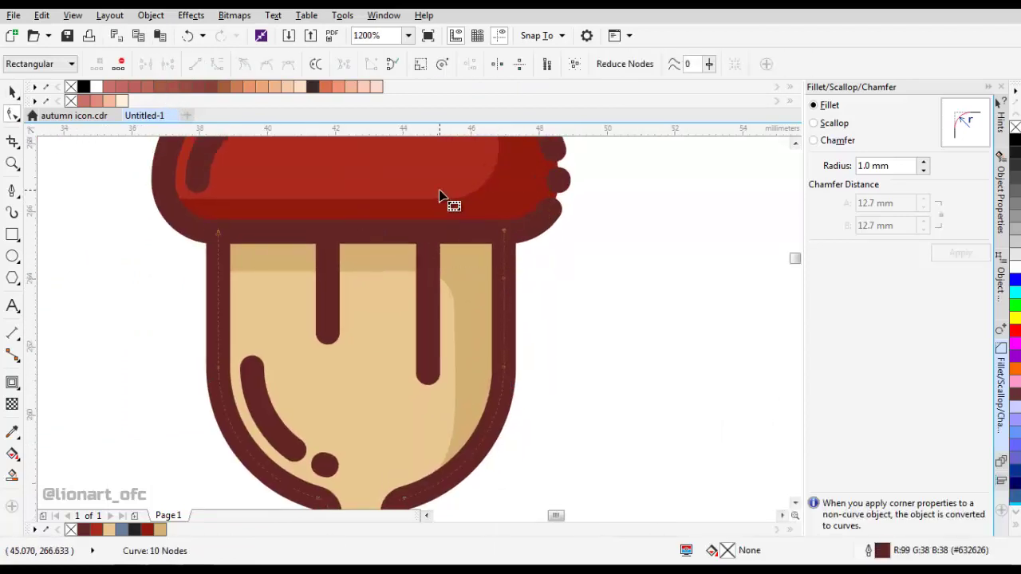
key("Delete")
scroll(544, 266, "down", 2)
key("space")
left_click(566, 298)
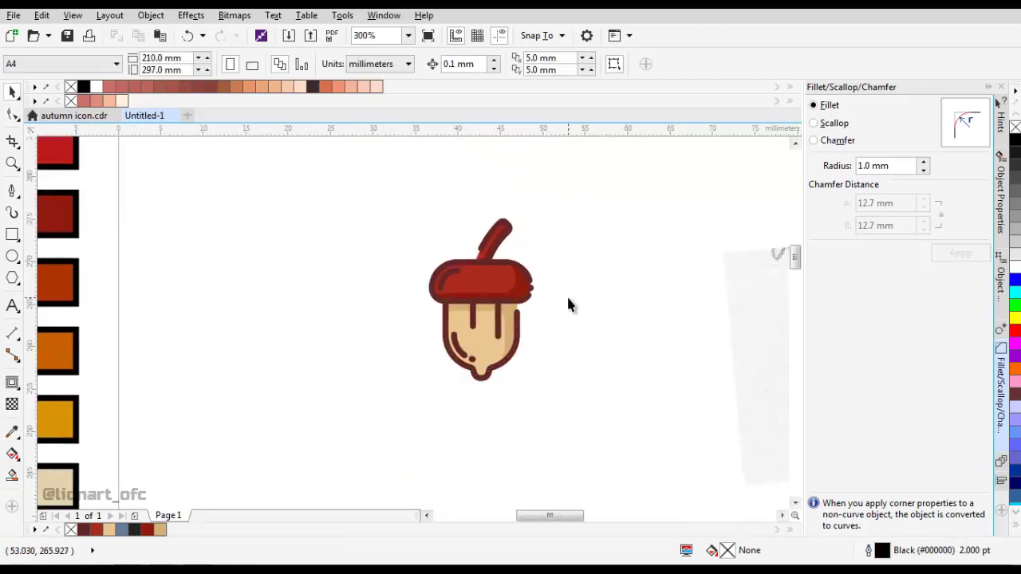
scroll(536, 311, "down", 1)
left_click_drag(375, 249, 522, 378)
scroll(499, 279, "up", 1)
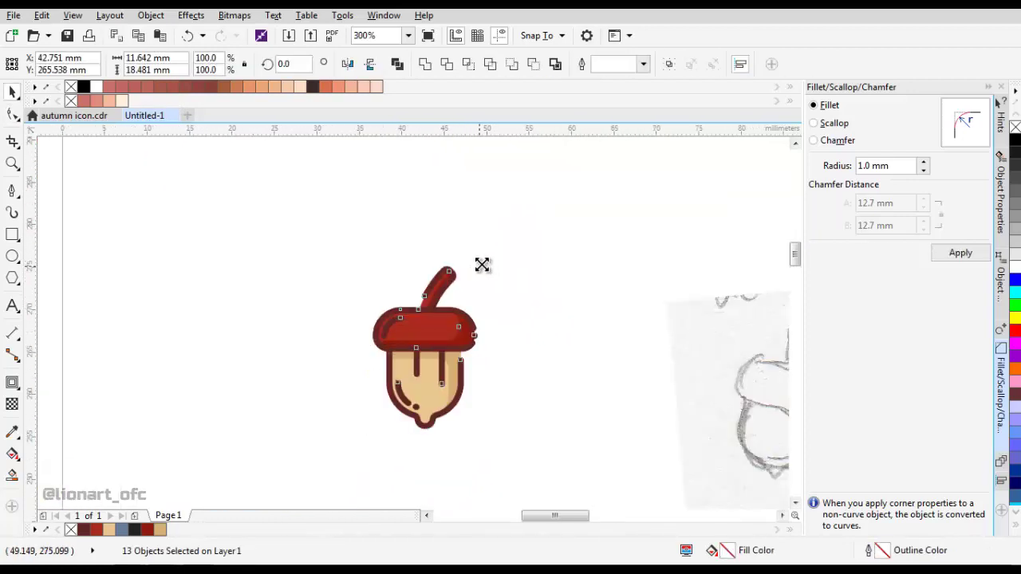
left_click(520, 277)
Add two nodes on the left side of the body outline and delete the short segment between them.
scroll(433, 319, "up", 1)
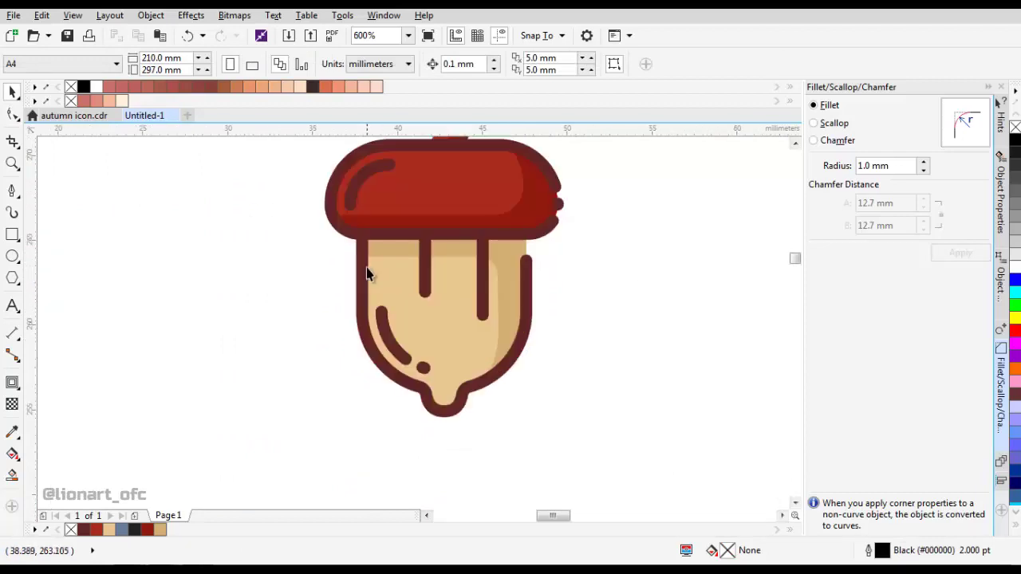
left_click(366, 272)
scroll(370, 279, "up", 1)
key("F10")
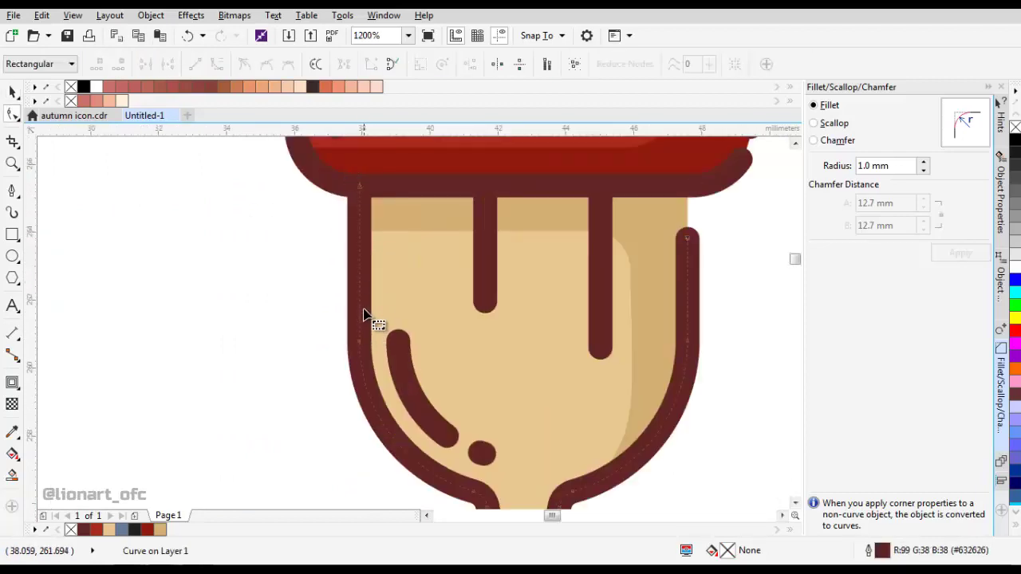
double_click(359, 294)
right_click(358, 318)
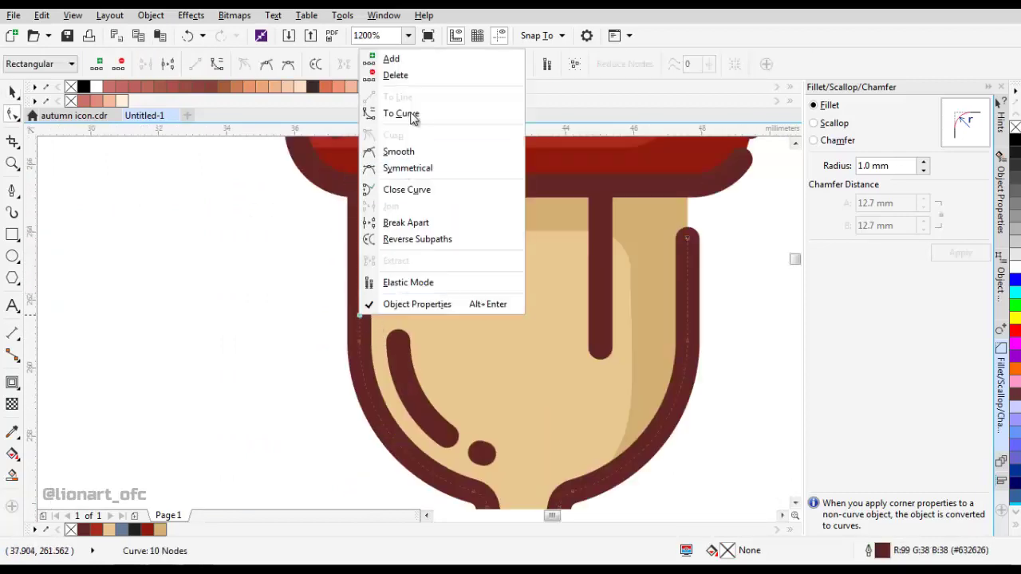
left_click(411, 78)
scroll(302, 296, "down", 1)
key("space")
left_click(537, 277)
Select the whole acorn and rotate it clockwise to an angle of 330 degrees.
scroll(535, 307, "down", 2)
left_click_drag(529, 367, 412, 216)
scroll(482, 284, "up", 1)
left_click(476, 293)
left_click_drag(508, 237, 542, 275)
left_click(354, 196)
Select all the acorn's objects, group them and deselect the group.
key("ctrl+a")
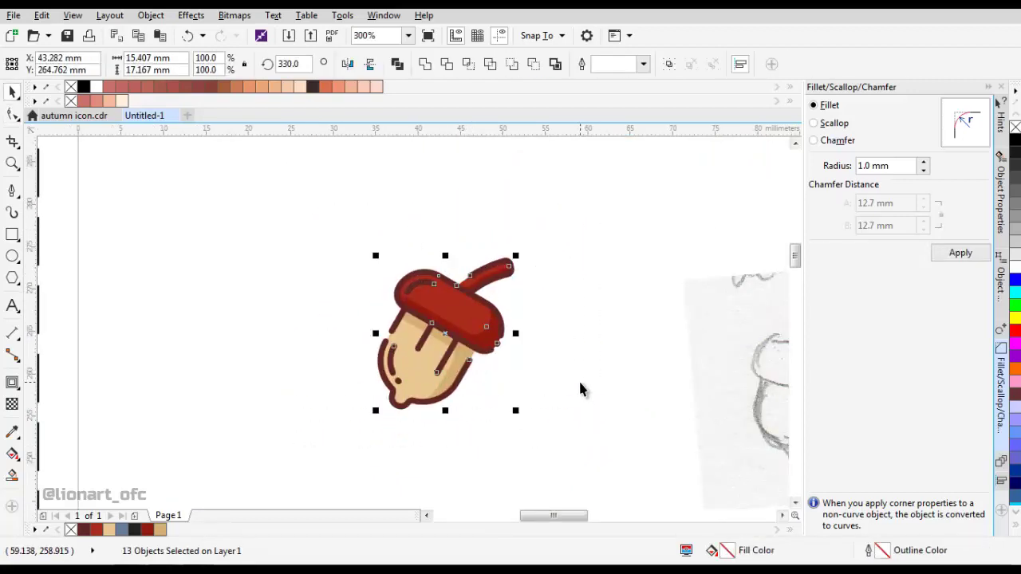
key("ctrl+g")
scroll(514, 330, "down", 1)
left_click(513, 331)
scroll(466, 361, "up", 1)
mouse_move(466, 361)
left_mouse_down()
mouse_move(478, 353)
mouse_move(387, 361)
left_mouse_up()
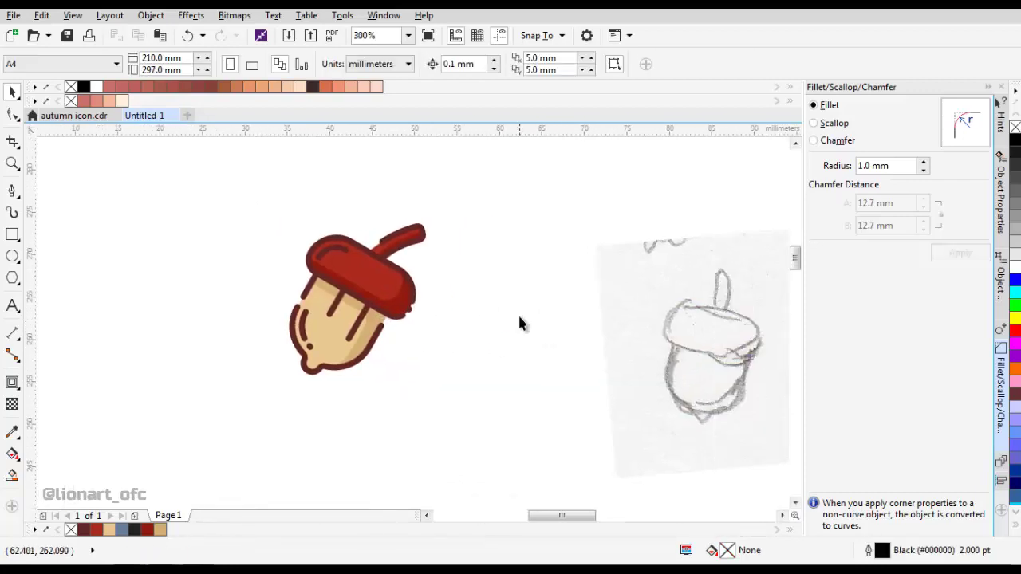